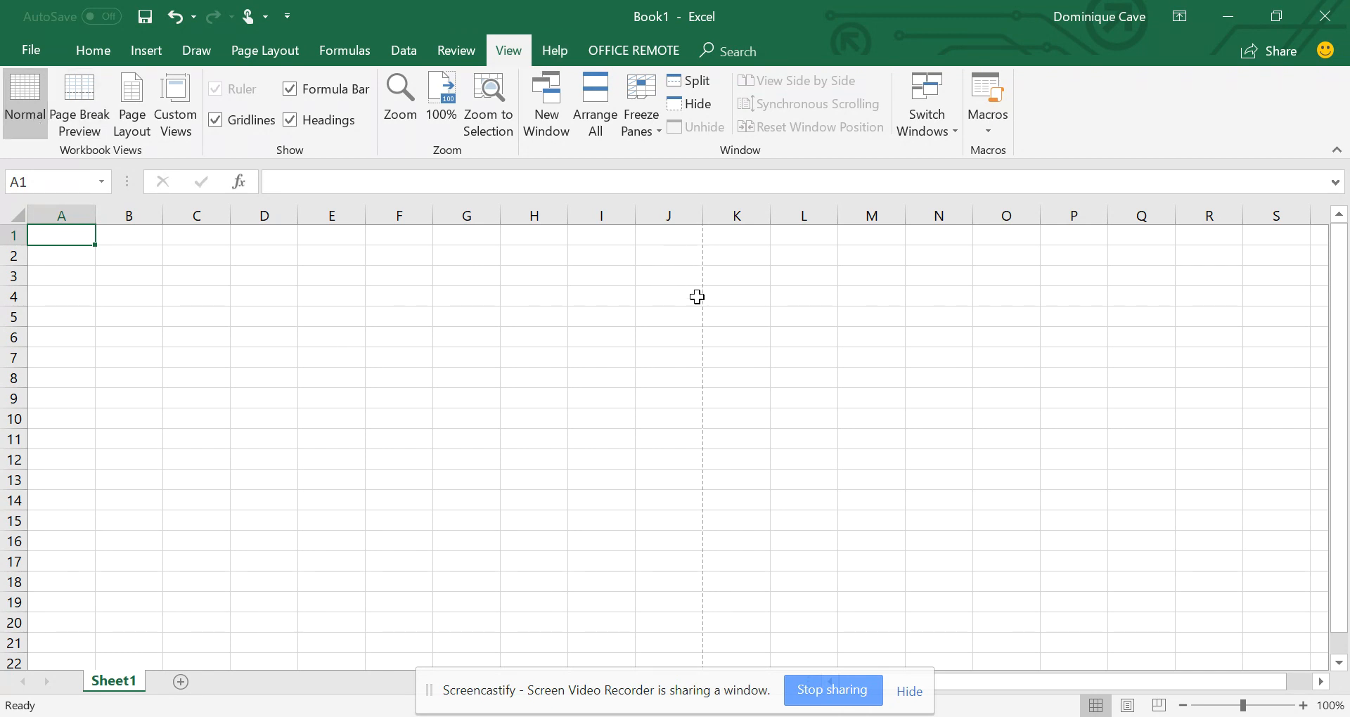
pyautogui.scroll(-8, 701, 598)
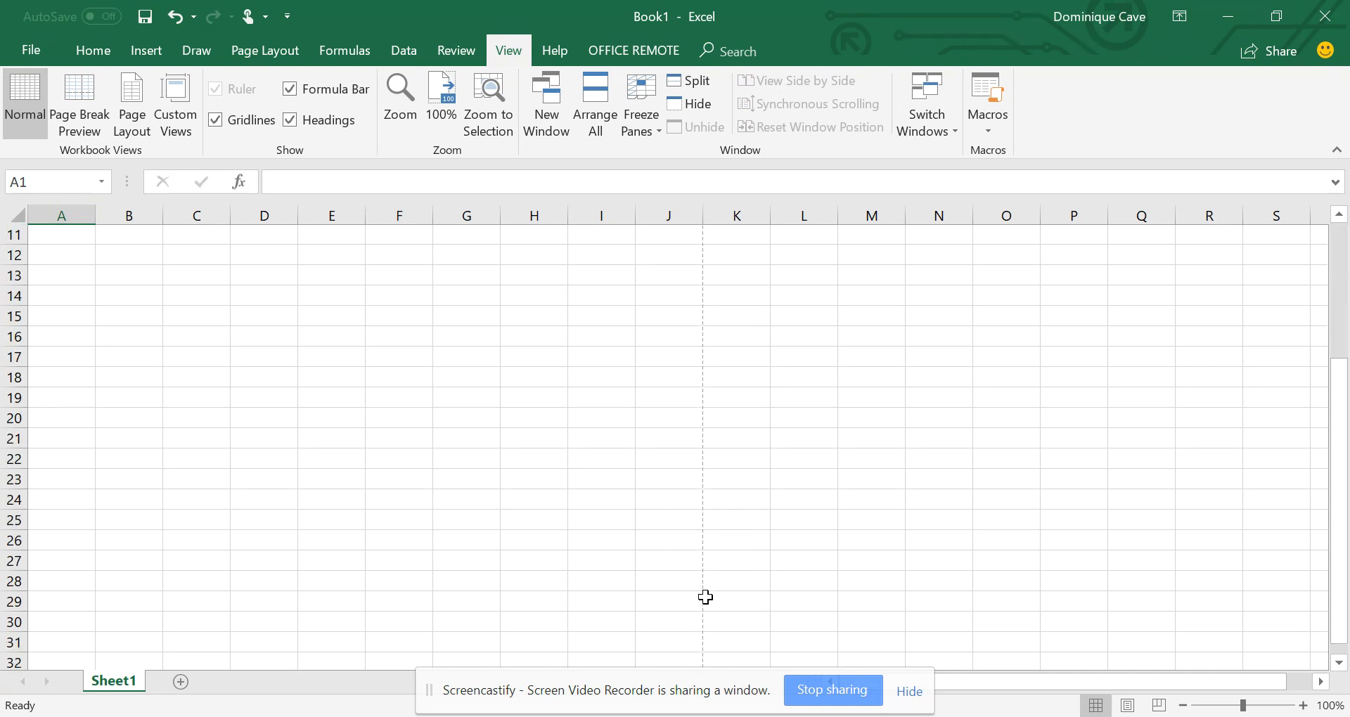
pyautogui.scroll(-4, 700, 601)
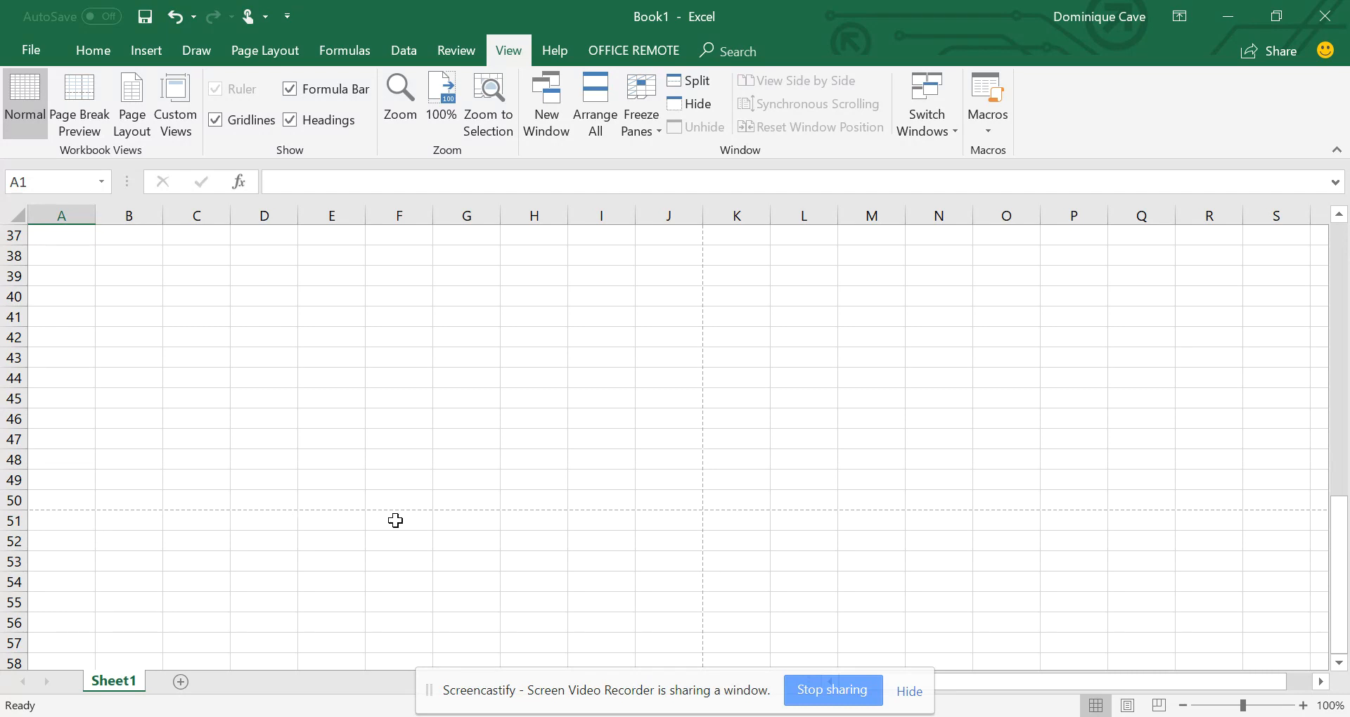
pyautogui.scroll(10, 183, 512)
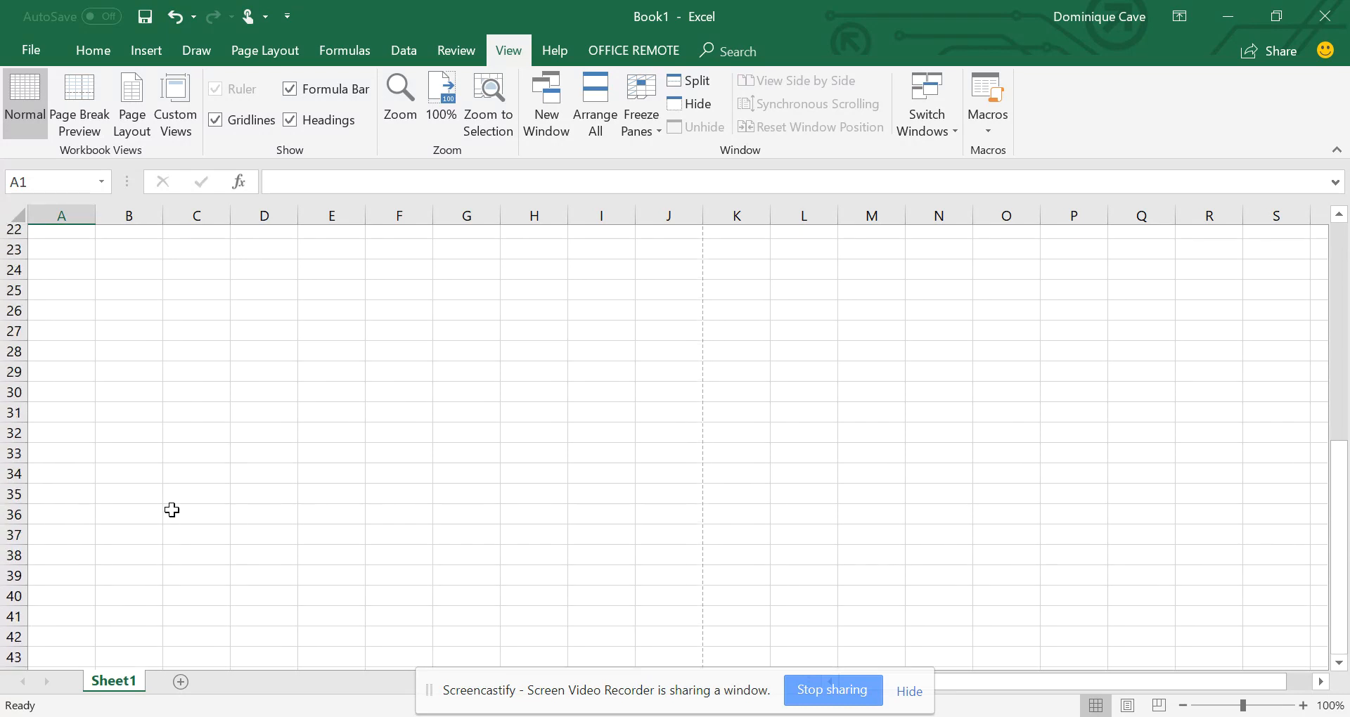
pyautogui.scroll(2, 180, 513)
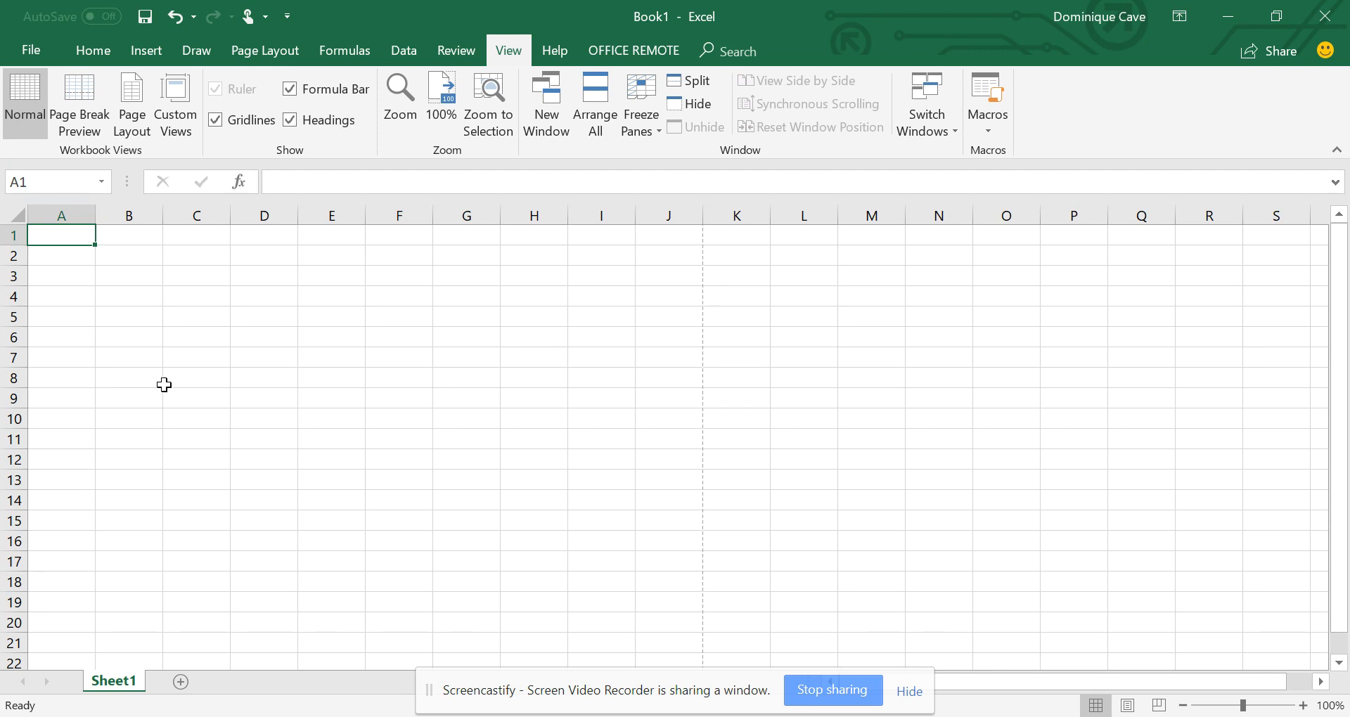
# - Enter "Monday" in B1 and fill the weekday series across row 1 to column O
pyautogui.click(139, 239)
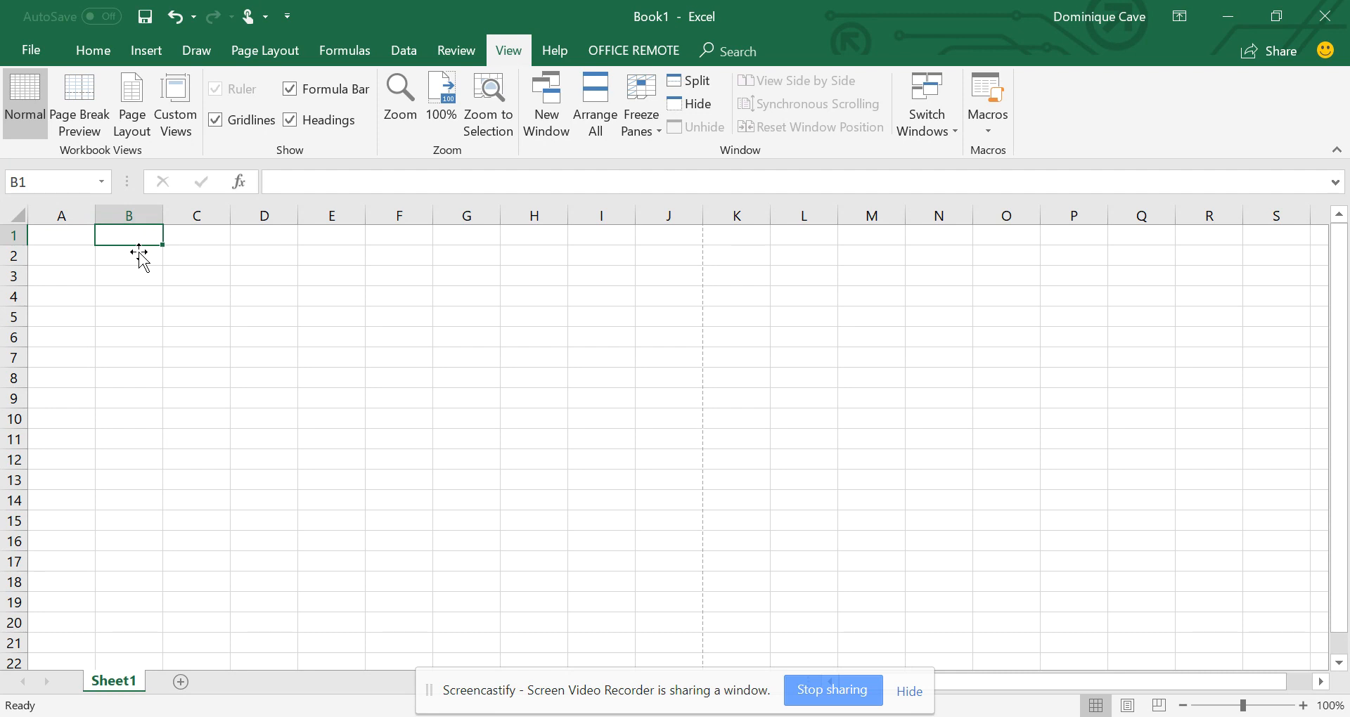
pyautogui.write('Monday')
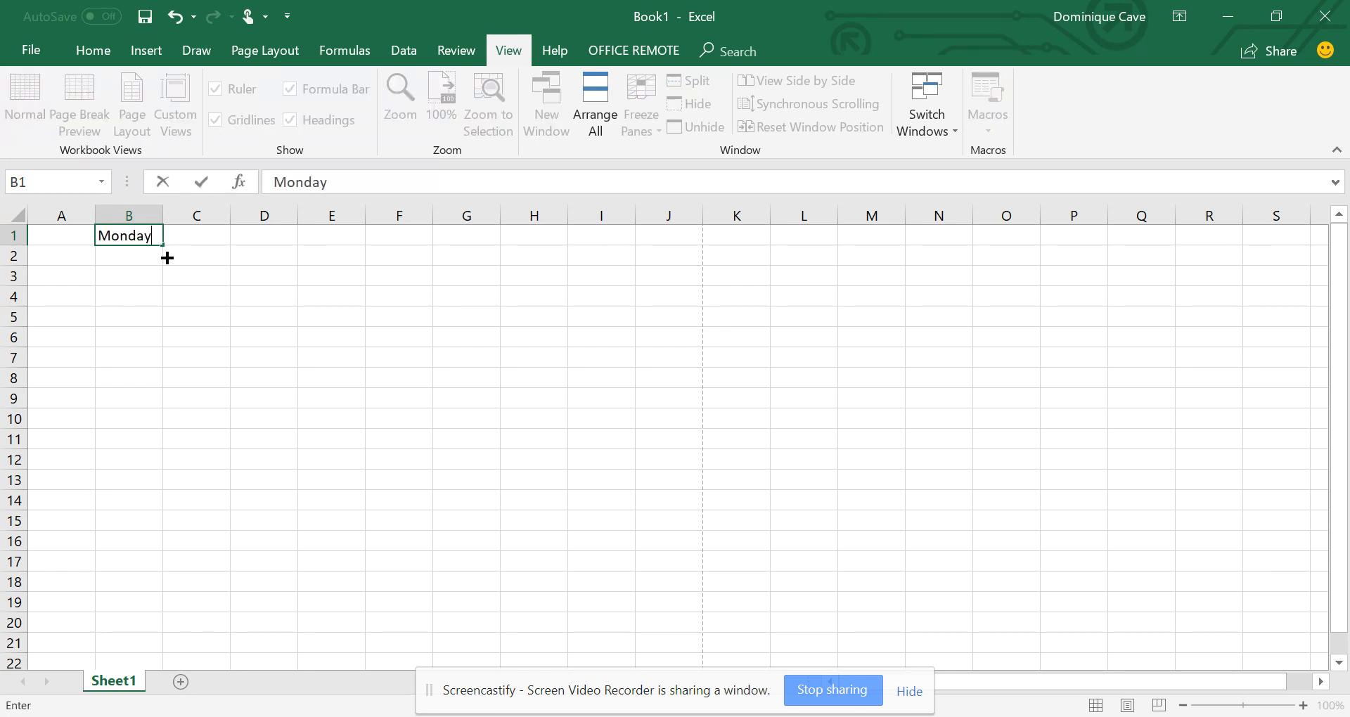
pyautogui.moveTo(161, 255); pyautogui.dragTo(829, 259)
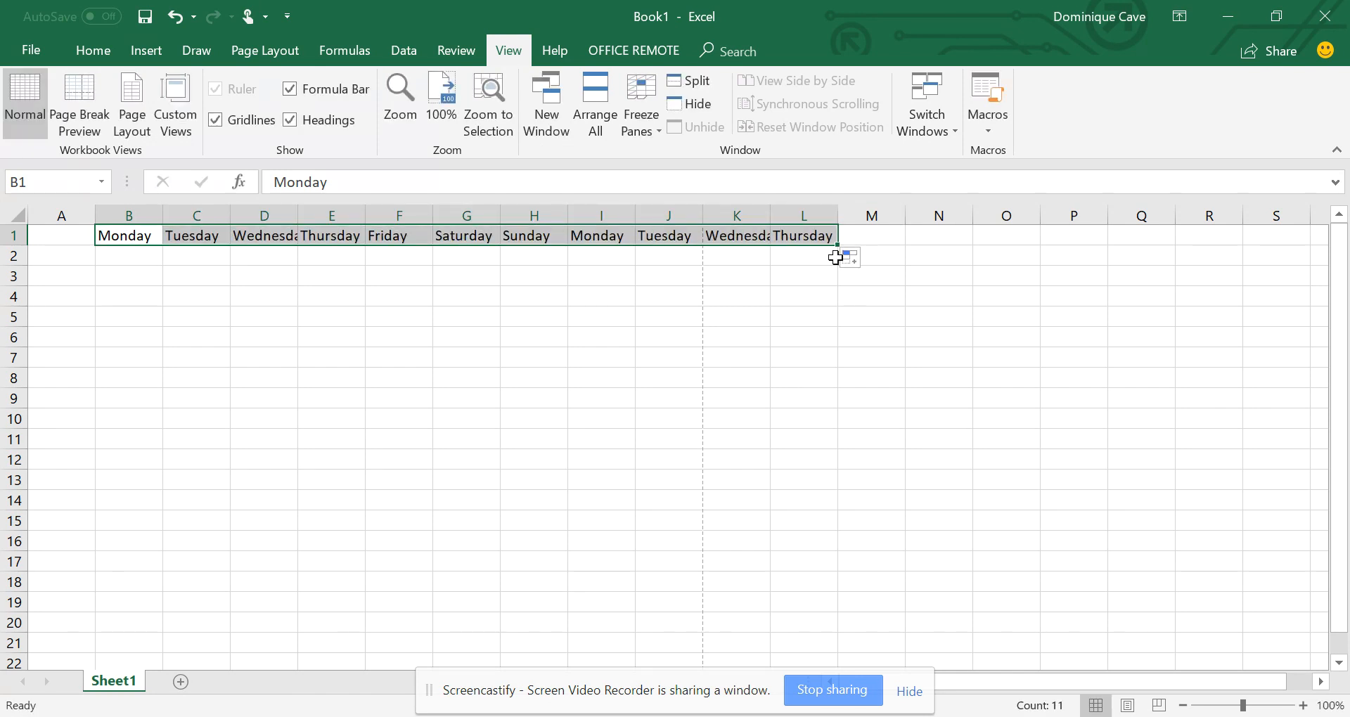
pyautogui.moveTo(841, 254); pyautogui.dragTo(1033, 261)
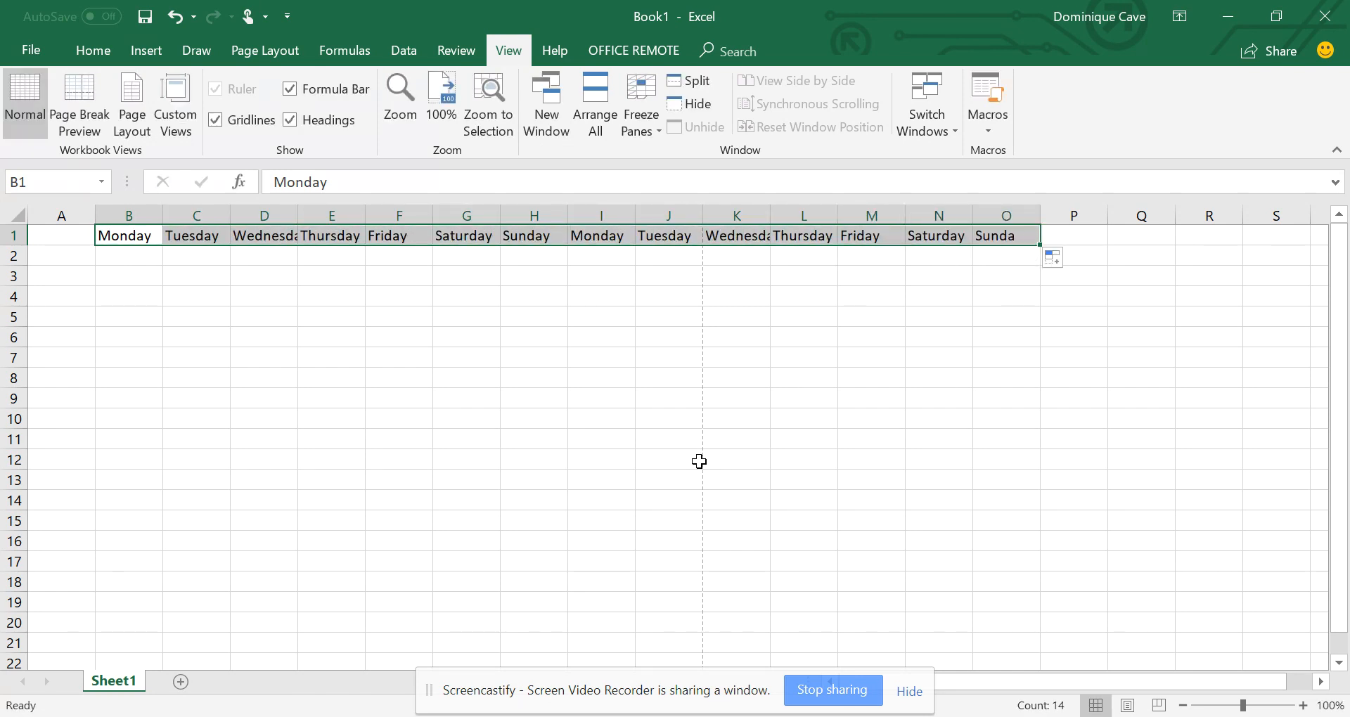
# - Enter the date 1 October 2018 in A2 and fill the daily date series down column A to 05 Dec 18 in row 67
pyautogui.click(37, 260)
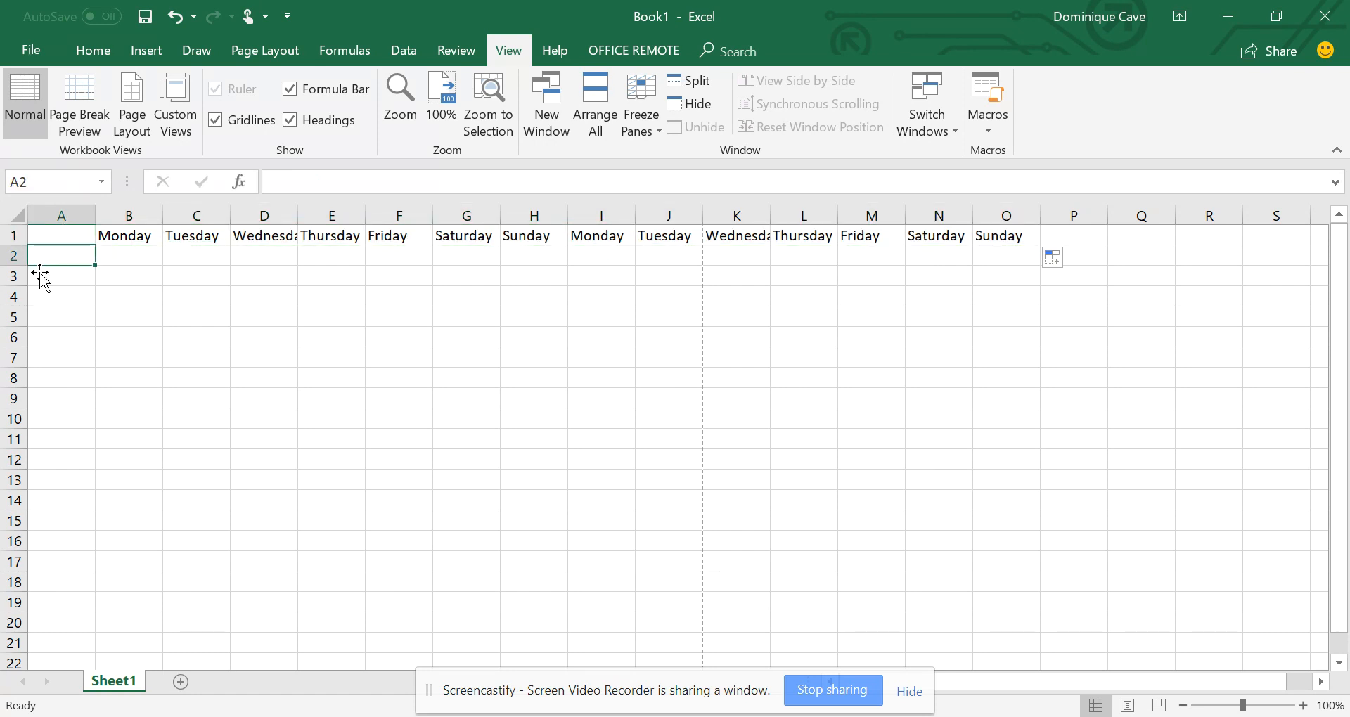
pyautogui.write('1 oct 2018')
pyautogui.press('Return')
pyautogui.click(59, 260)
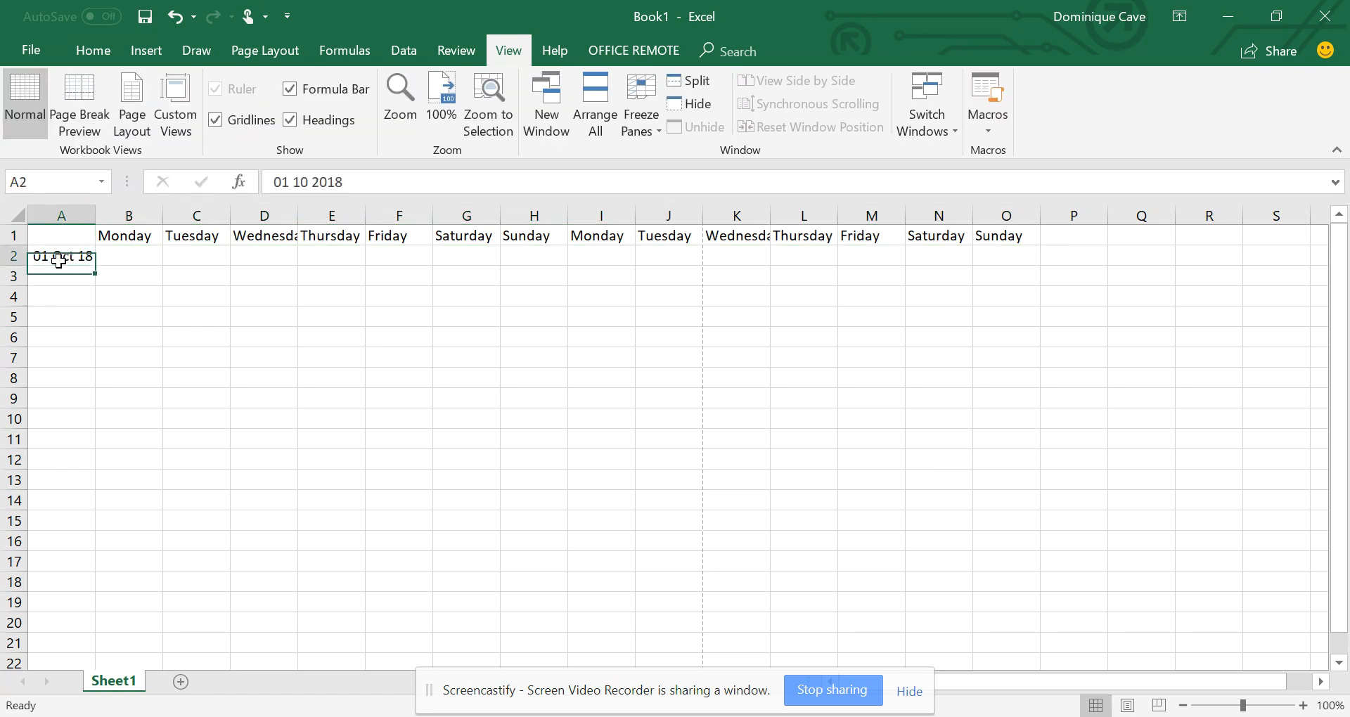
pyautogui.moveTo(94, 267); pyautogui.dragTo(65, 607)
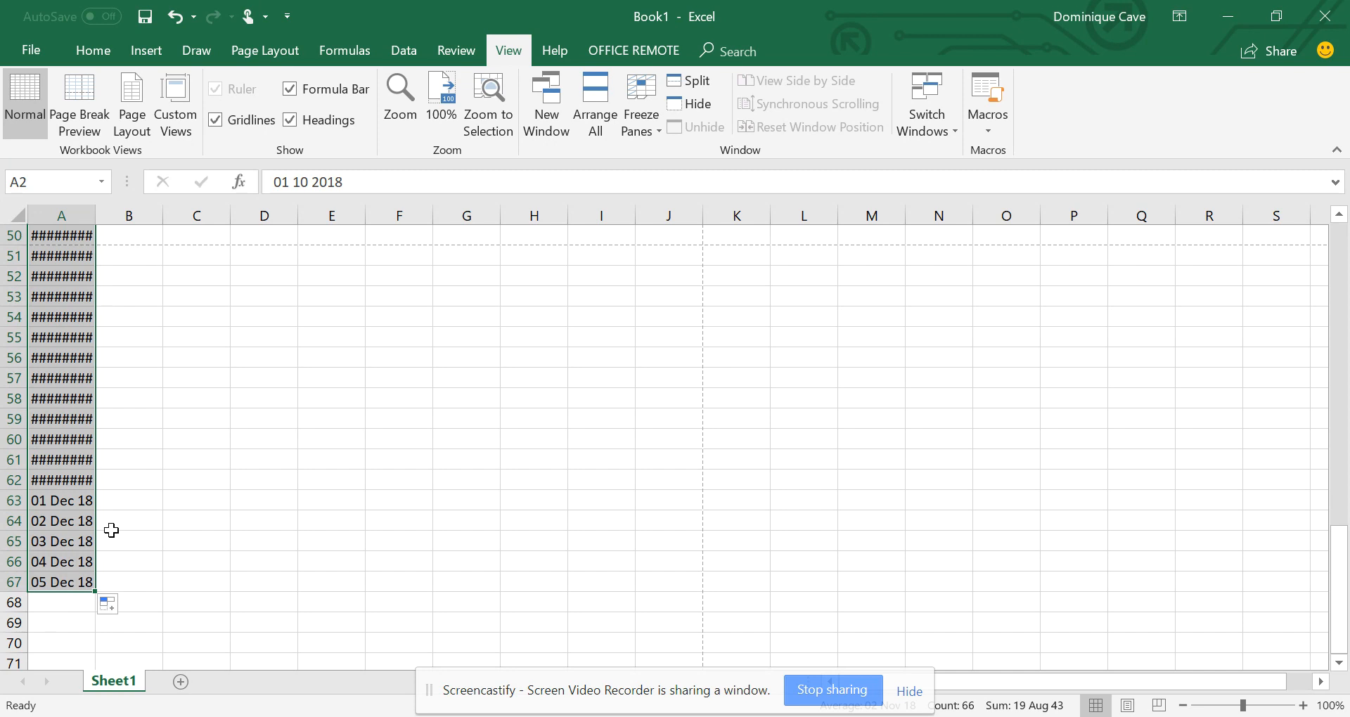
# - Widen column A slightly so that the November dates fit in their cells
pyautogui.scroll(16, 111, 530)
pyautogui.scroll(-5, 111, 530)
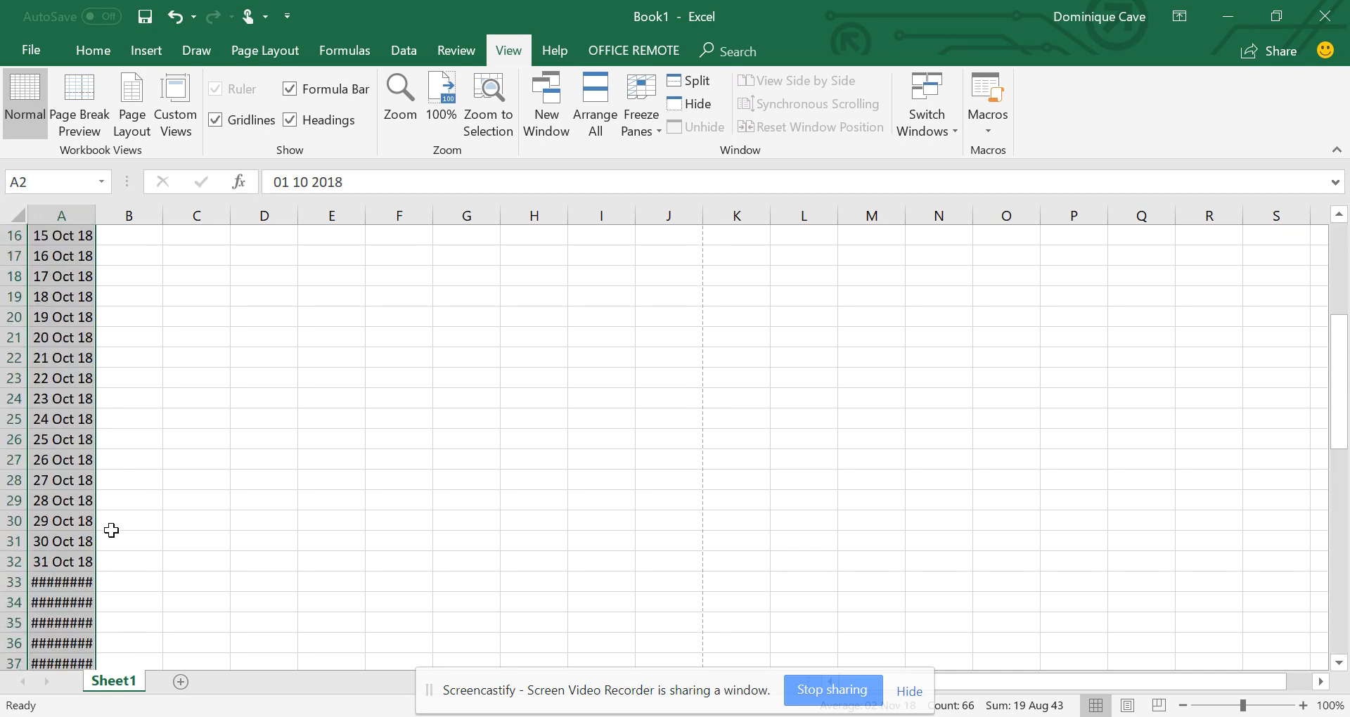
pyautogui.scroll(-5, 111, 530)
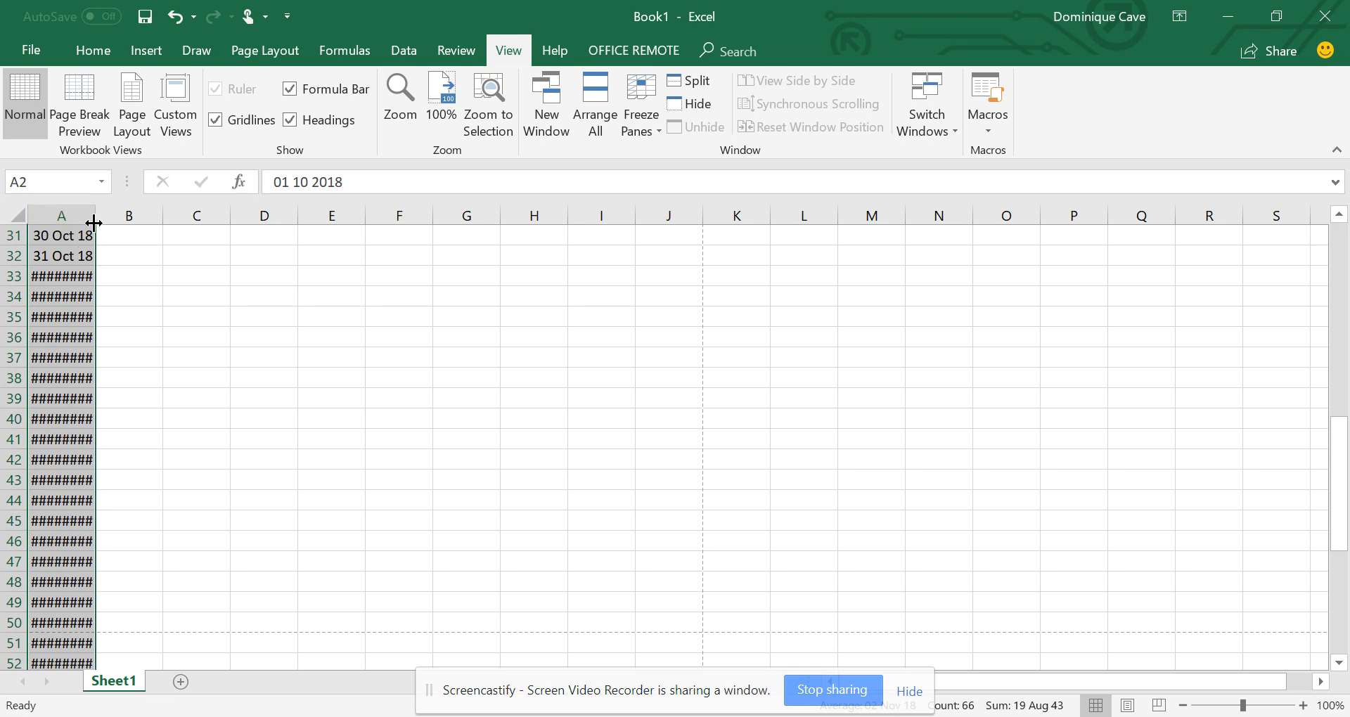
pyautogui.moveTo(96, 223); pyautogui.dragTo(98, 223)
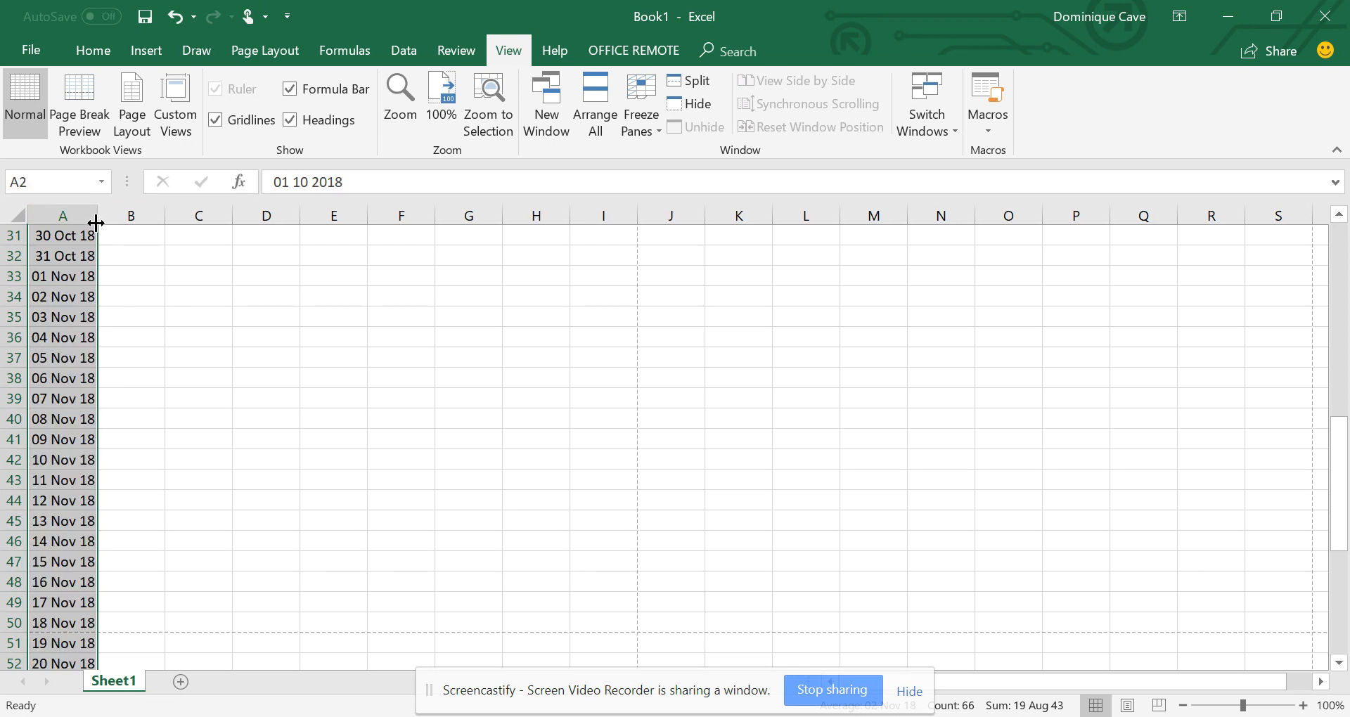
# - Look through the filled dates in column A and the weekday headings in row 1
pyautogui.scroll(10, 50, 596)
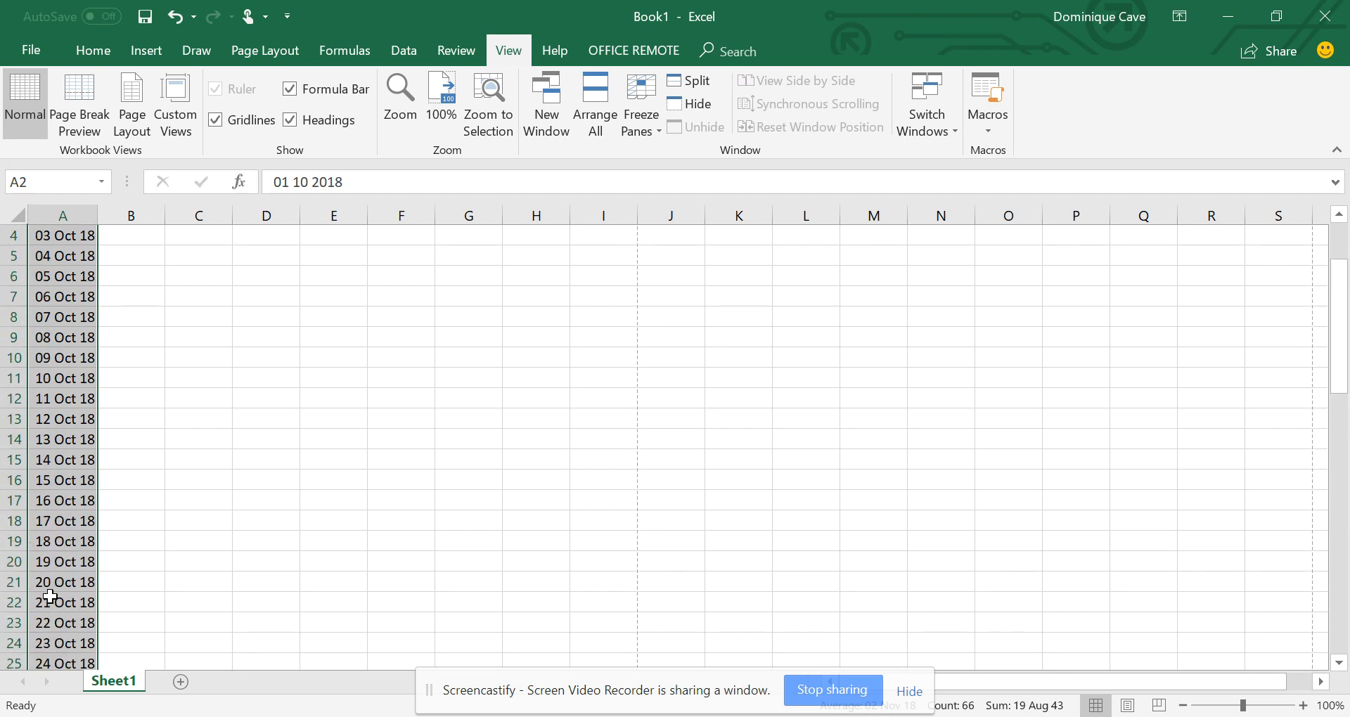
pyautogui.scroll(-16, 50, 596)
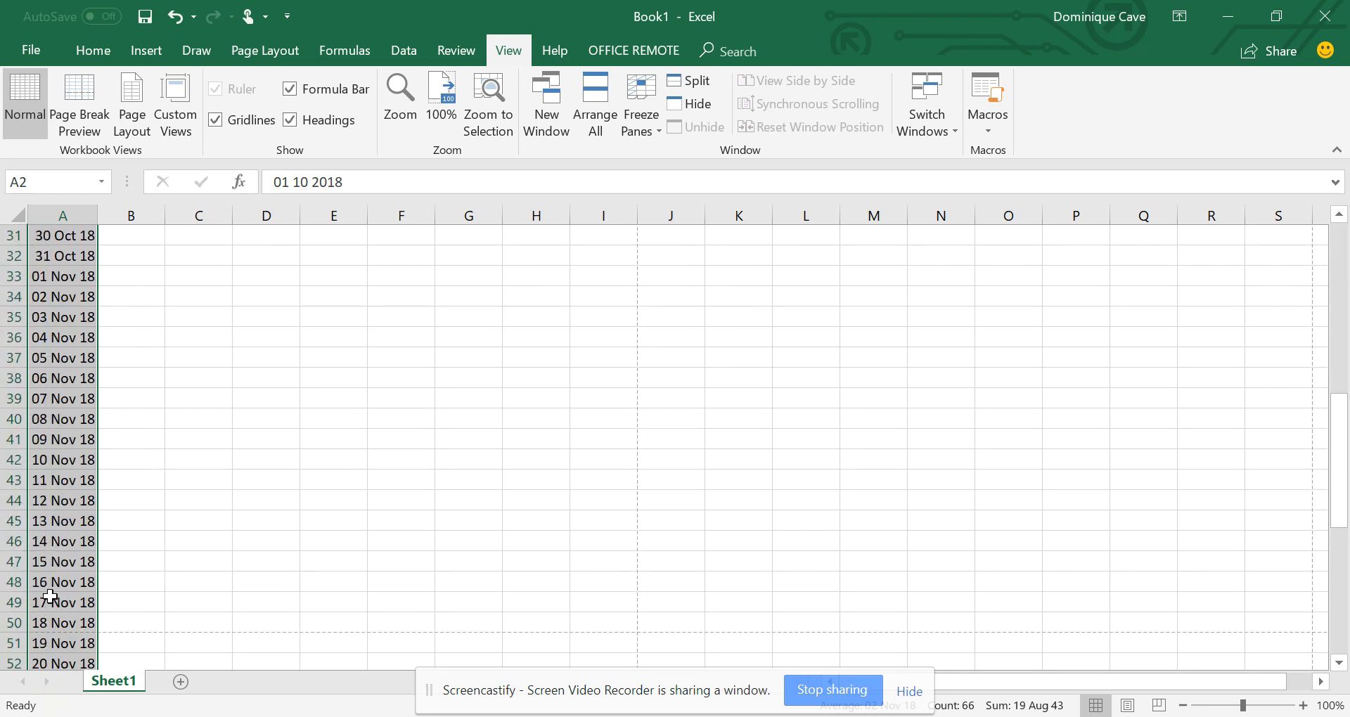
pyautogui.scroll(2, 50, 596)
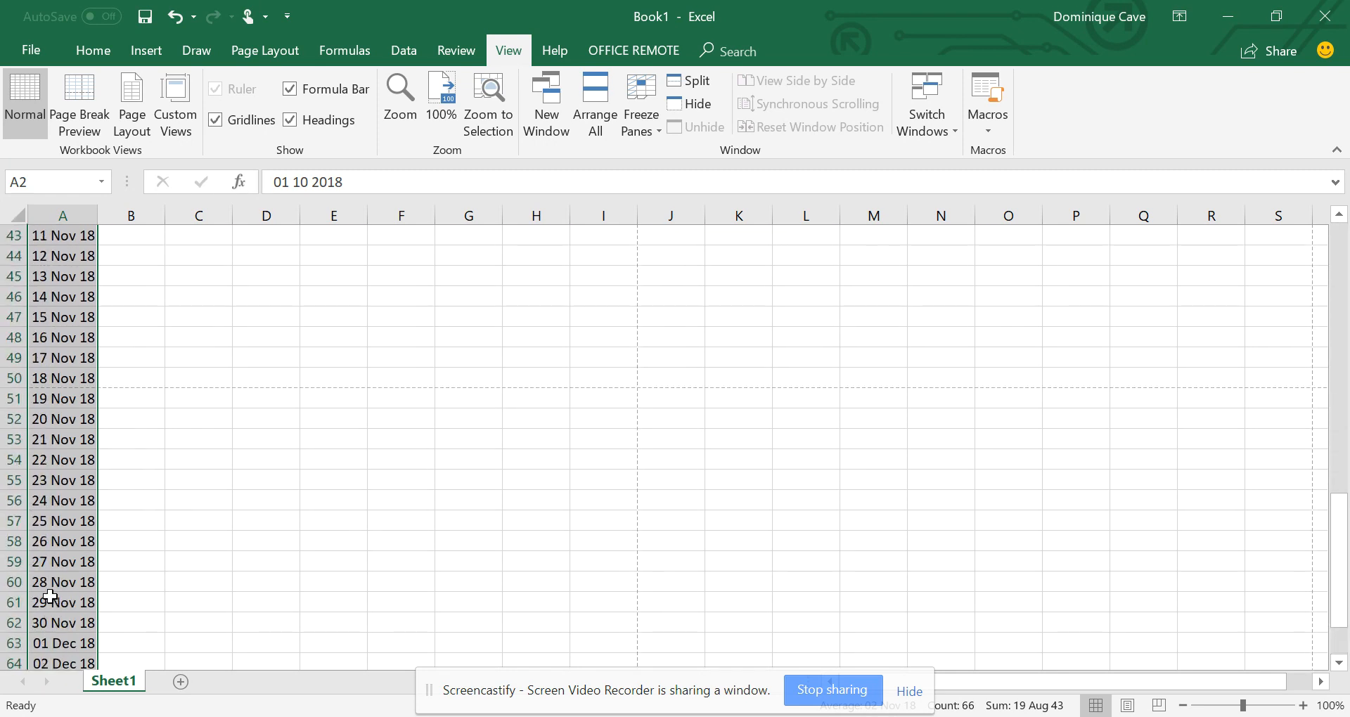
pyautogui.click(186, 478)
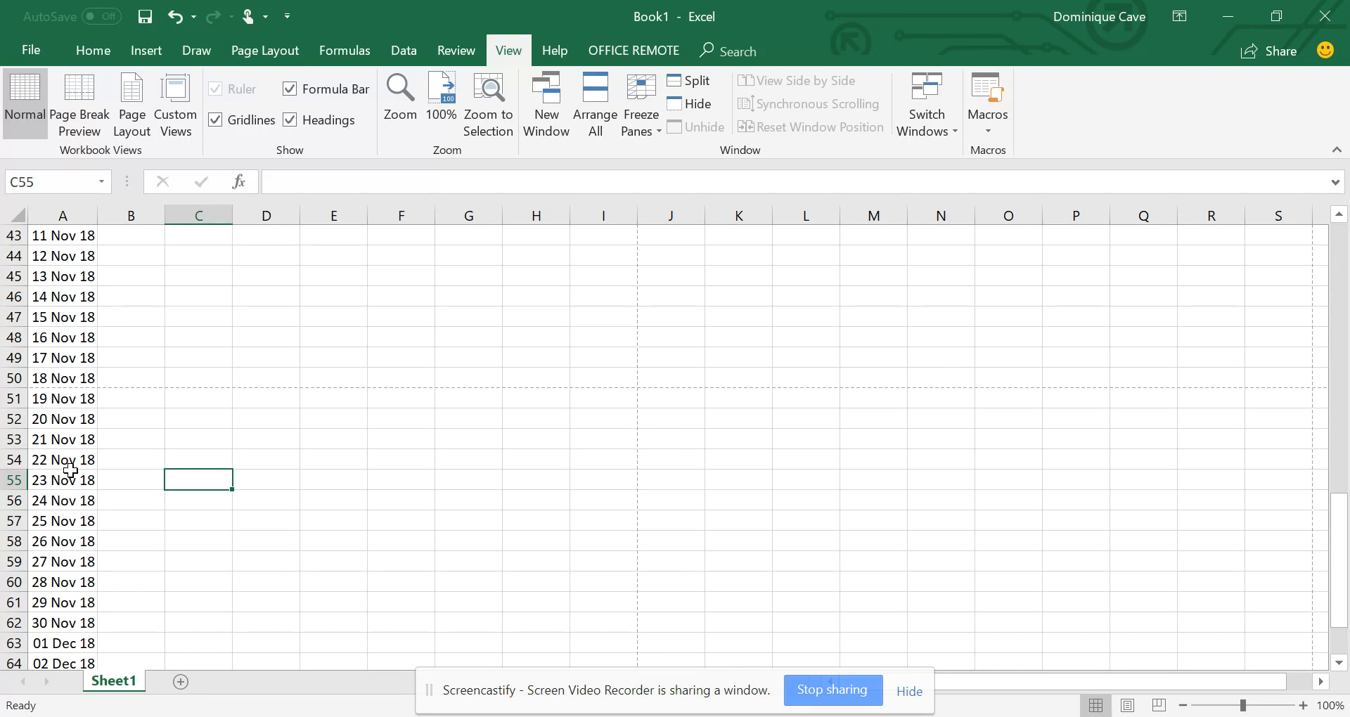
pyautogui.scroll(5, 79, 478)
pyautogui.scroll(9, 79, 478)
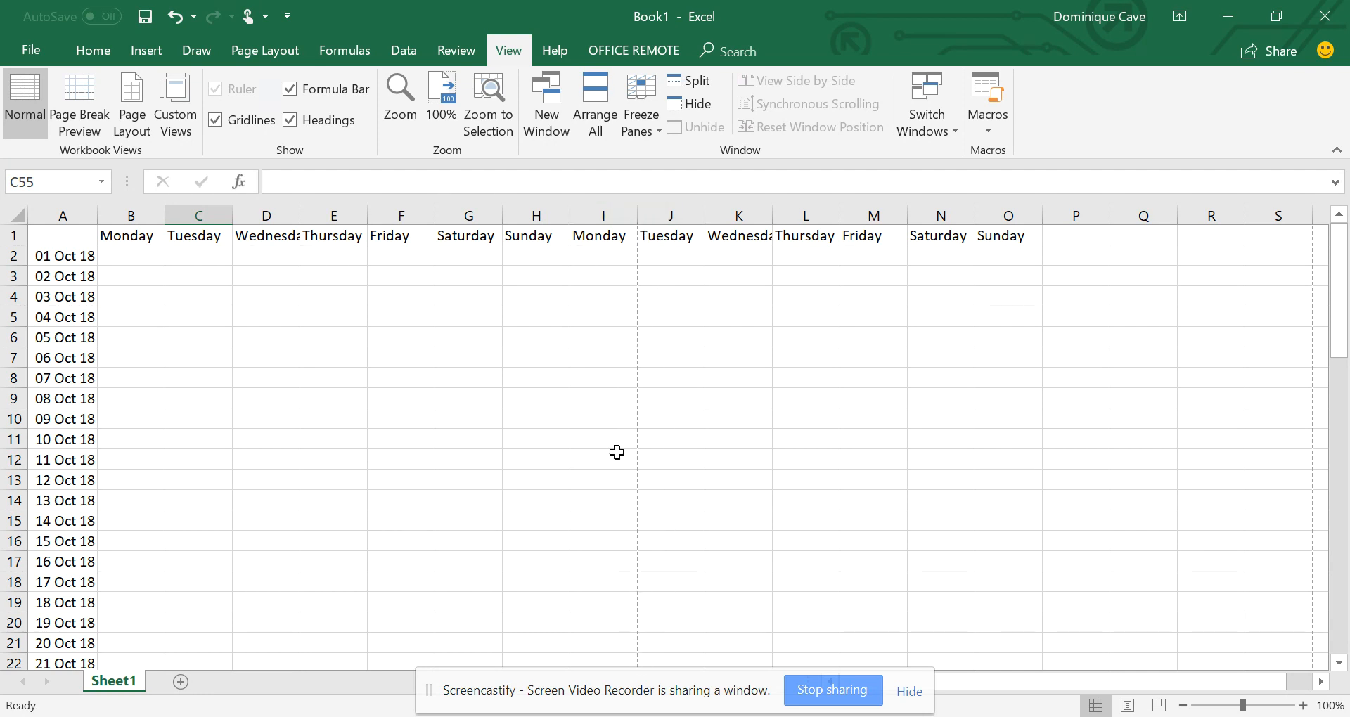
pyautogui.scroll(-1, 621, 327)
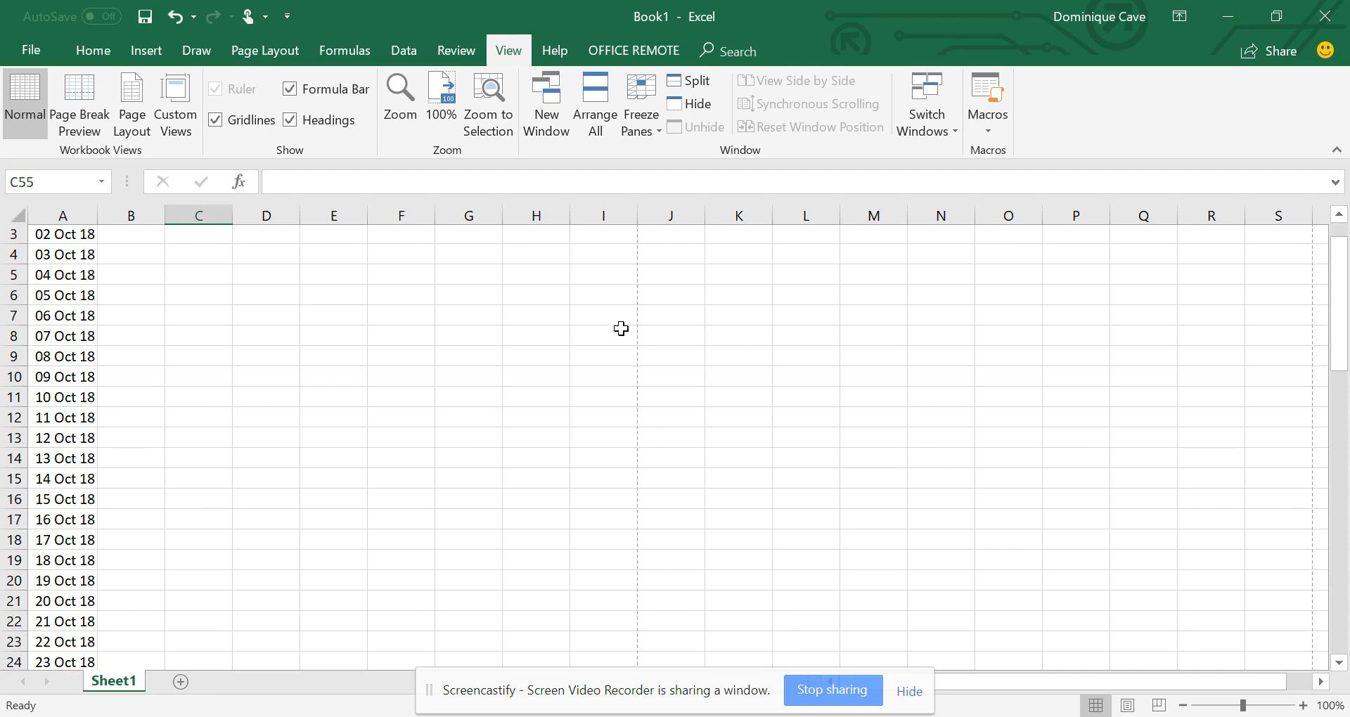
pyautogui.scroll(1, 440, 301)
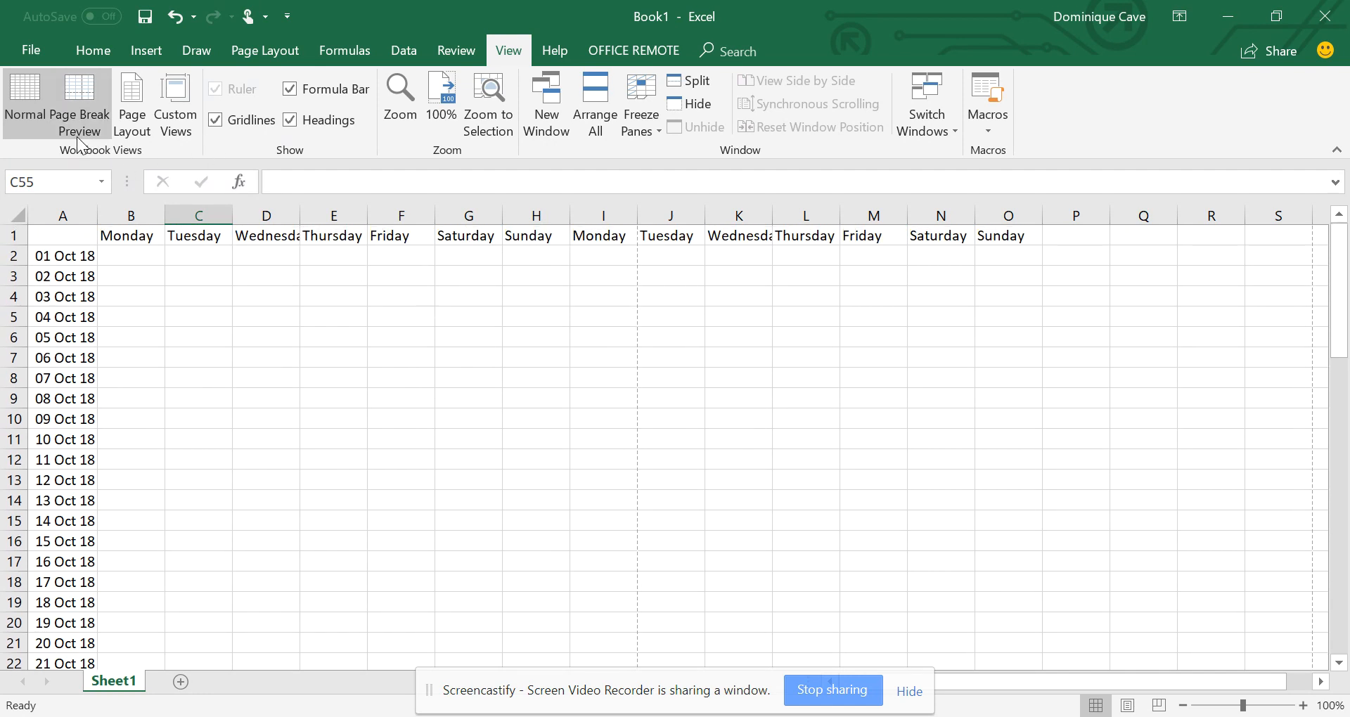
# - Show the sheet in Page Break Preview and examine how the data is divided into pages
pyautogui.click(71, 101)
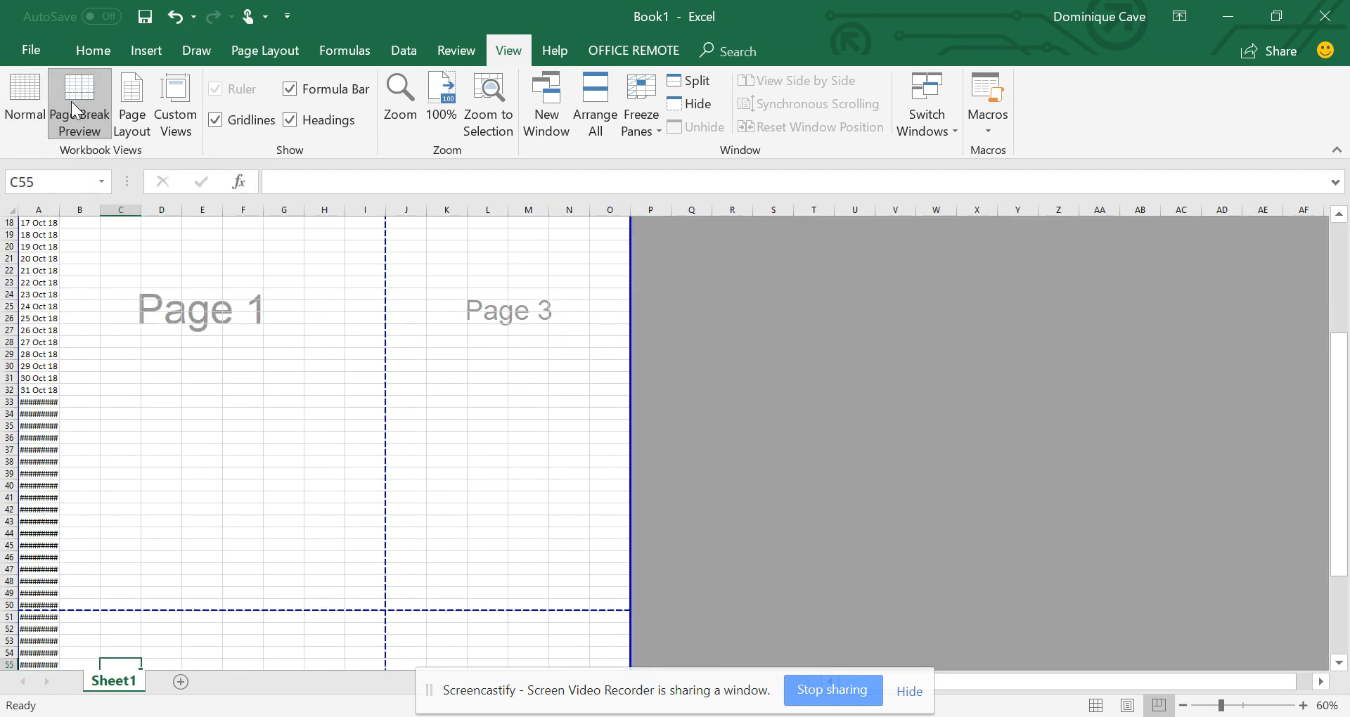
pyautogui.scroll(-2, 235, 379)
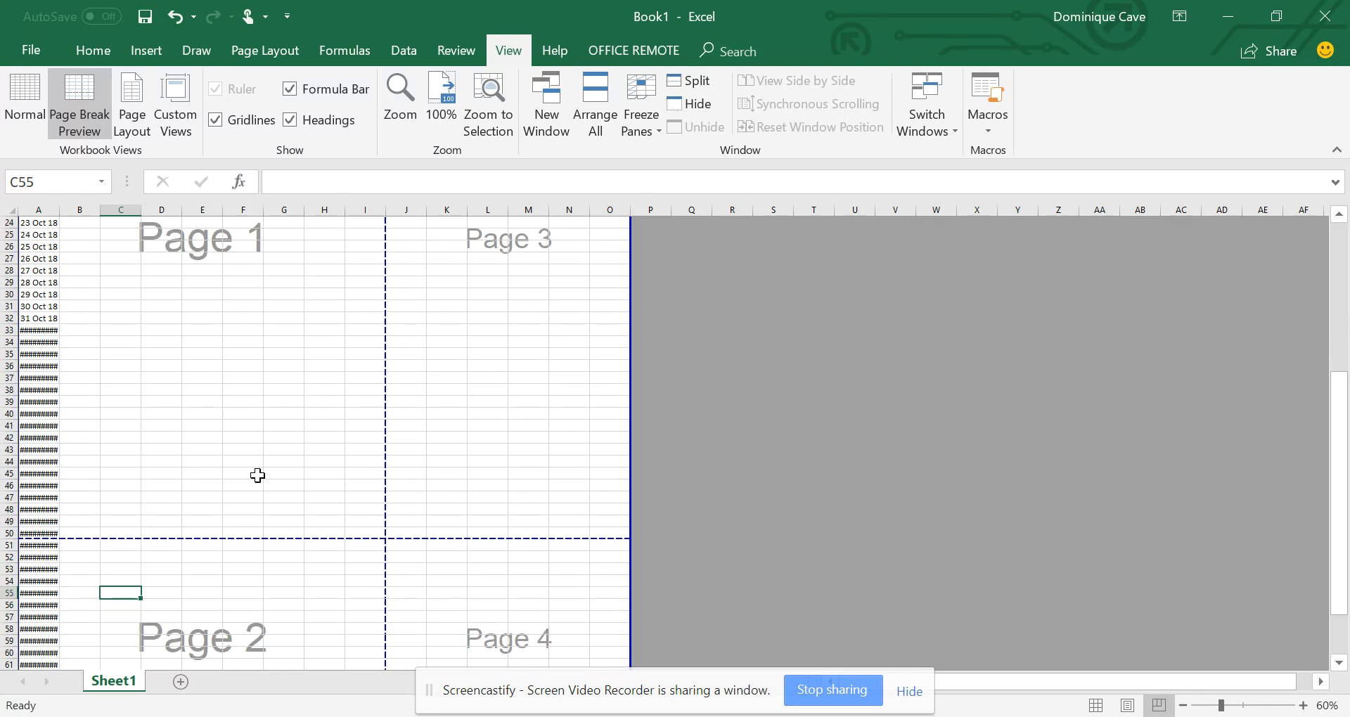
pyautogui.scroll(-4, 518, 571)
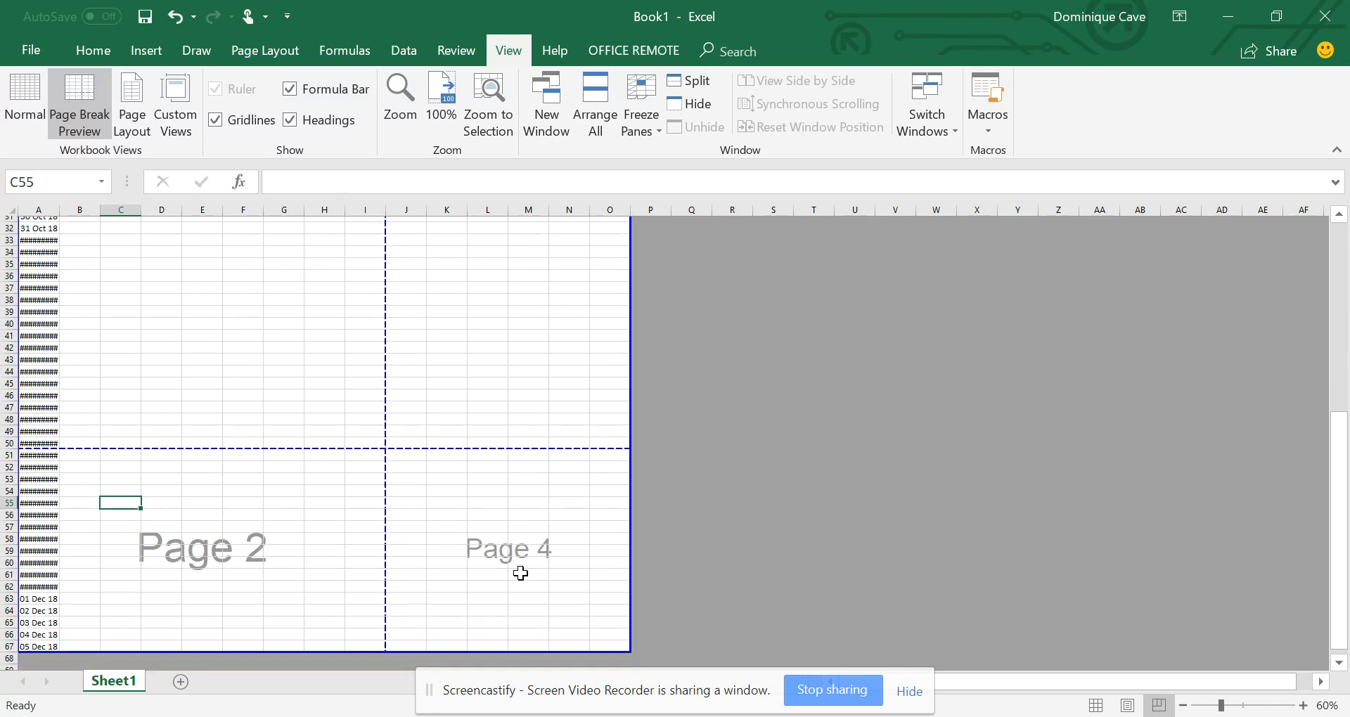
pyautogui.scroll(6, 520, 573)
pyautogui.scroll(6, 520, 572)
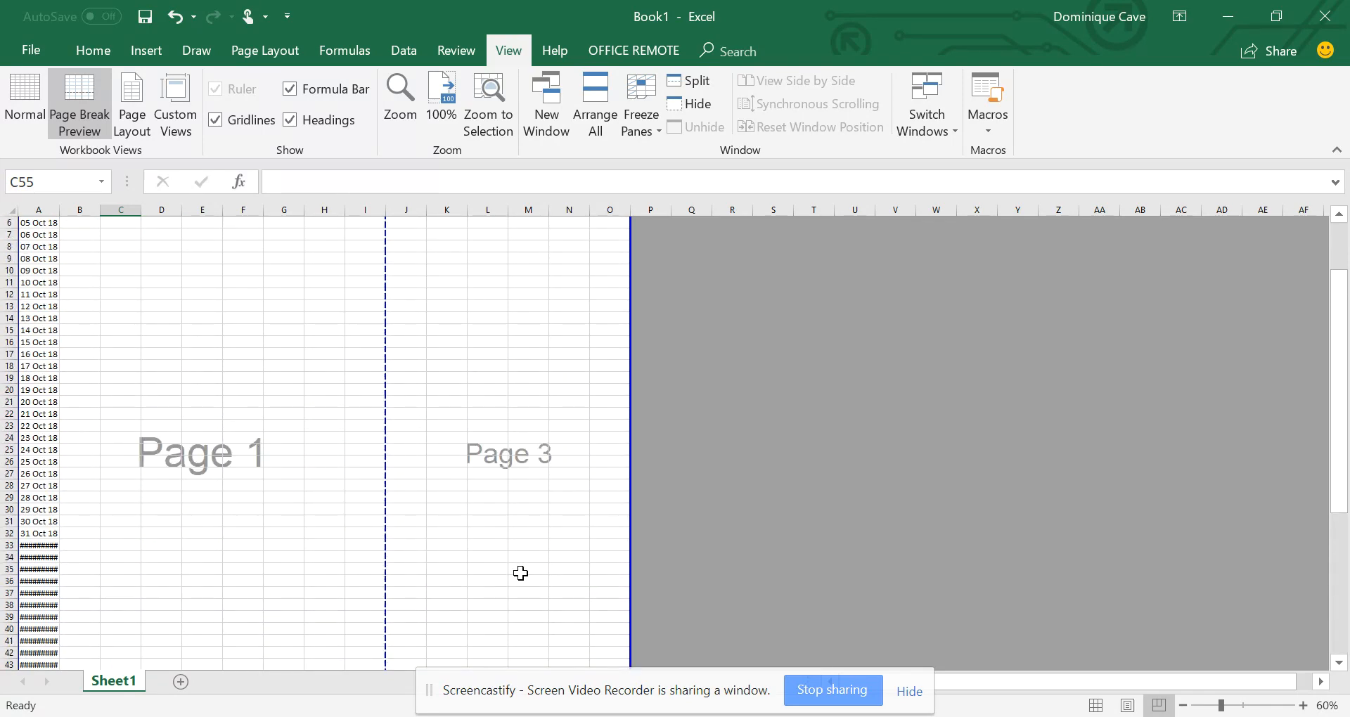
# - Switch the sheet to Page Layout view and enter "Name" in the centre section of the footer
pyautogui.click(121, 140)
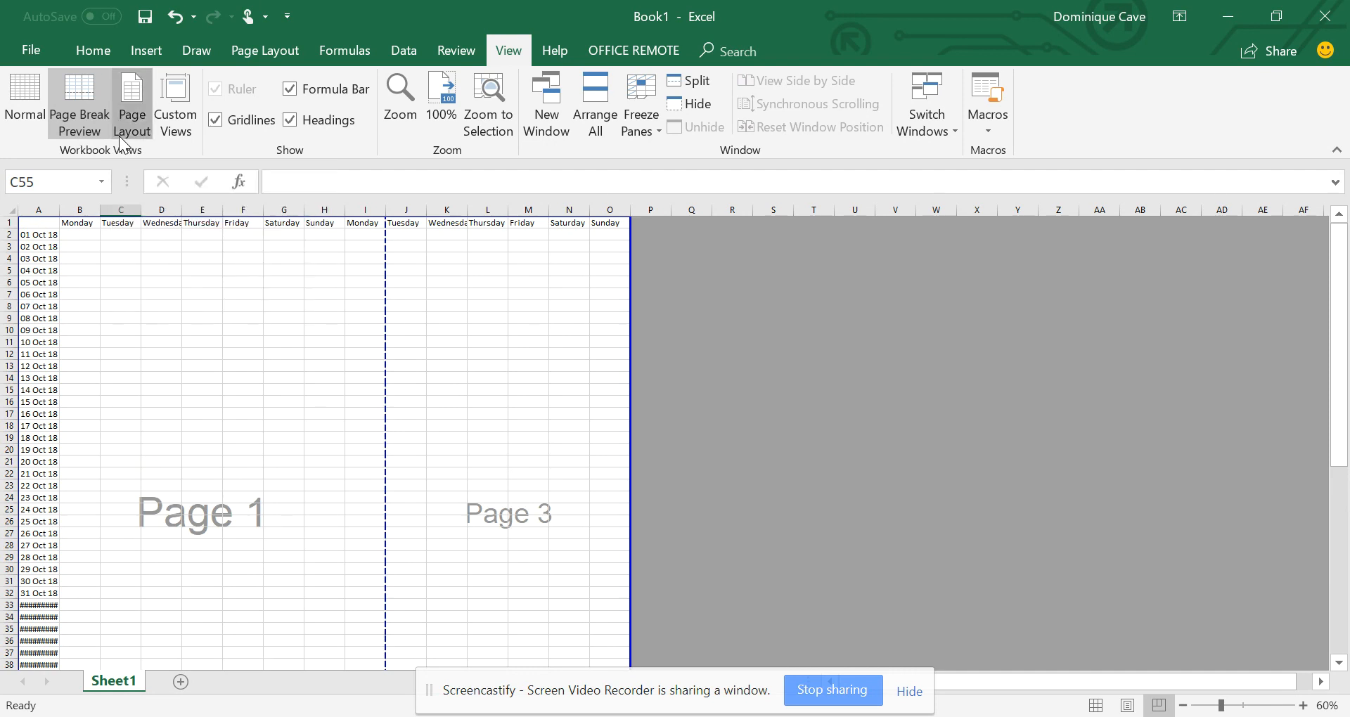
pyautogui.scroll(15, 320, 283)
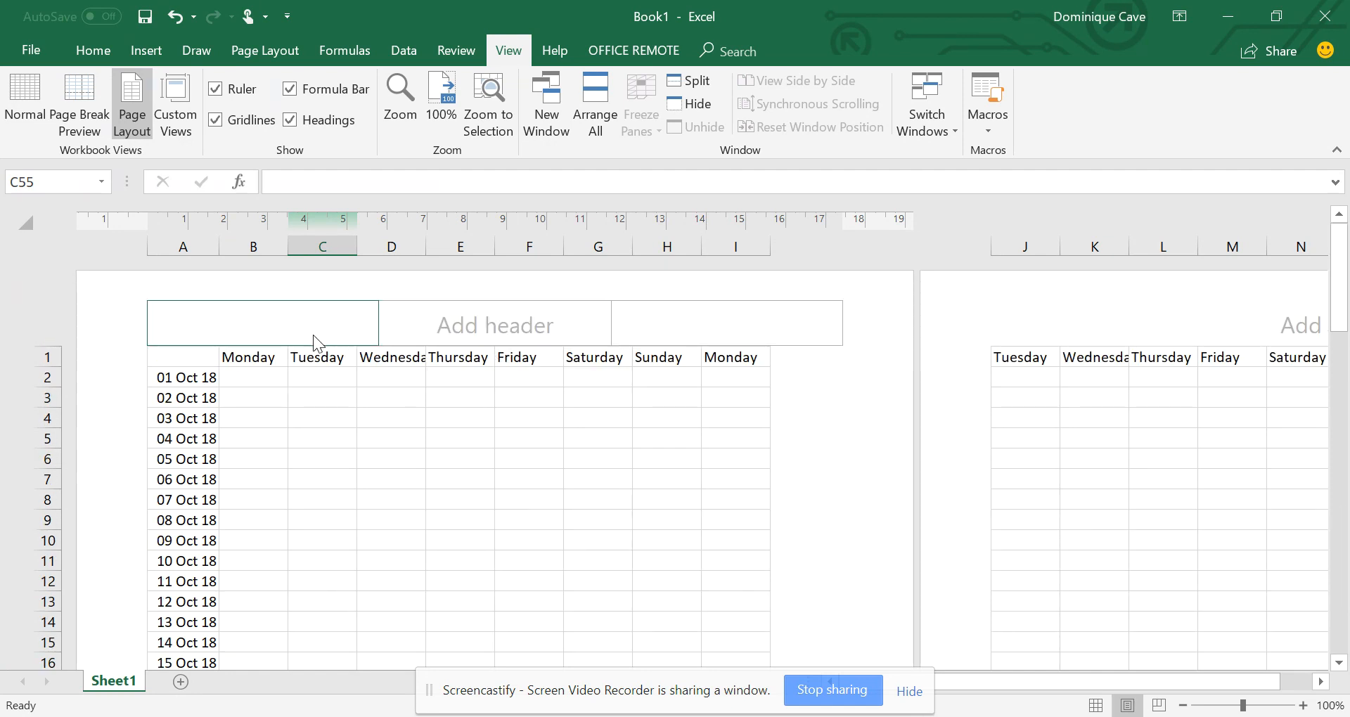
pyautogui.scroll(-15, 703, 332)
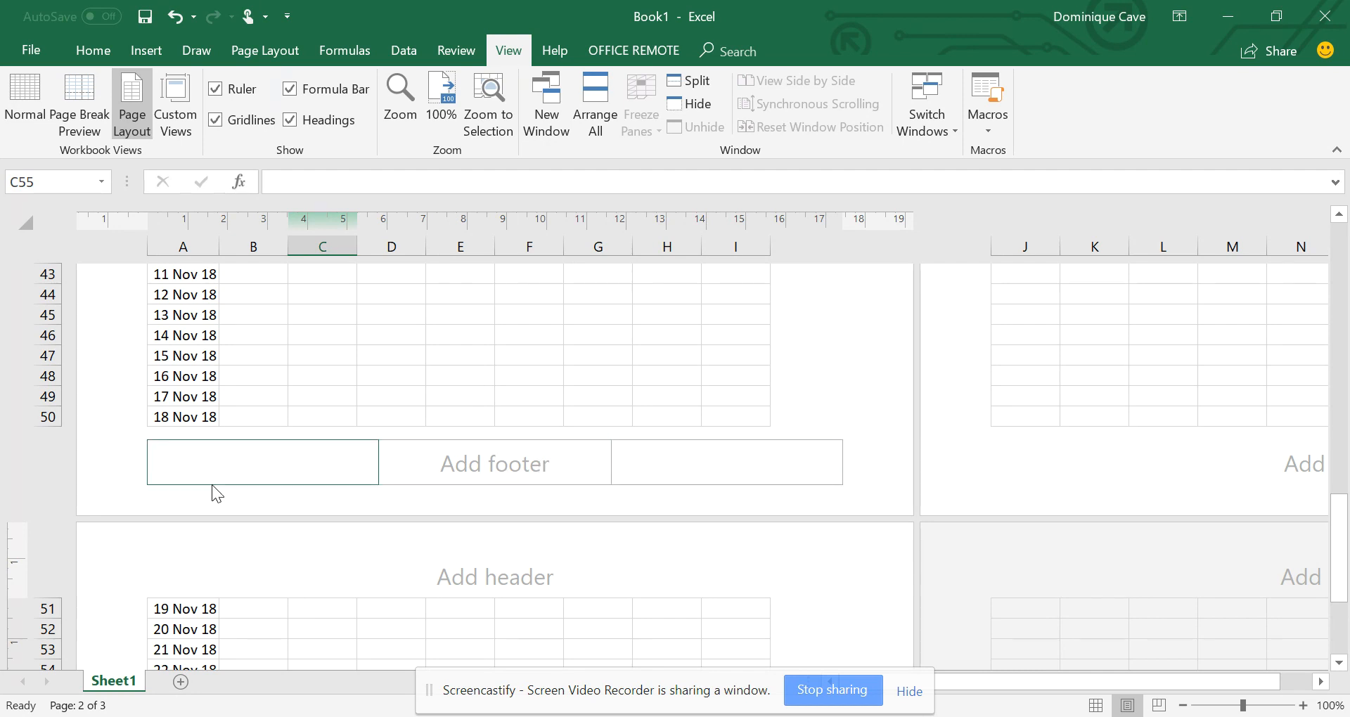
pyautogui.click(472, 469)
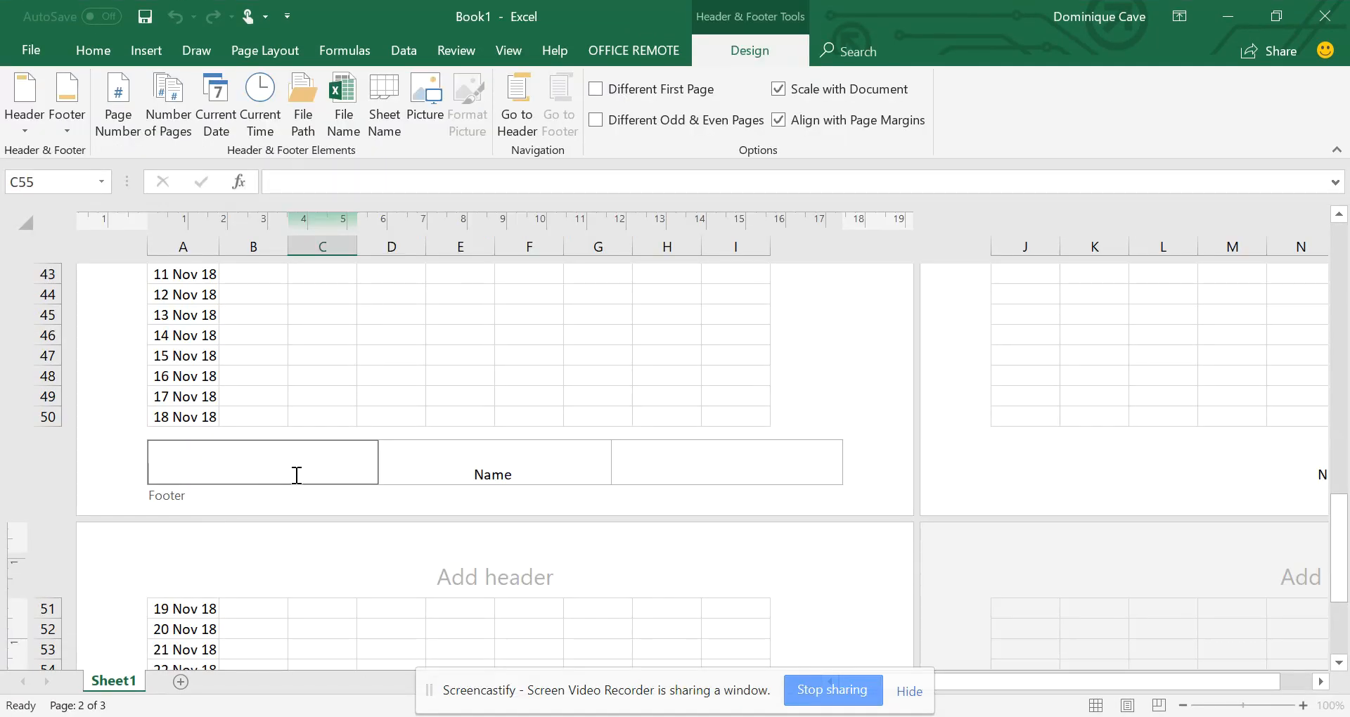
# - Insert the current date in the footer's left section and the page number in its right section, and return to the cells
pyautogui.click(245, 482)
pyautogui.click(222, 117)
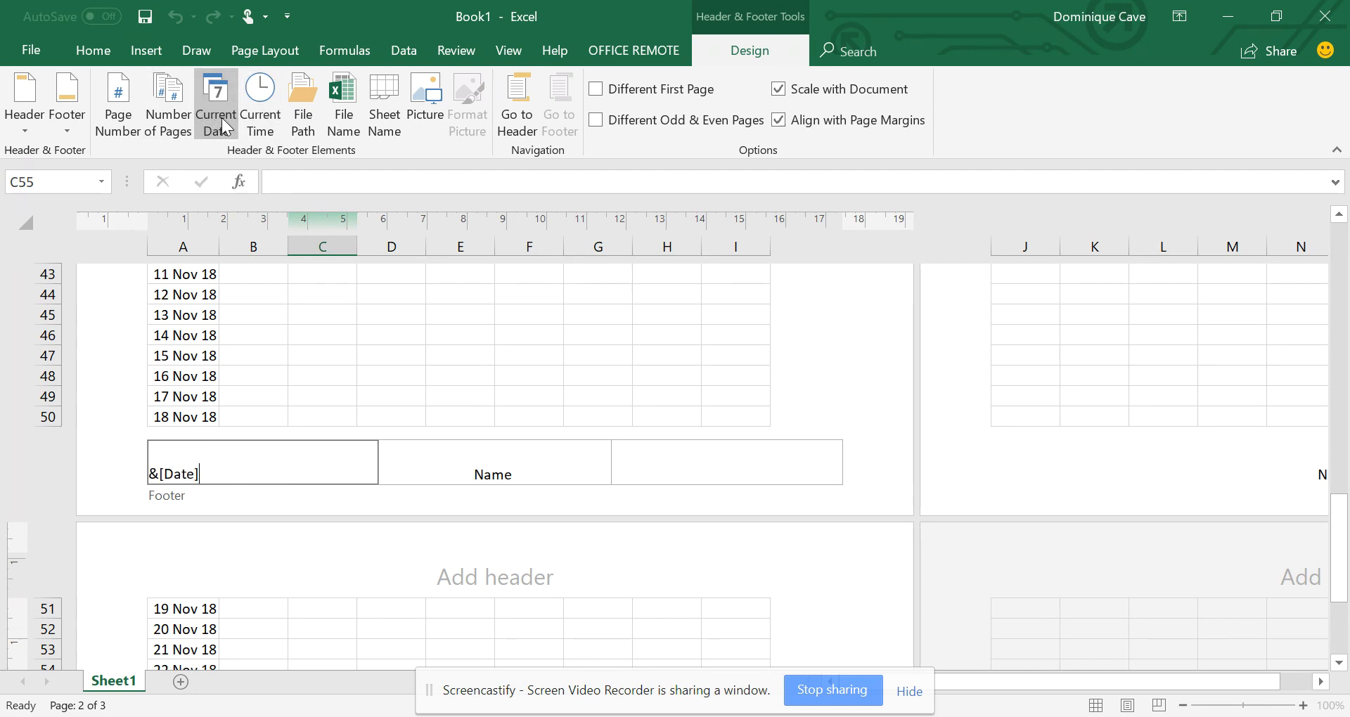
pyautogui.click(636, 476)
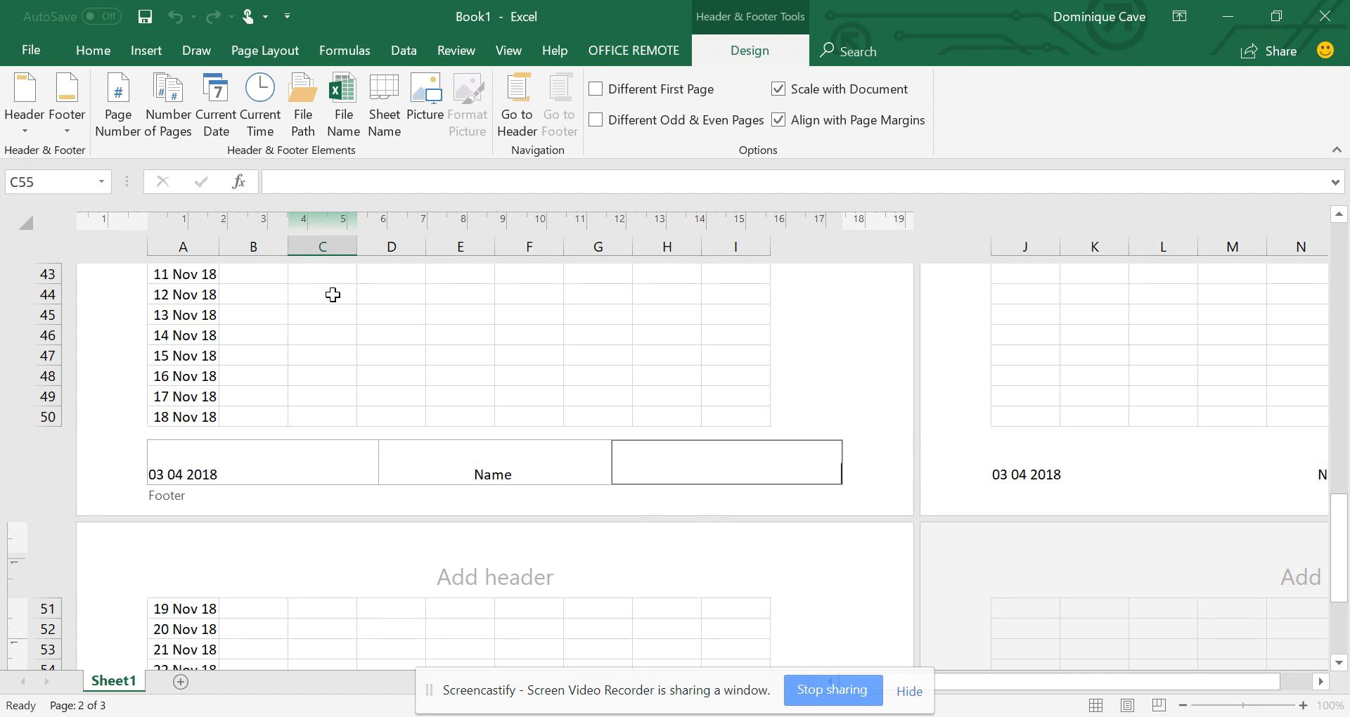
pyautogui.click(121, 119)
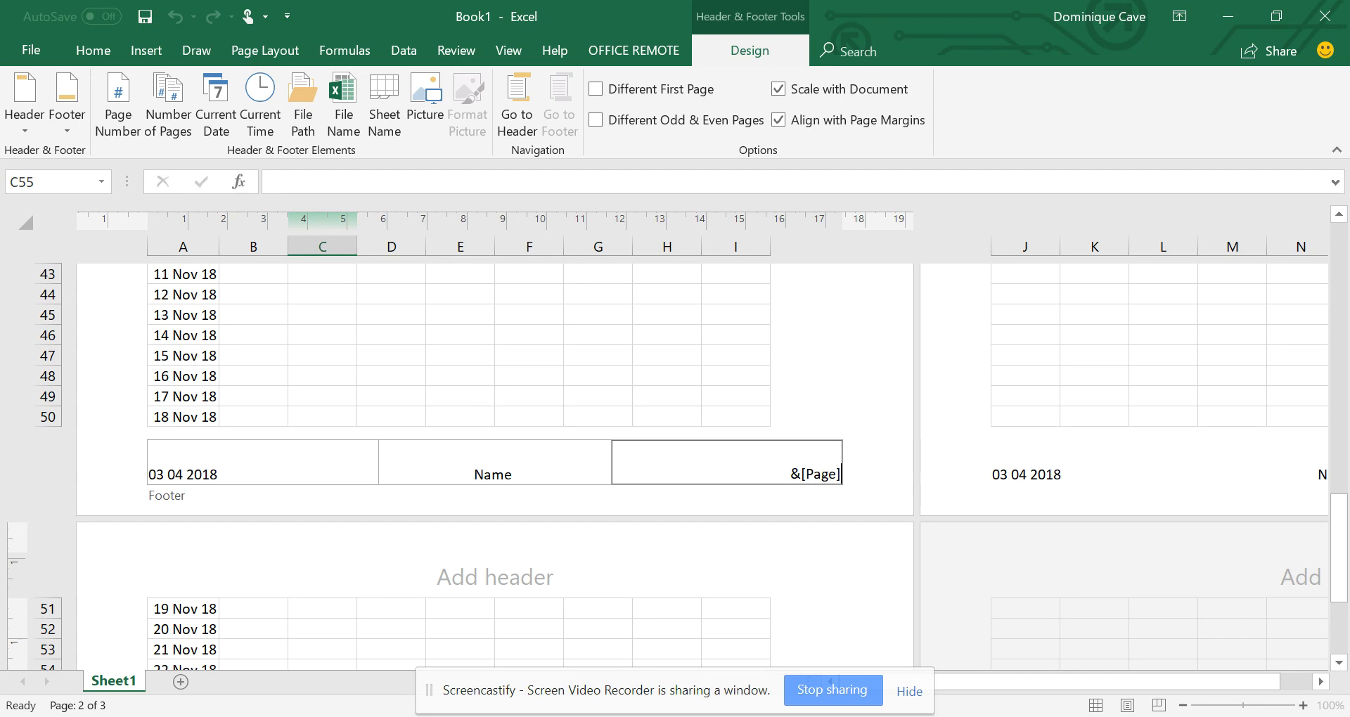
pyautogui.click(516, 464)
pyautogui.click(597, 376)
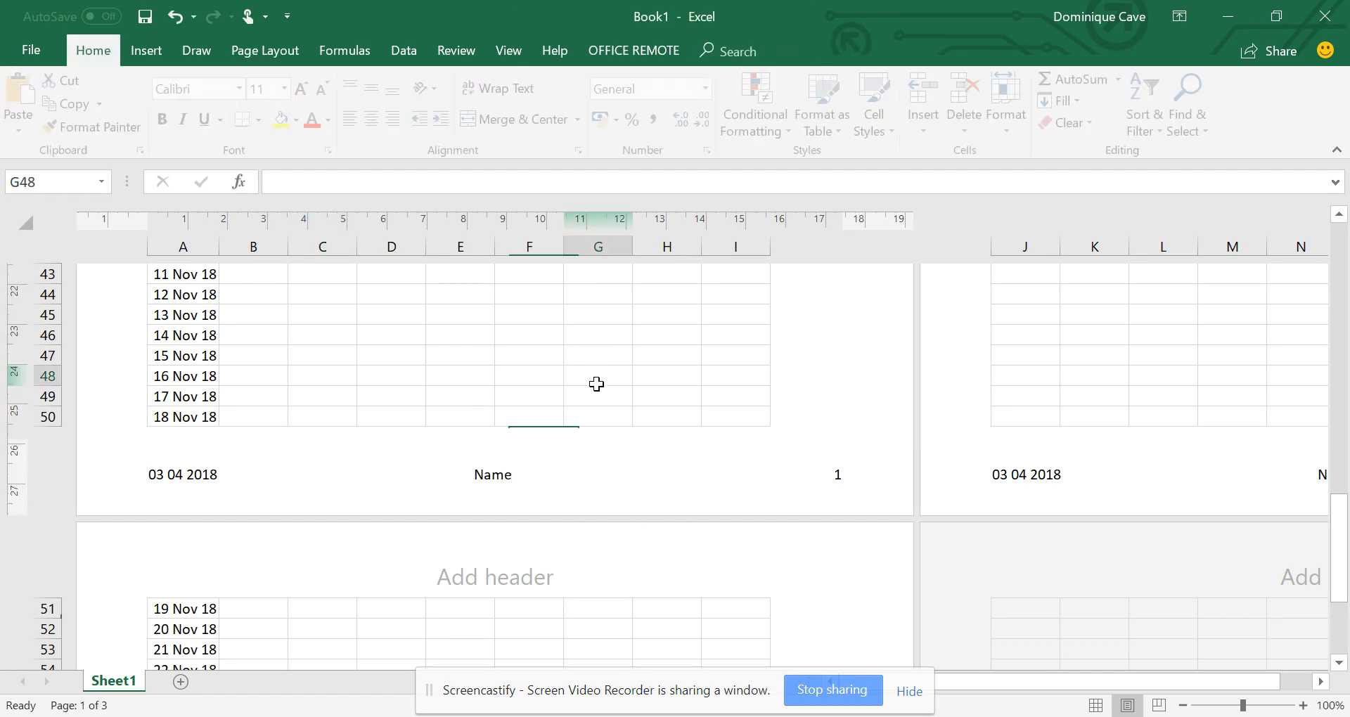
# - Check the date, name and page number in the footers of the first and second pages
pyautogui.scroll(-1, 679, 610)
pyautogui.scroll(-15, 677, 603)
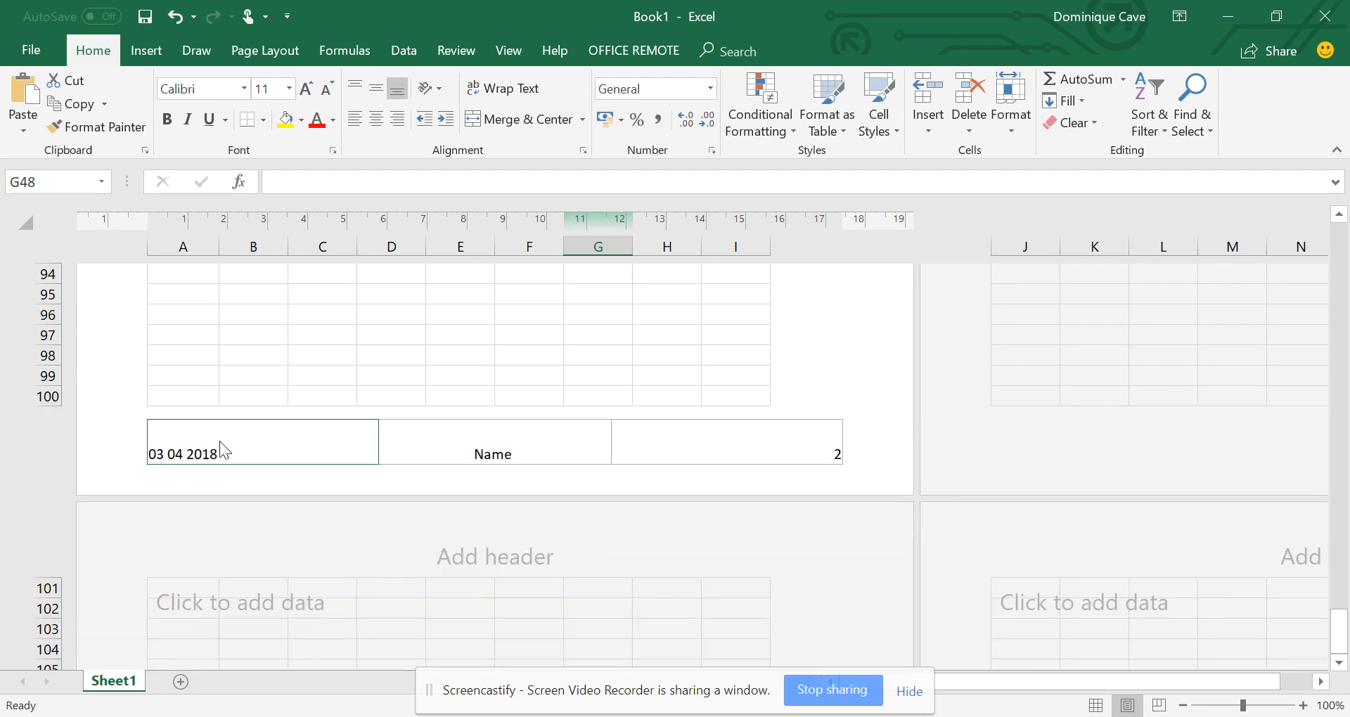
pyautogui.scroll(15, 219, 441)
pyautogui.scroll(4, 220, 443)
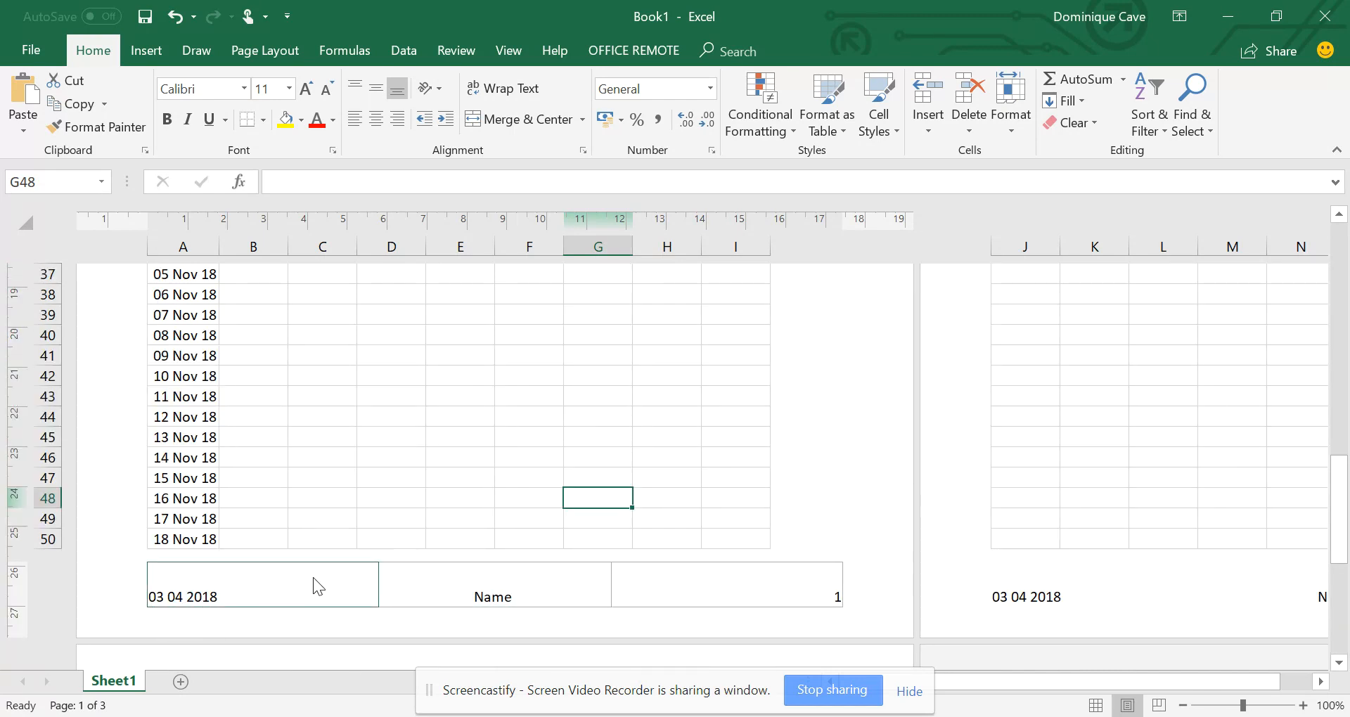
# - Look through the rest of the dates on the second page and return to the beginning of the sheet
pyautogui.scroll(-2, 314, 580)
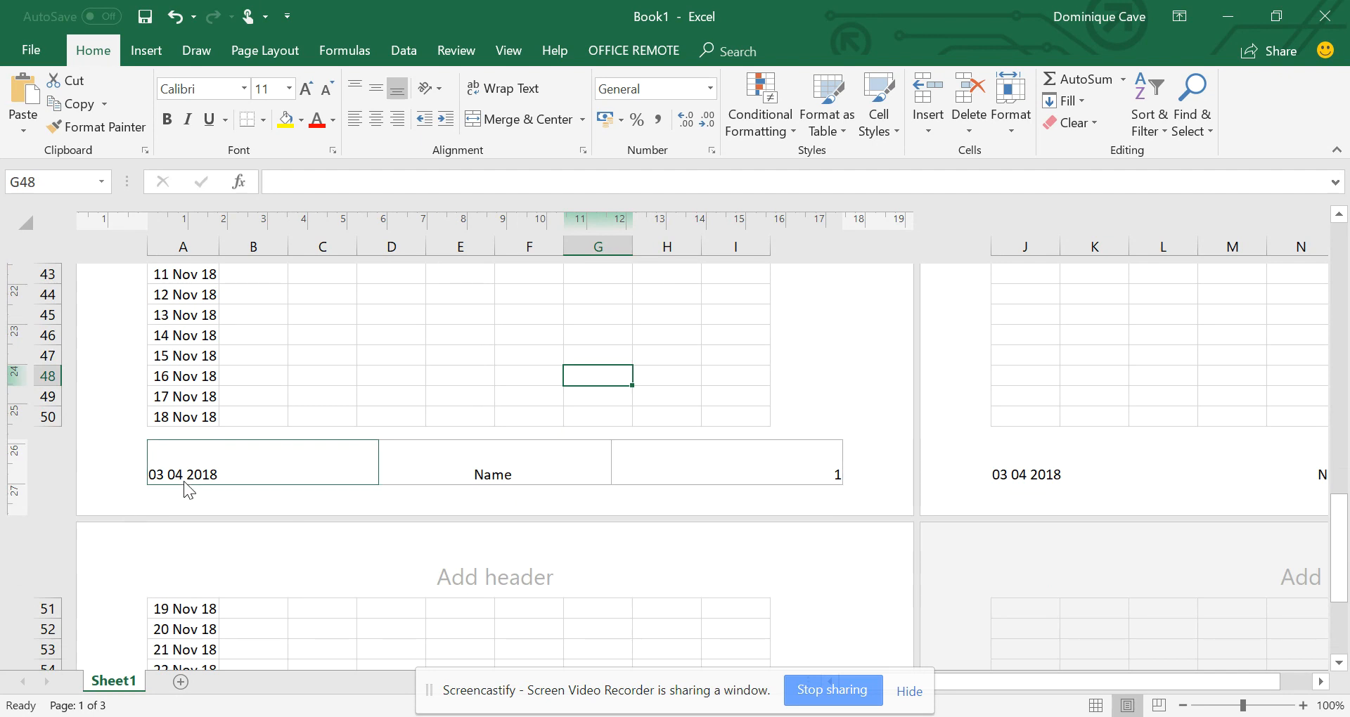
pyautogui.scroll(-7, 376, 494)
pyautogui.scroll(2, 378, 496)
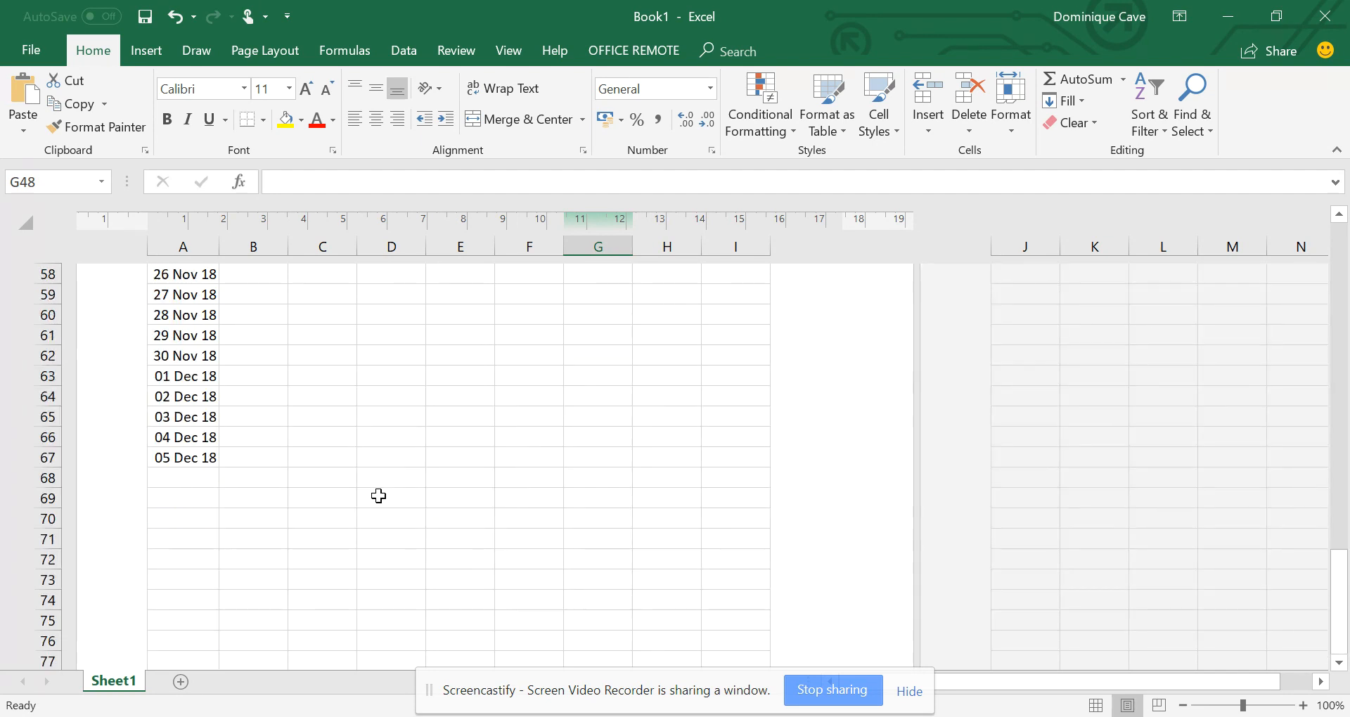
pyautogui.scroll(20, 379, 496)
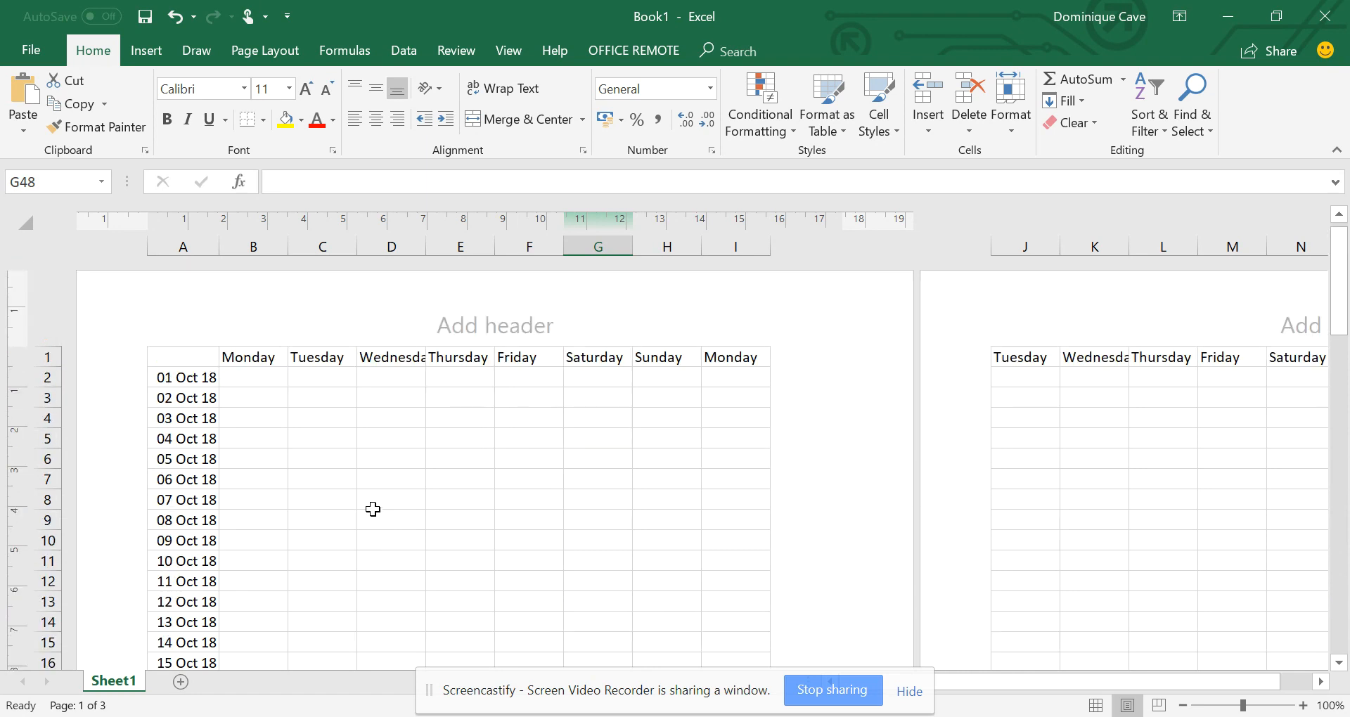
# - Hide and redisplay the formula bar, and do the same with the row and column headings
pyautogui.click(495, 55)
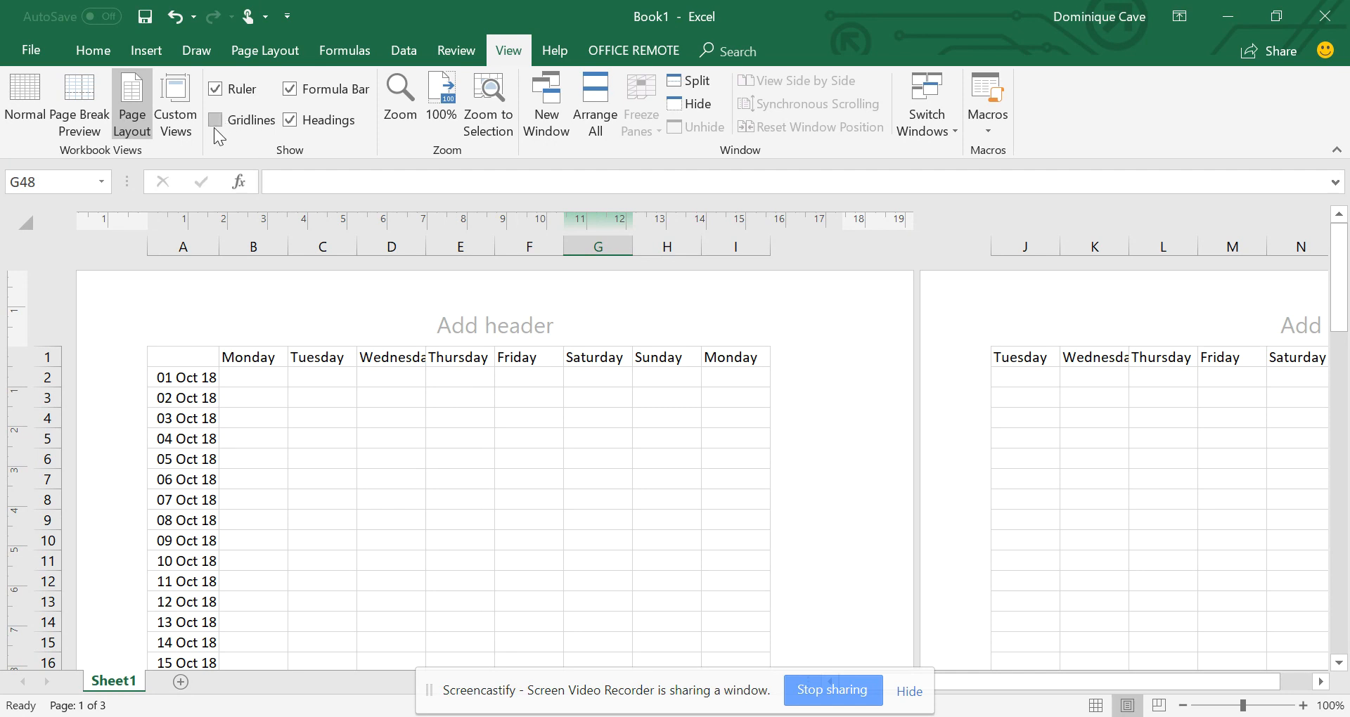
pyautogui.click(307, 93)
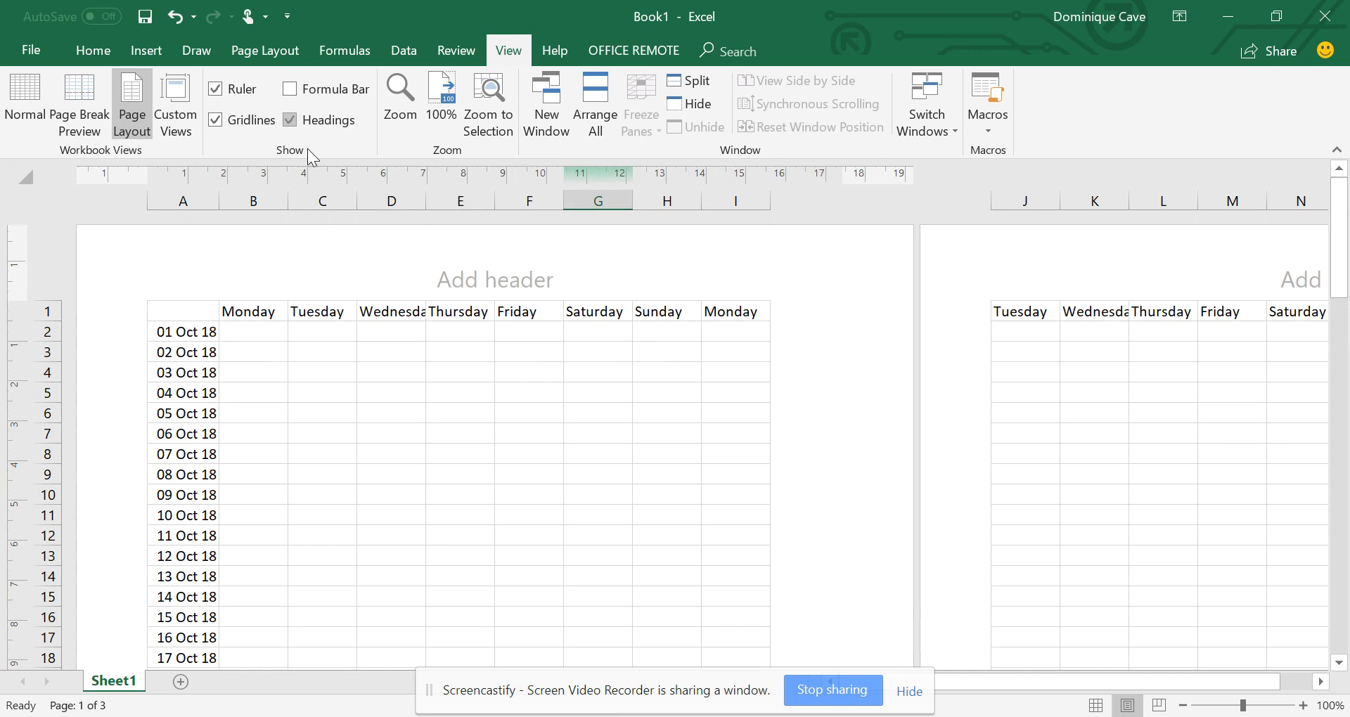
pyautogui.click(309, 95)
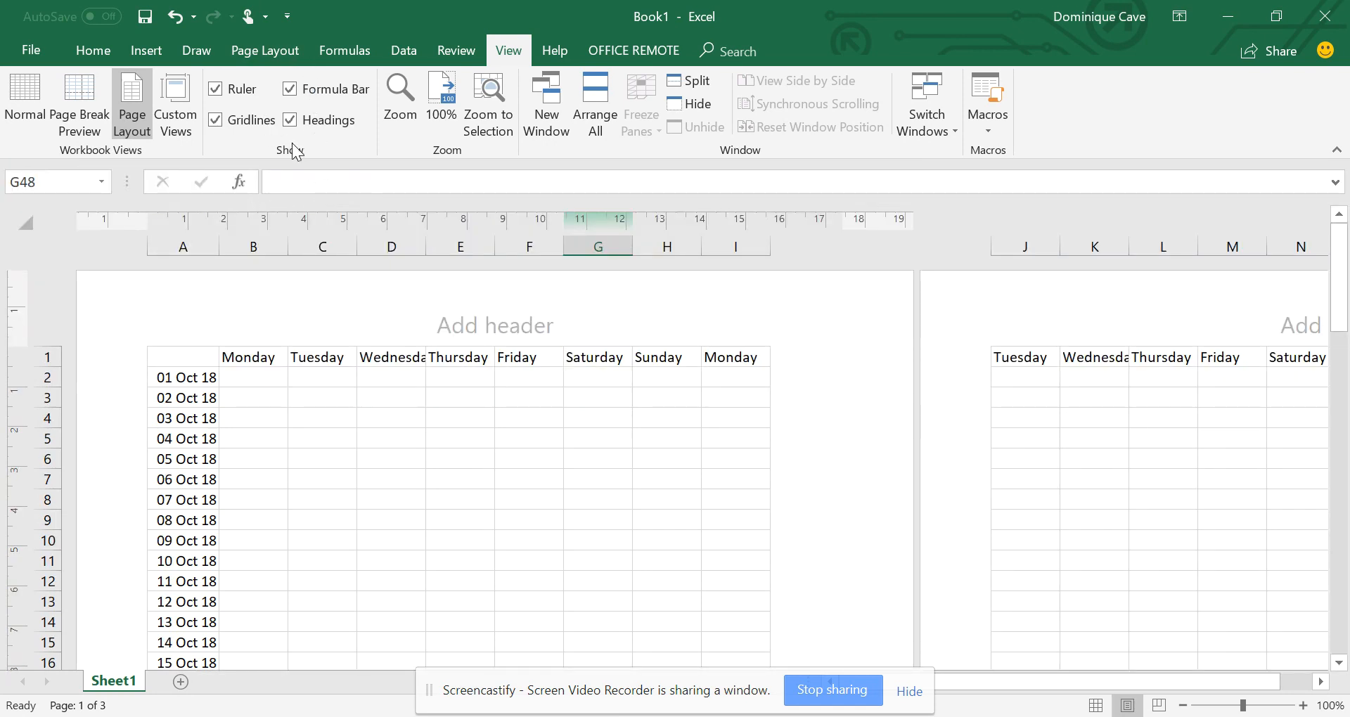
pyautogui.click(289, 121)
pyautogui.click(290, 121)
pyautogui.click(290, 121)
pyautogui.click(290, 121)
# - Switch the sheet back to Normal view and freeze its first column, which holds the dates
pyautogui.click(23, 125)
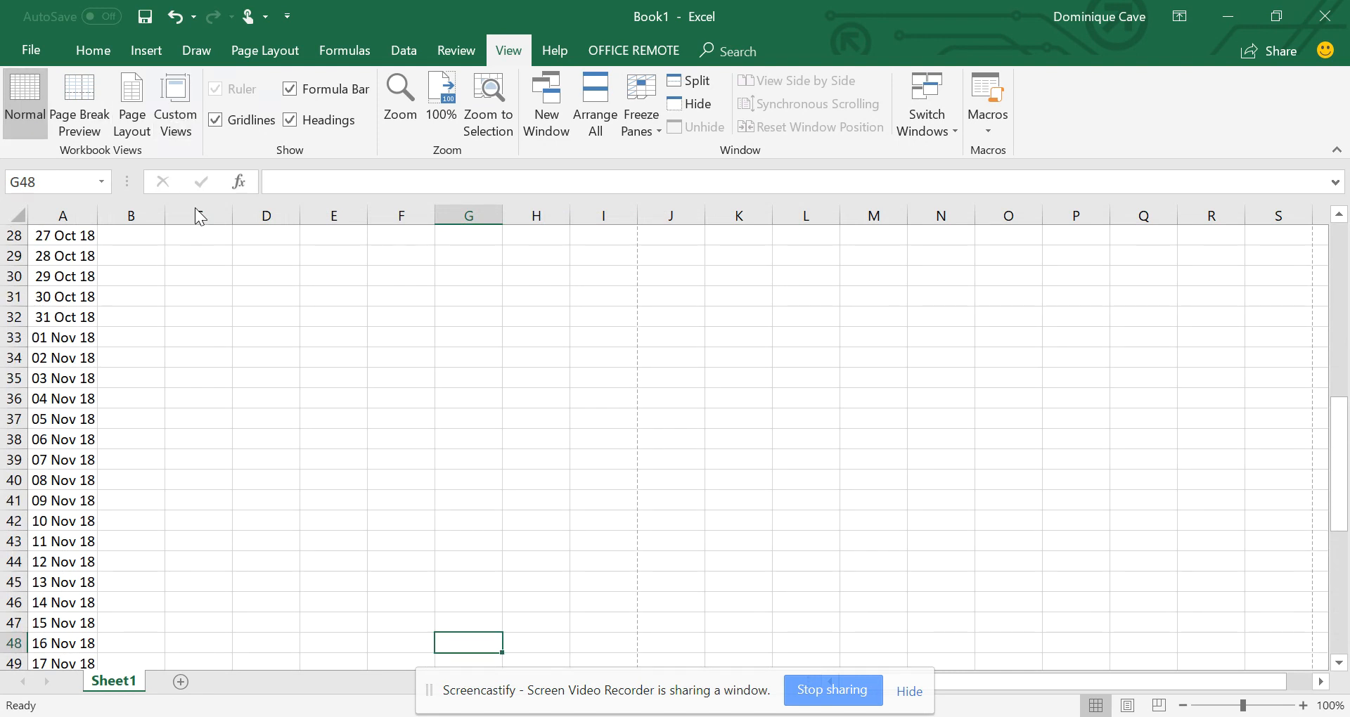
pyautogui.scroll(4, 326, 403)
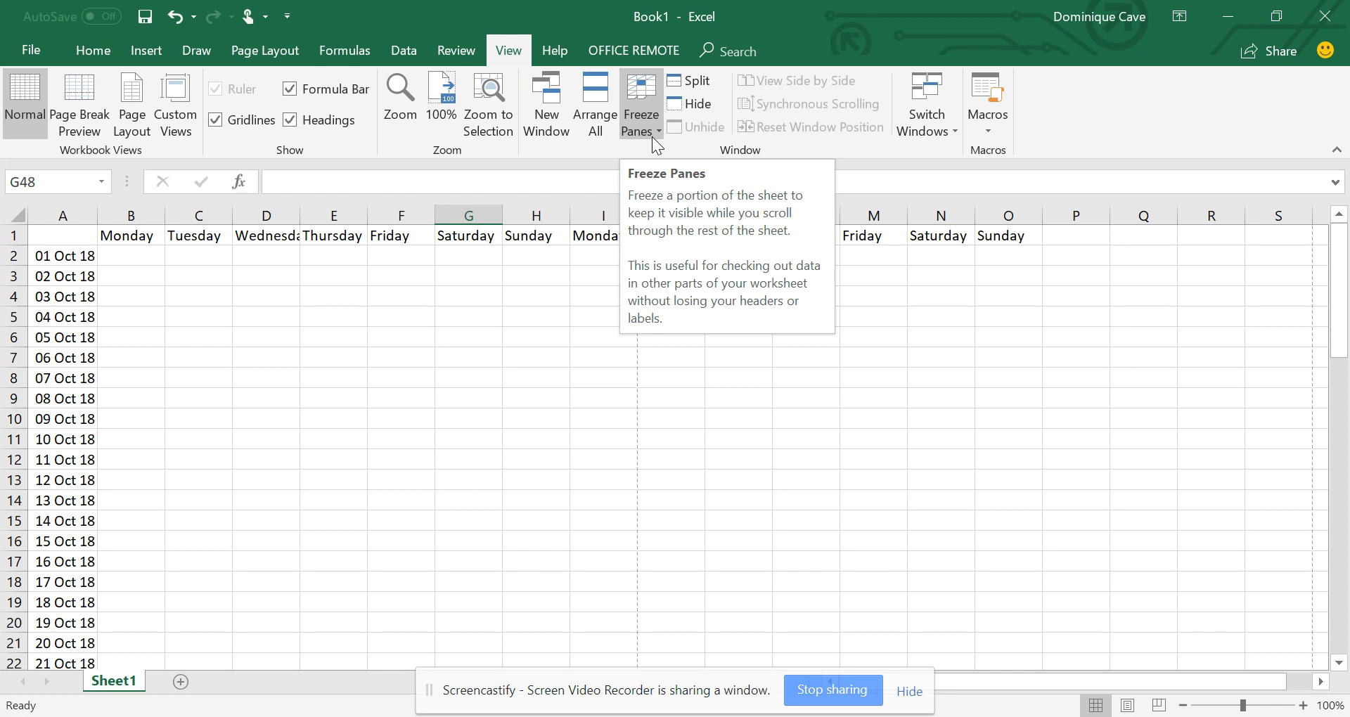
pyautogui.click(52, 222)
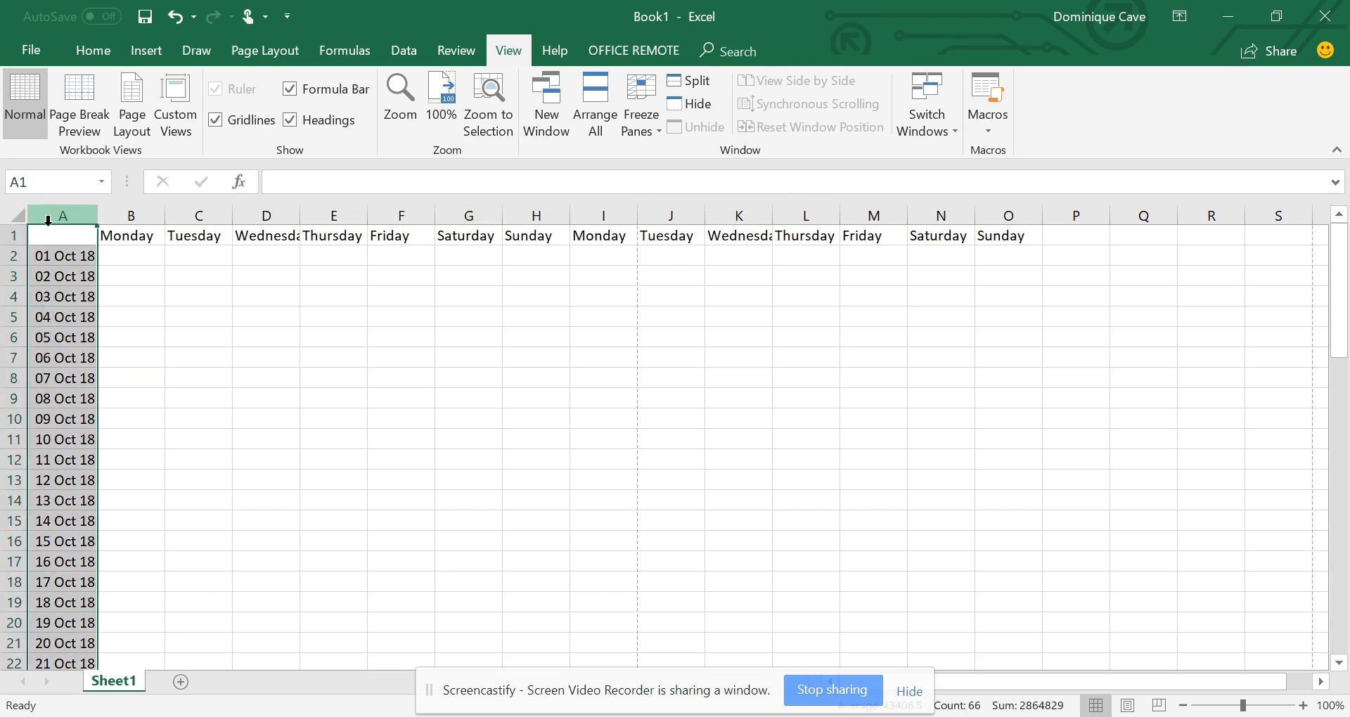
pyautogui.click(629, 140)
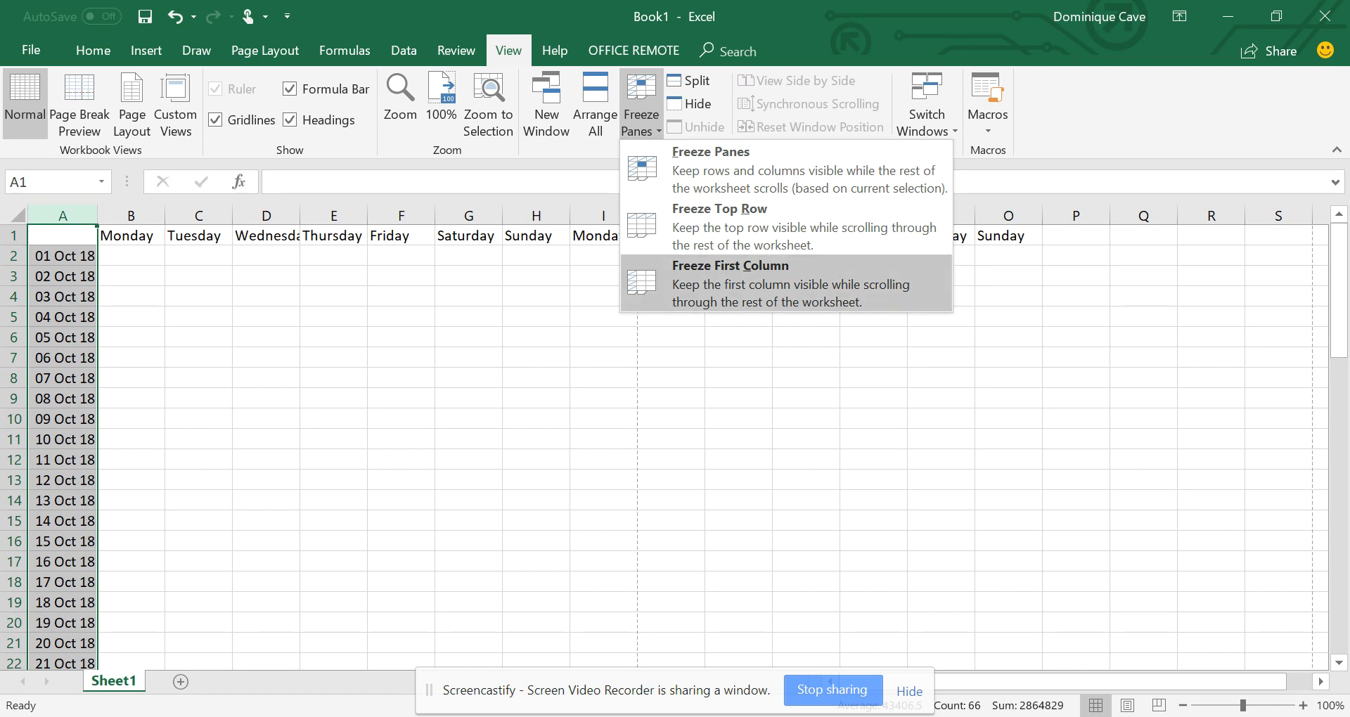
pyautogui.click(686, 302)
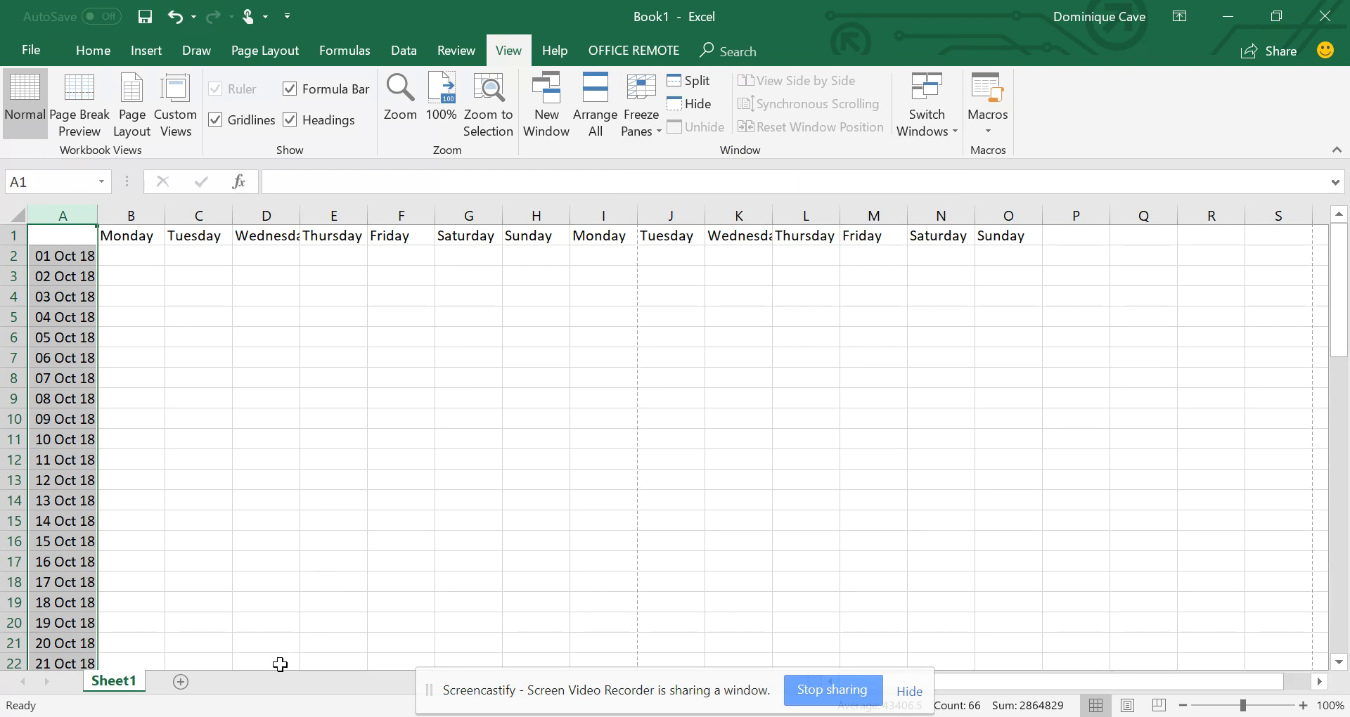
# - Check the frozen date column against the columns beyond the weekdays, return to column B, and hide the screen-sharing notice
pyautogui.click(1319, 681)
pyautogui.moveTo(1319, 682); pyautogui.dragTo(1318, 681)
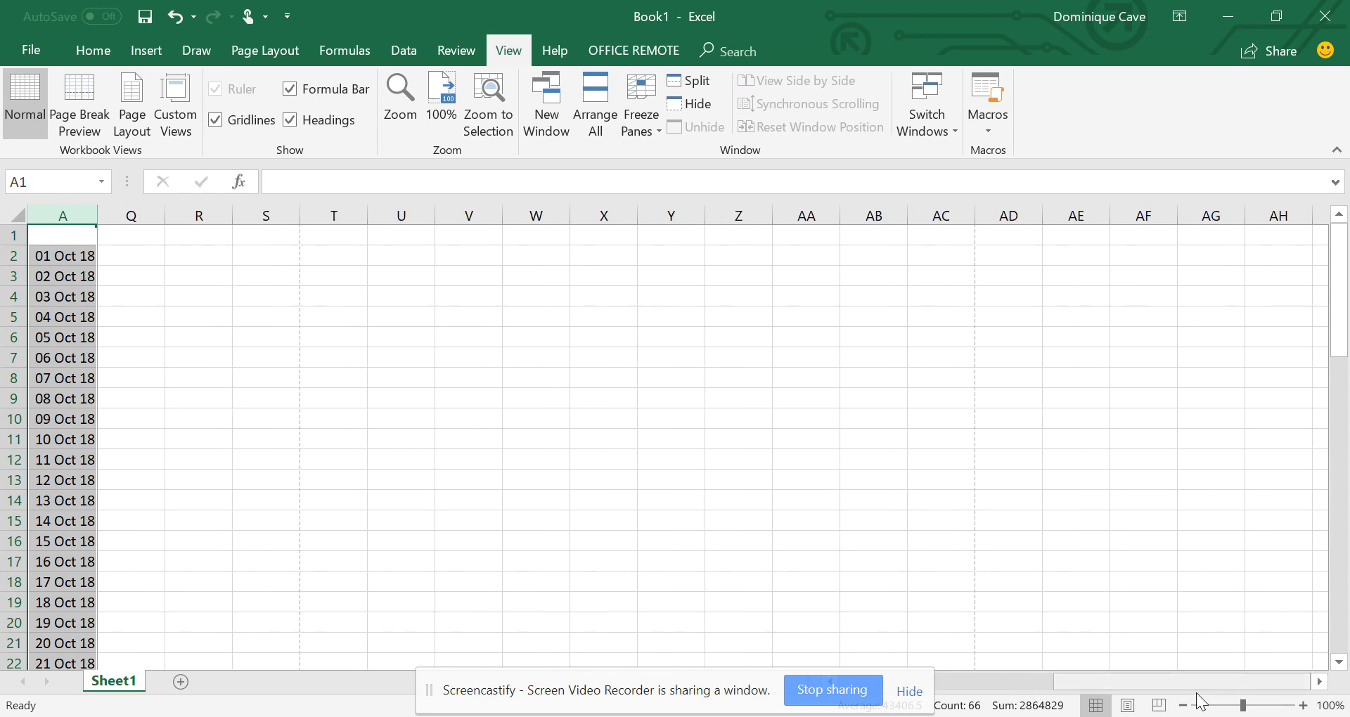
pyautogui.moveTo(1062, 682); pyautogui.dragTo(1001, 696)
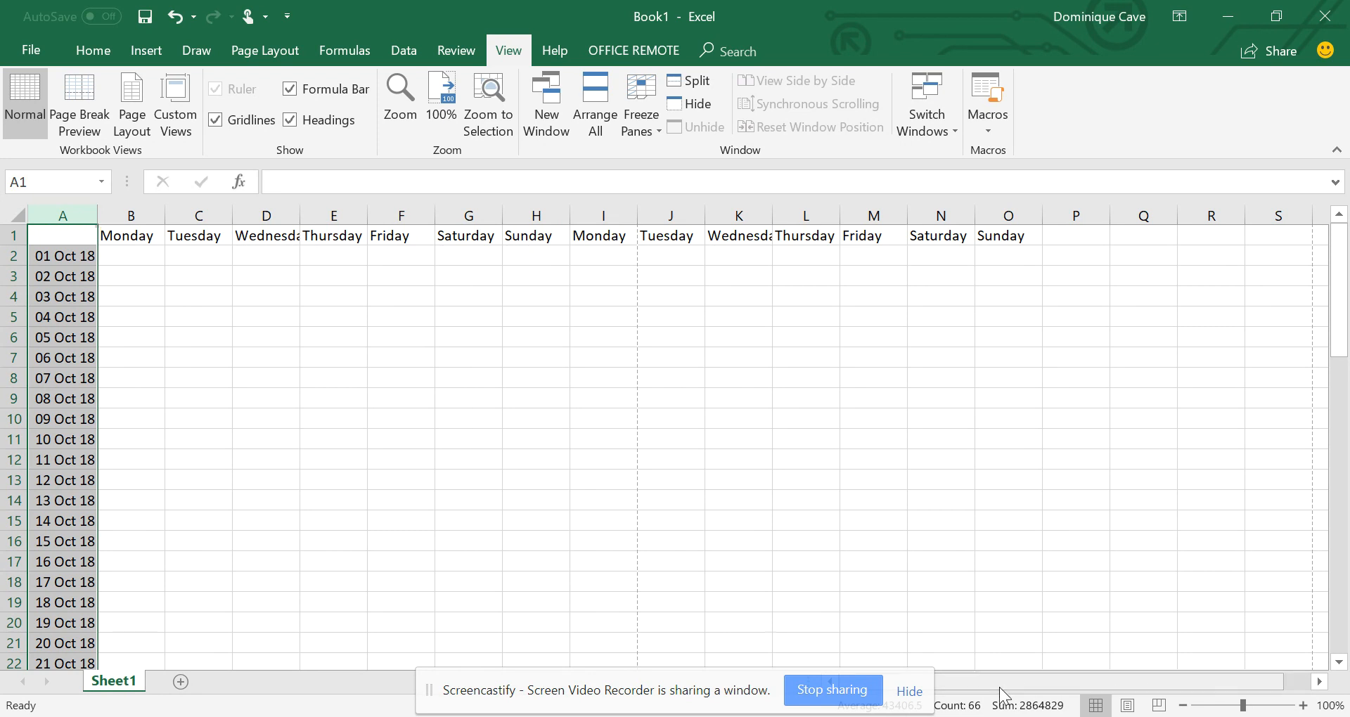
pyautogui.click(909, 691)
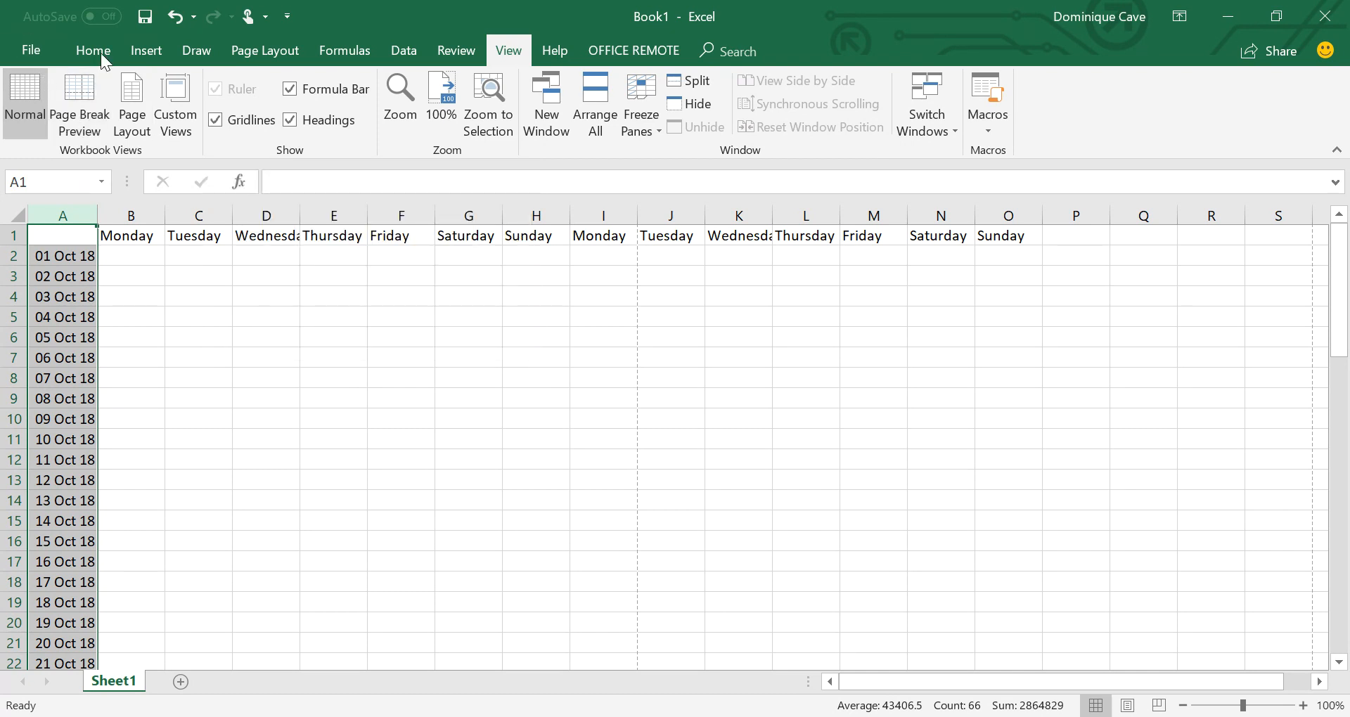
# - Review the margin presets and set the page orientation to Landscape
pyautogui.click(275, 56)
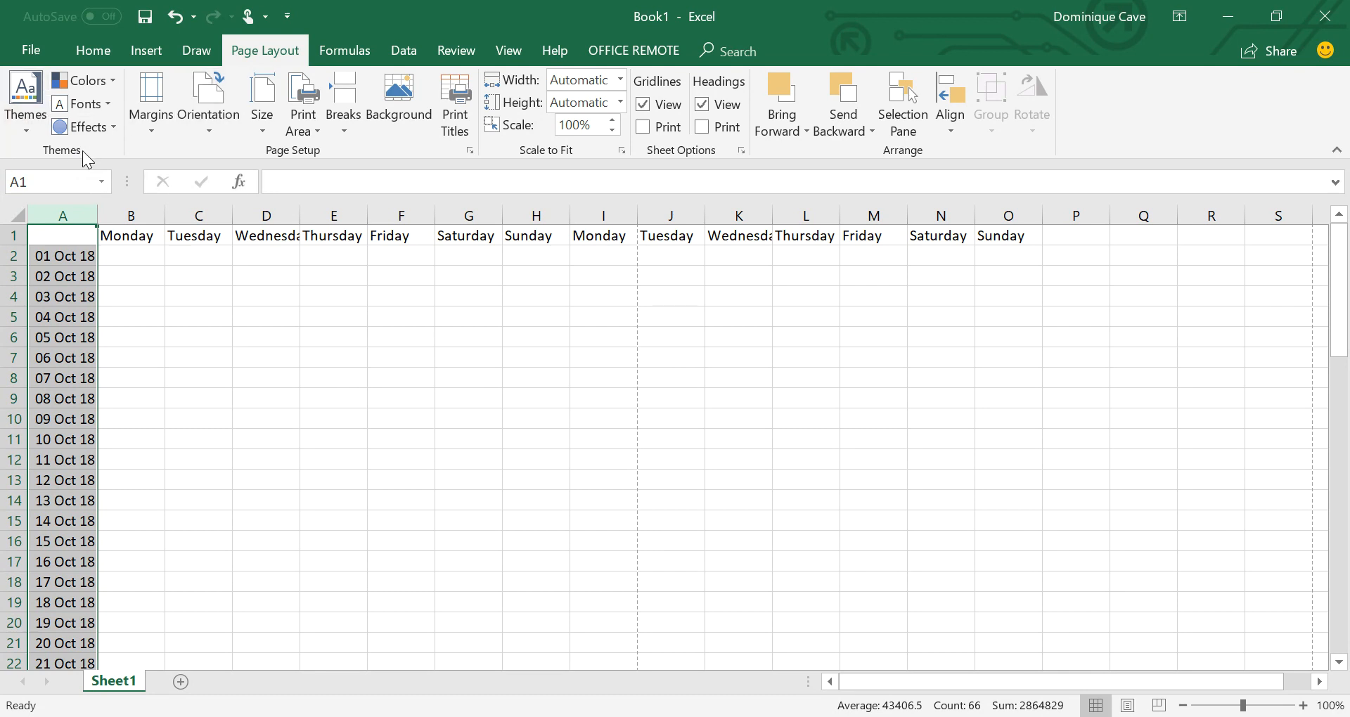
pyautogui.click(150, 139)
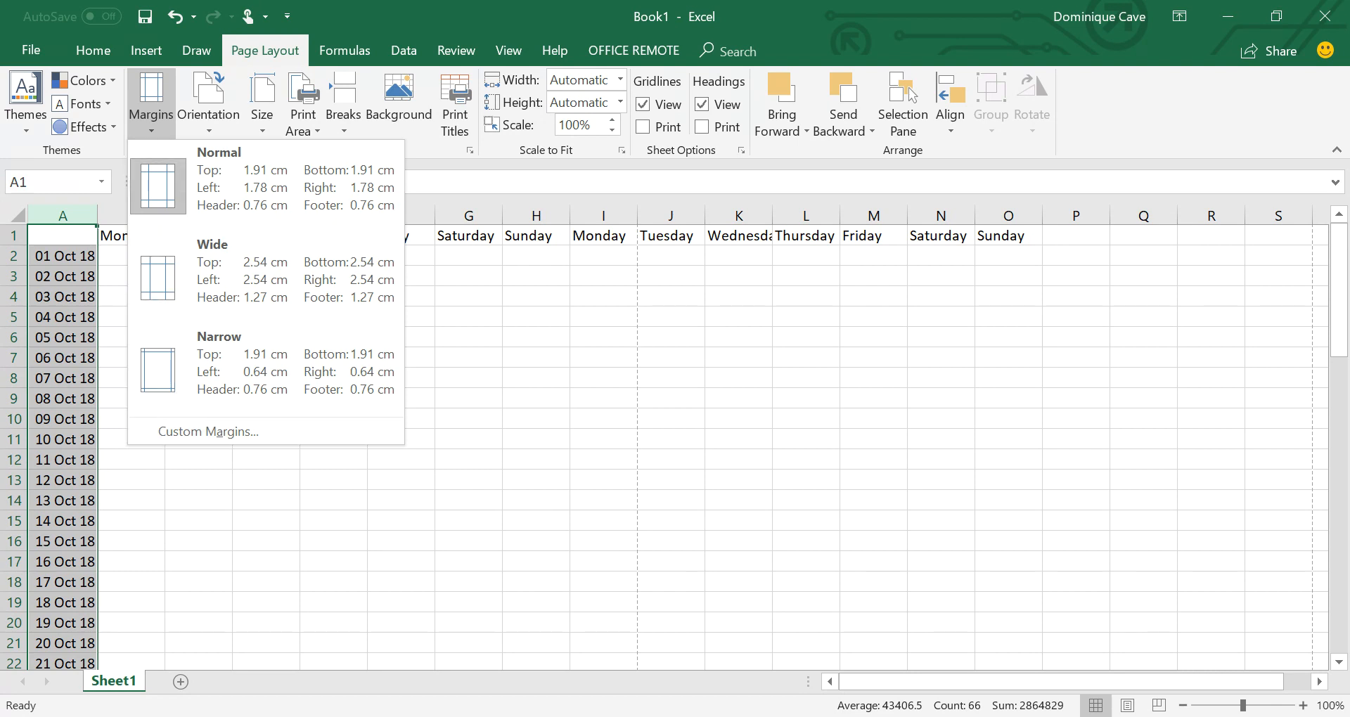
pyautogui.click(208, 135)
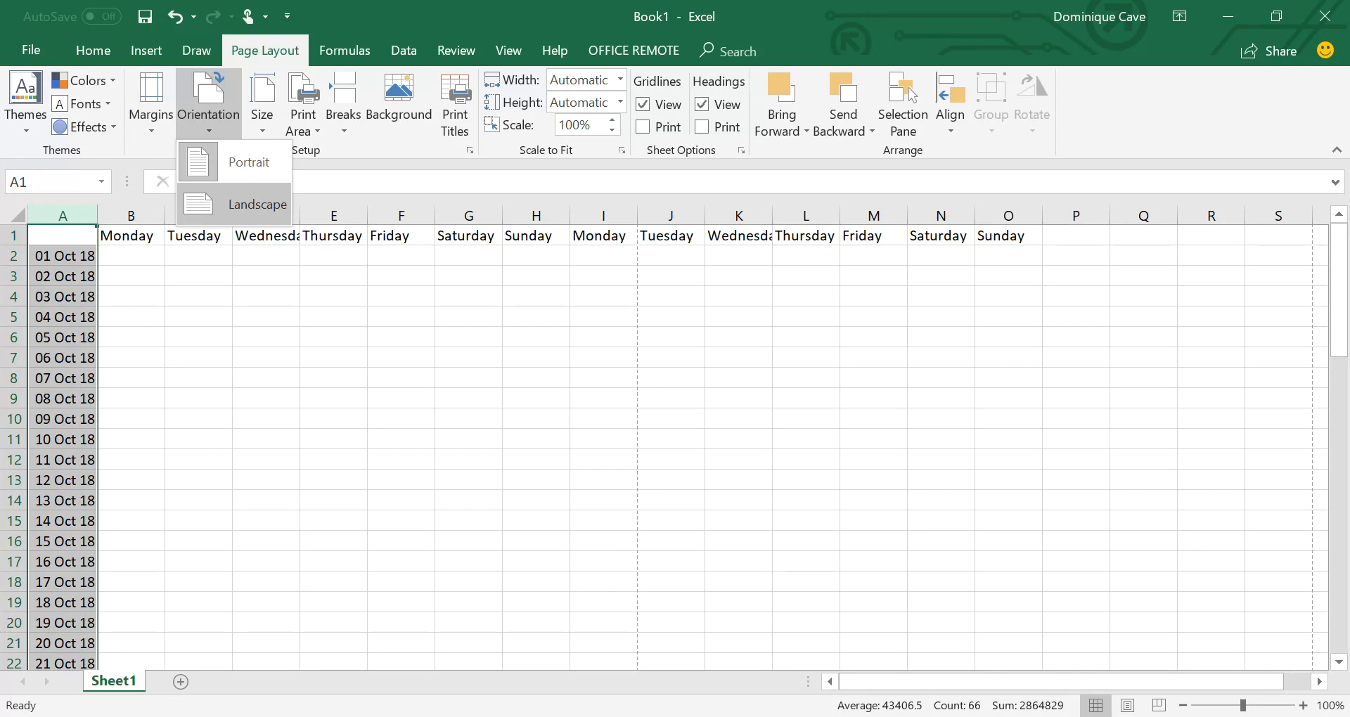
pyautogui.click(237, 204)
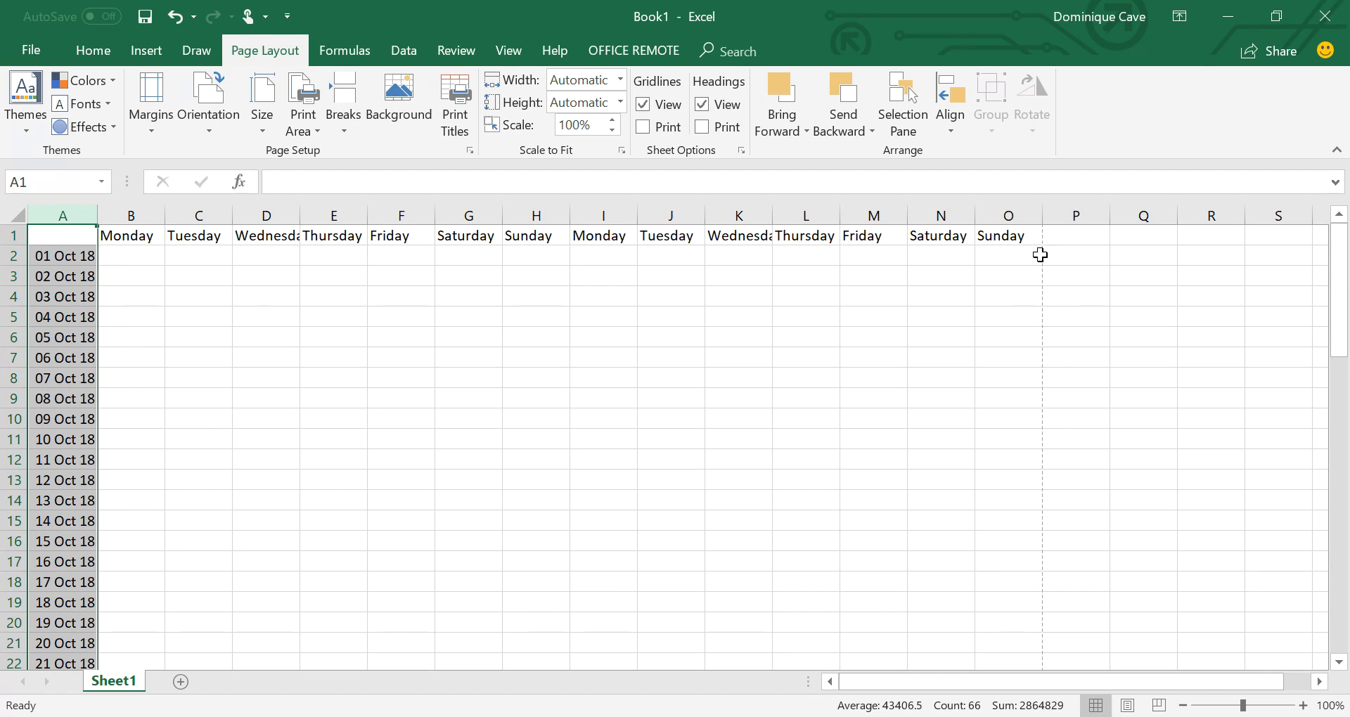
# - Autofit the widths of columns B to O to their weekday headings and deselect the columns
pyautogui.click(132, 217)
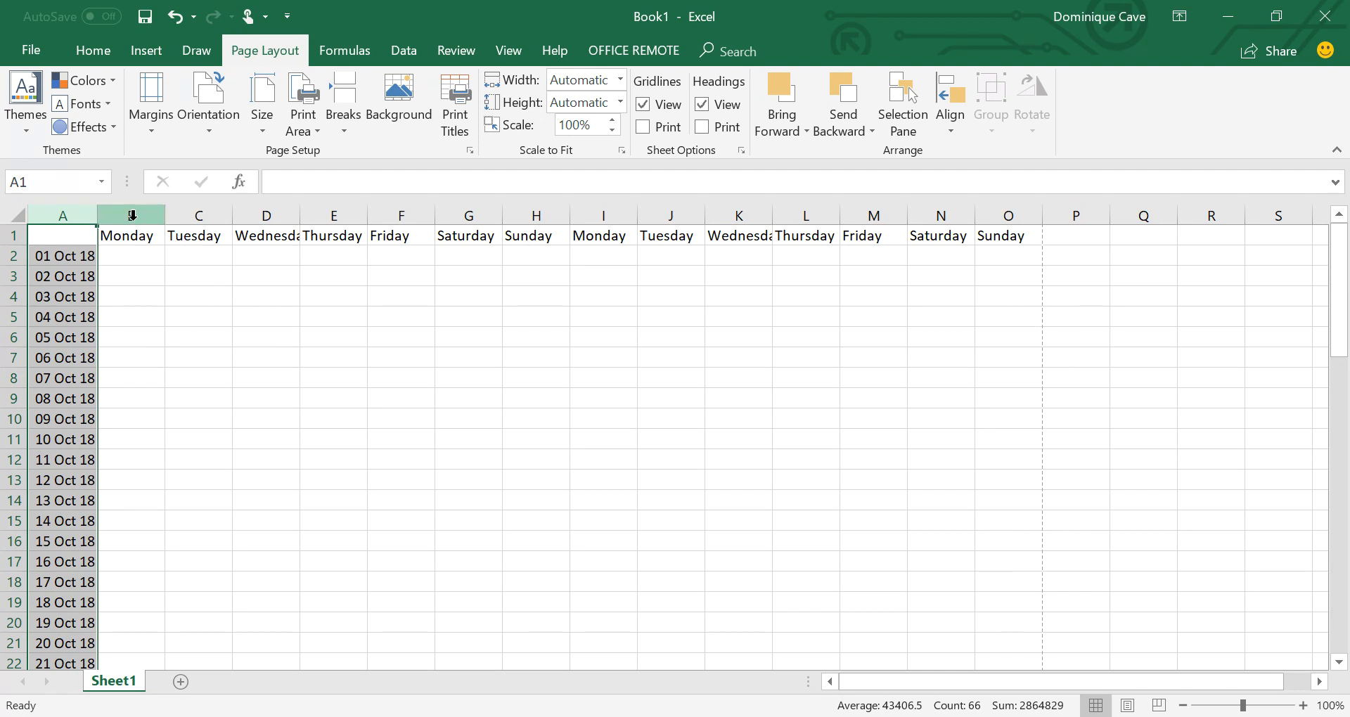
pyautogui.moveTo(129, 226); pyautogui.dragTo(1043, 225)
pyautogui.doubleClick(1043, 225)
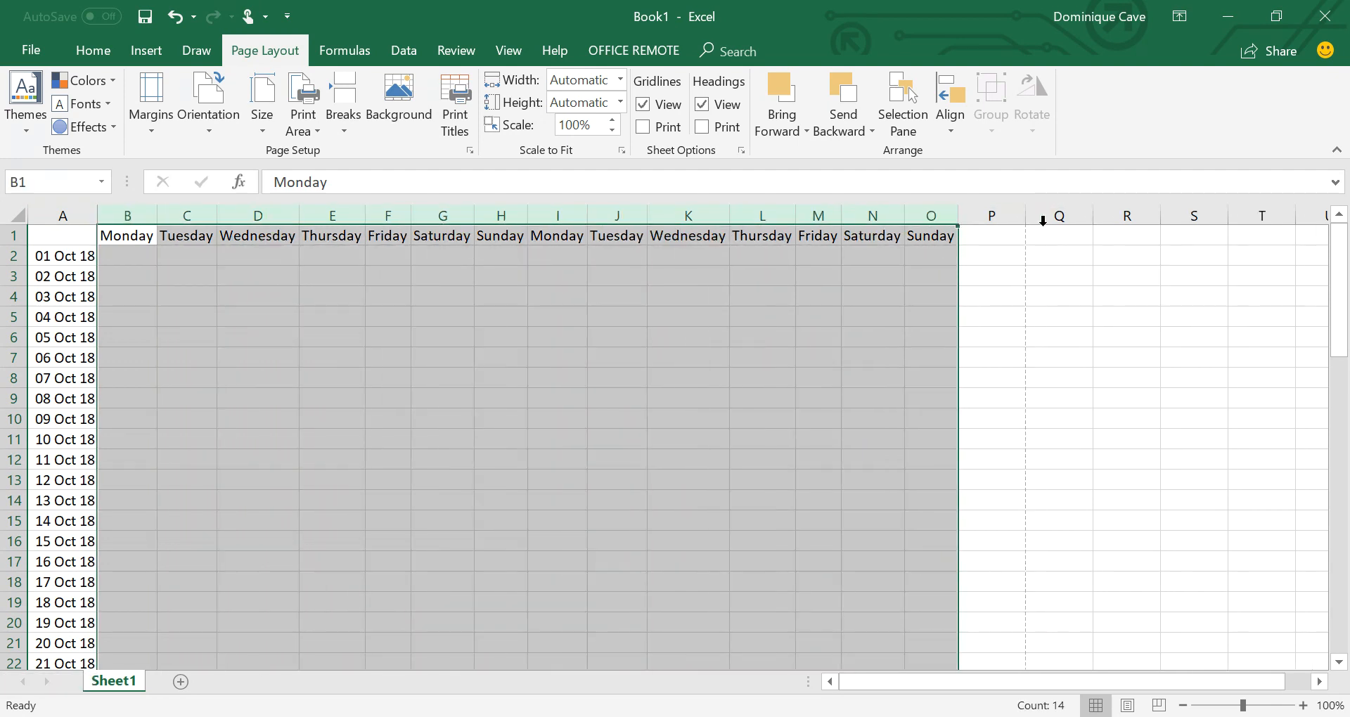
pyautogui.click(872, 398)
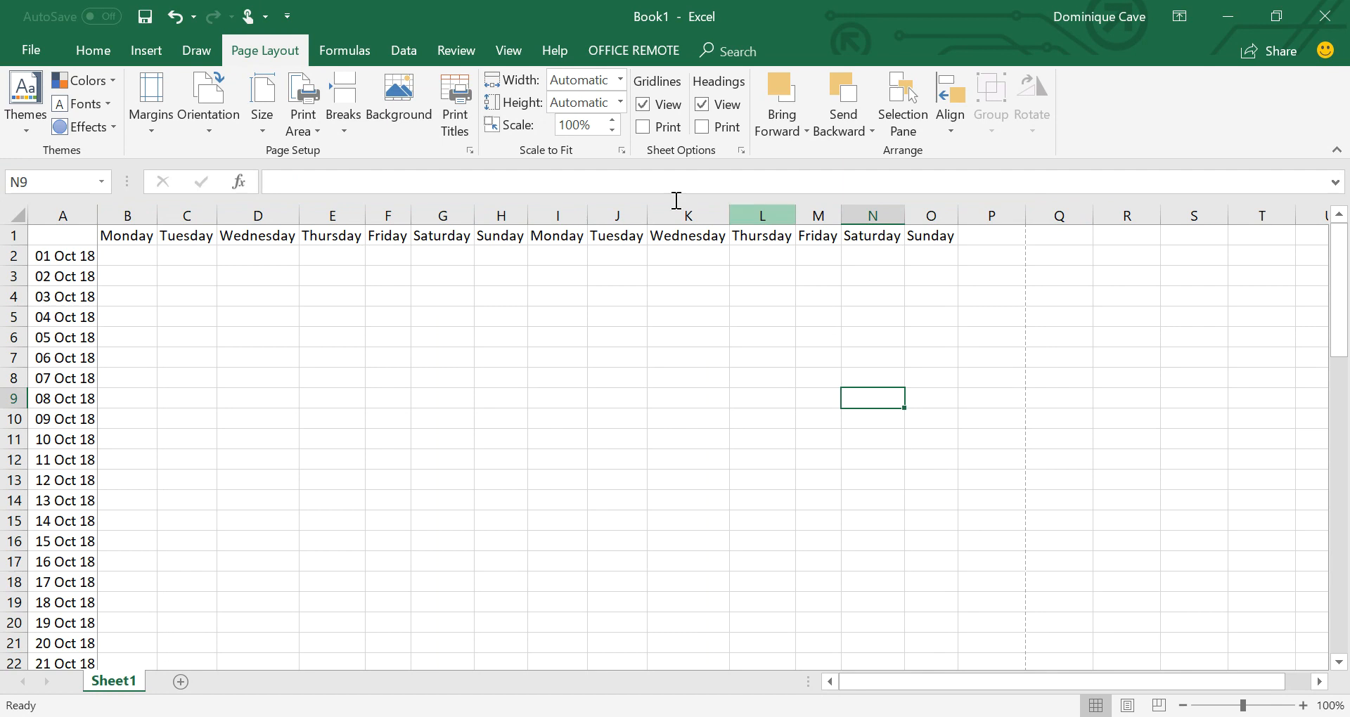
# - View the available paper sizes and close the list without choosing one
pyautogui.click(262, 141)
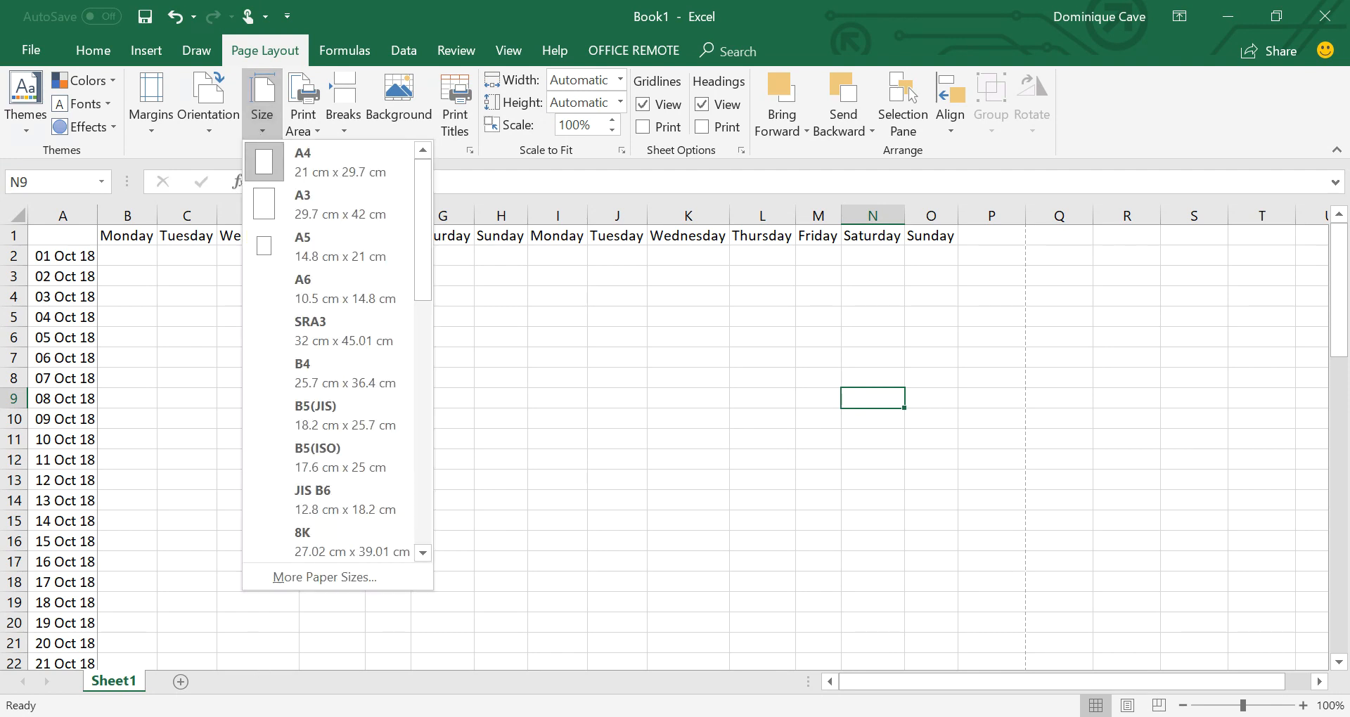
pyautogui.click(272, 108)
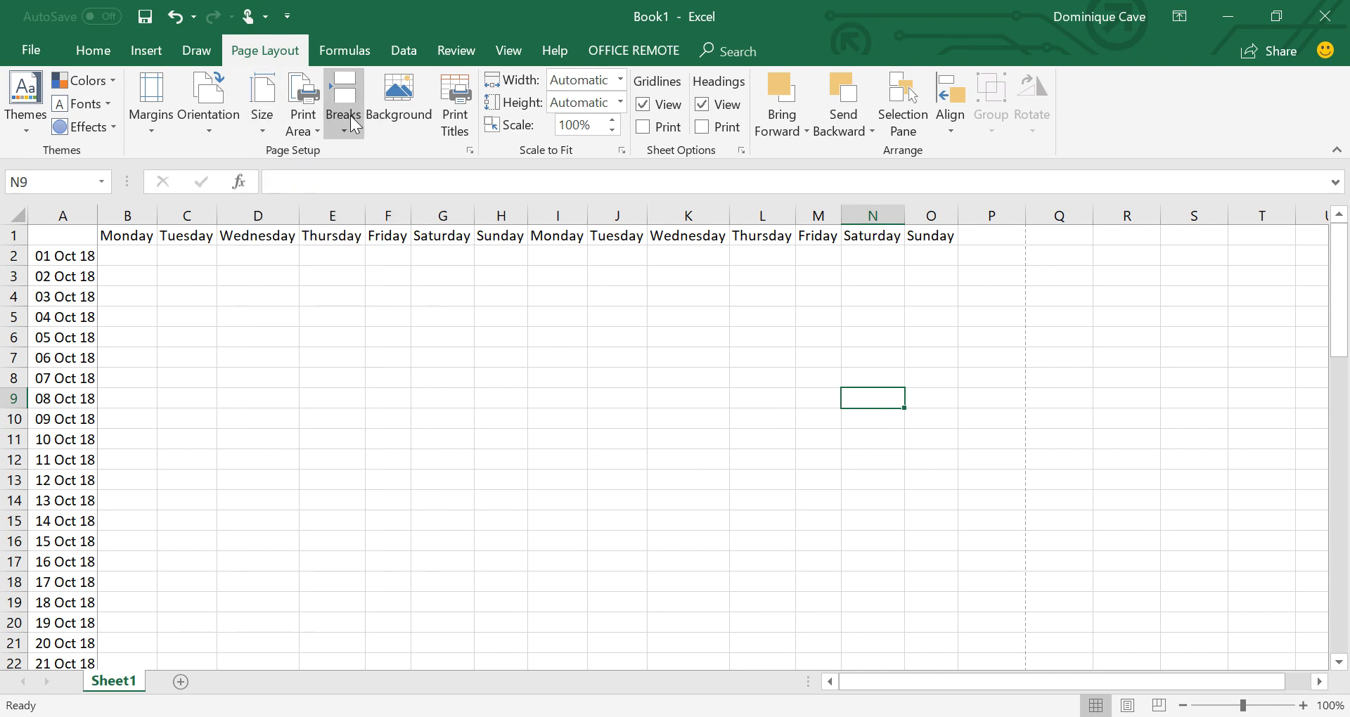
pyautogui.click(120, 337)
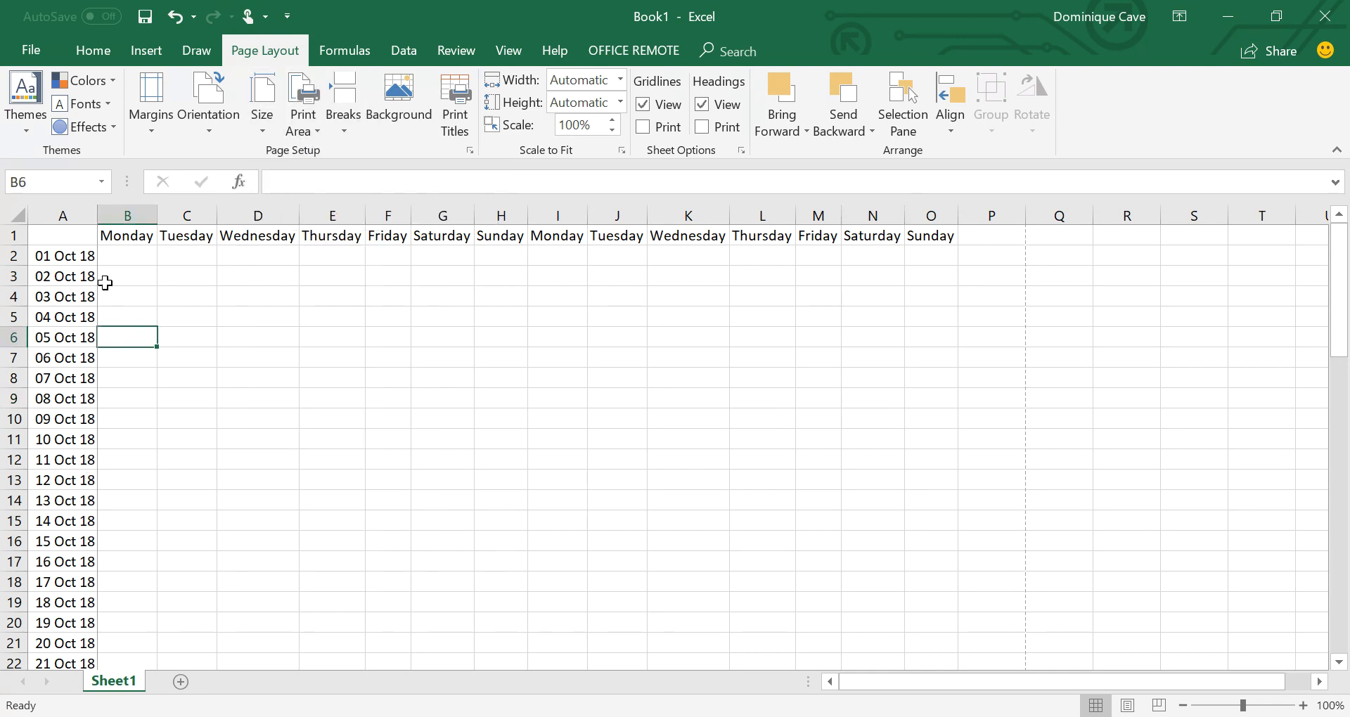
# - Set the range A1:K16 as the print area and deselect it
pyautogui.moveTo(45, 242); pyautogui.dragTo(720, 557)
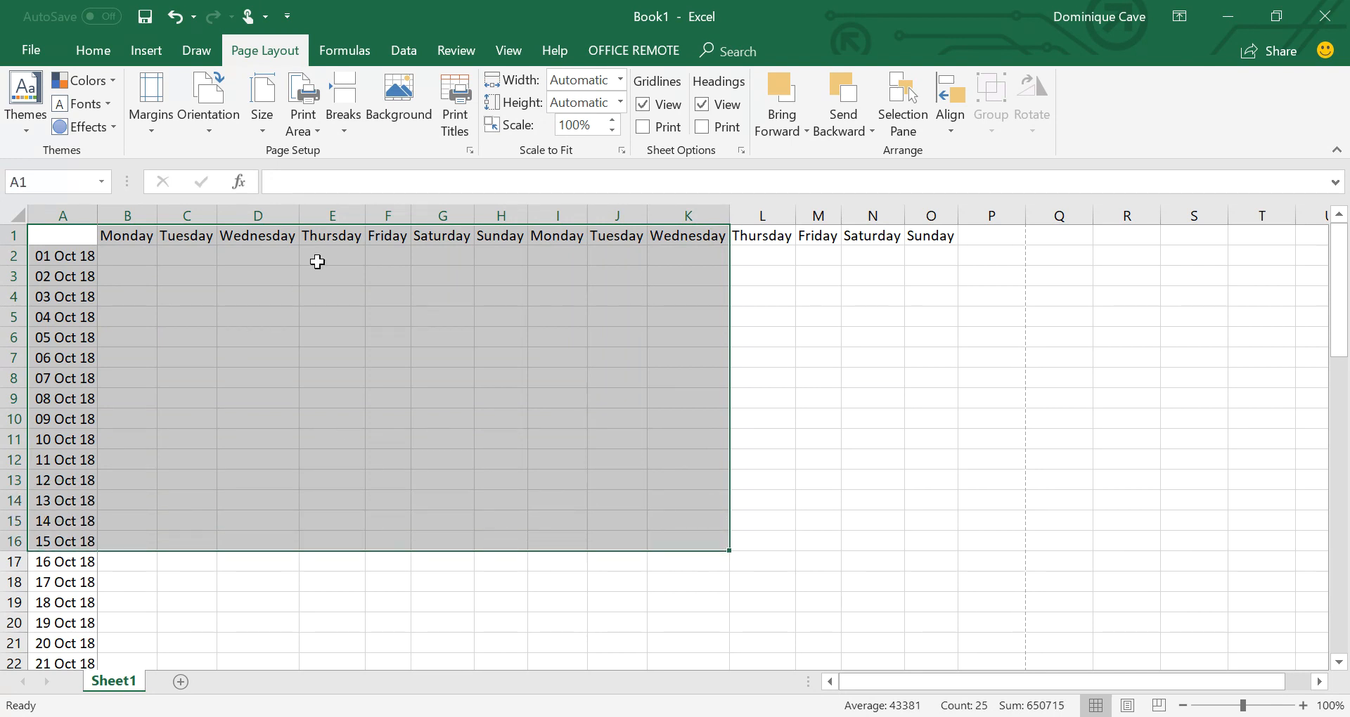
pyautogui.click(317, 133)
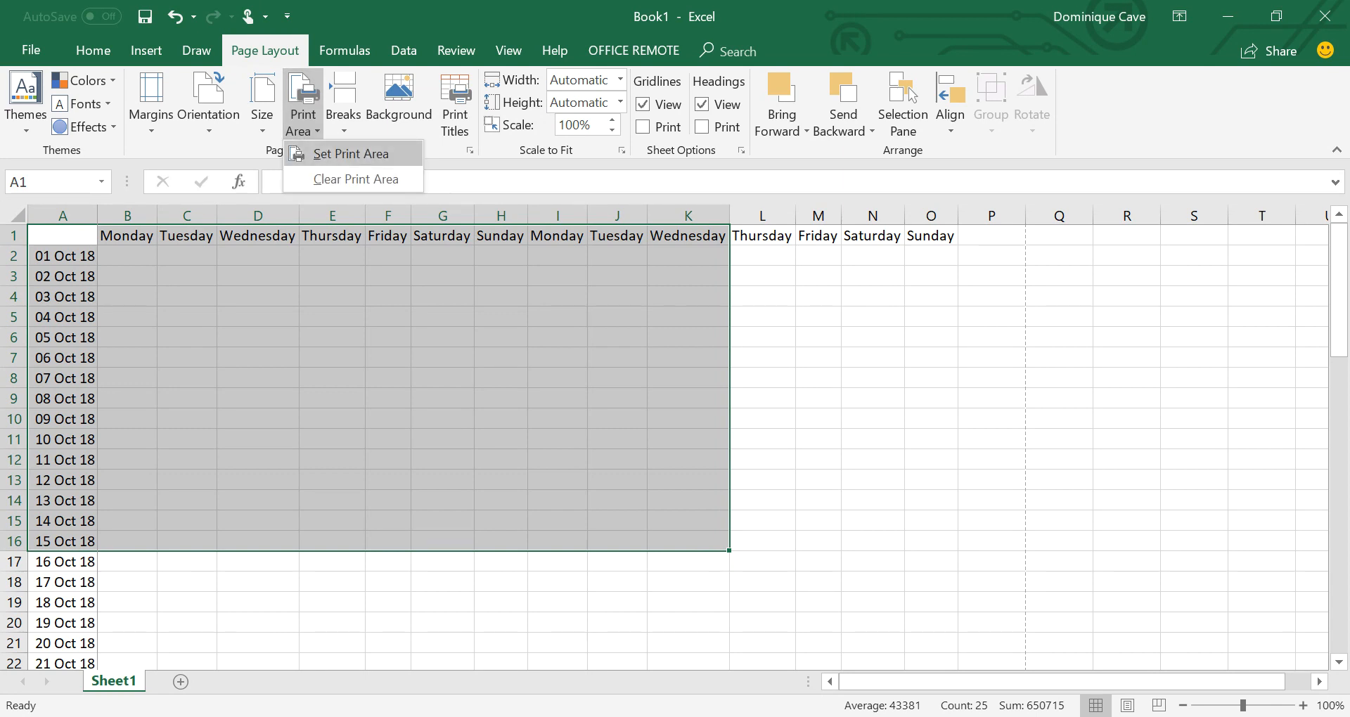
pyautogui.click(353, 160)
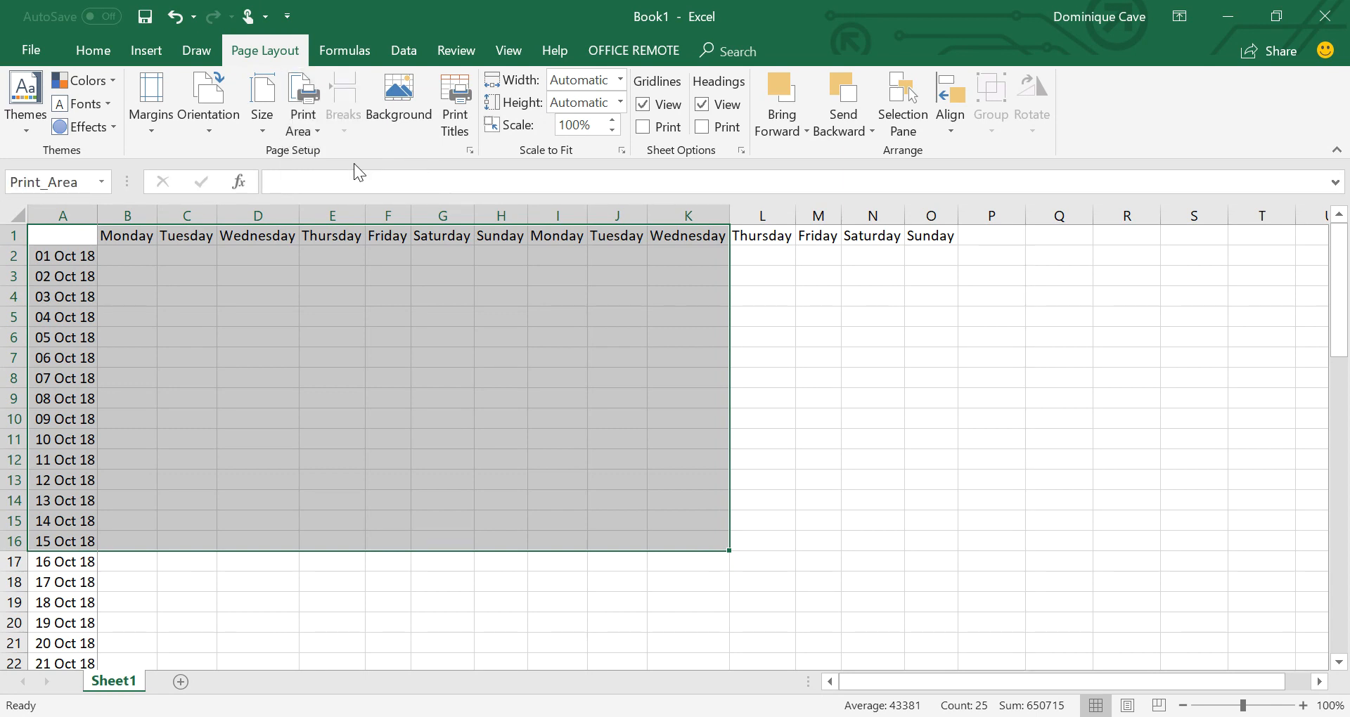
pyautogui.click(790, 545)
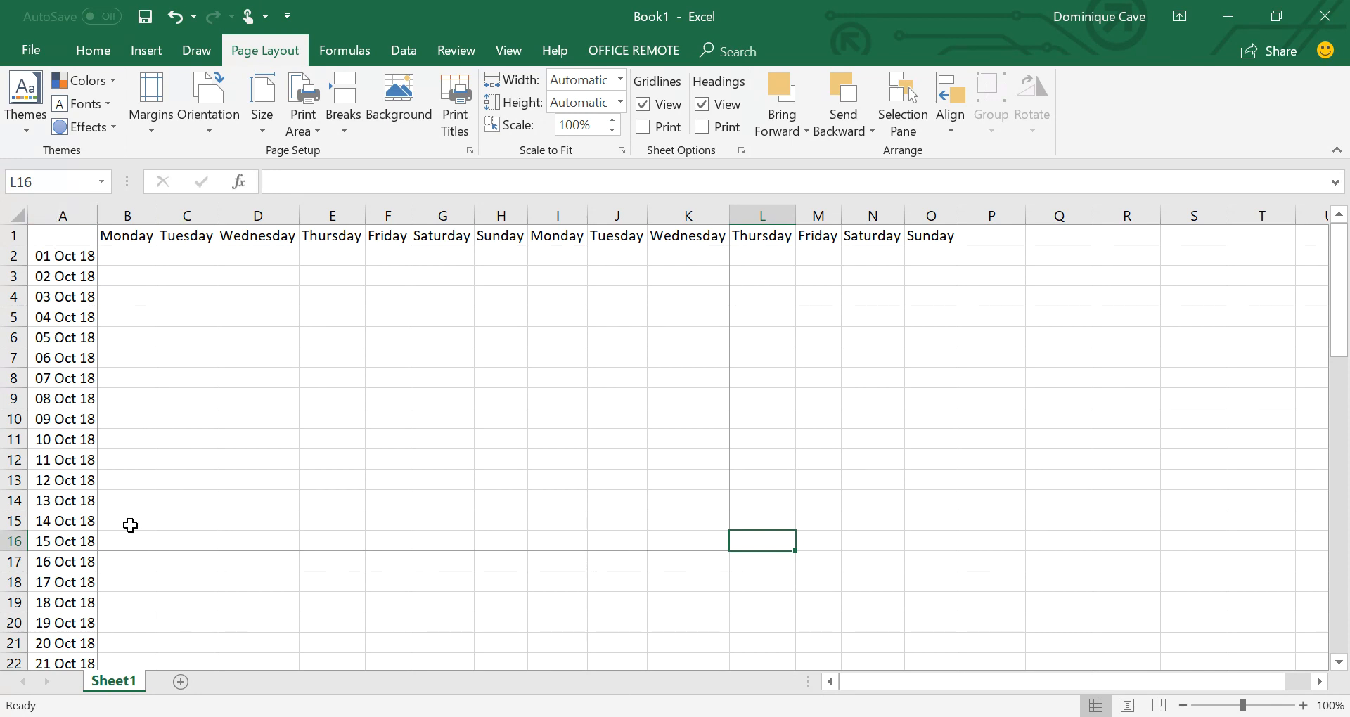
# - Clear the print area from the sheet
pyautogui.click(78, 238)
pyautogui.click(304, 119)
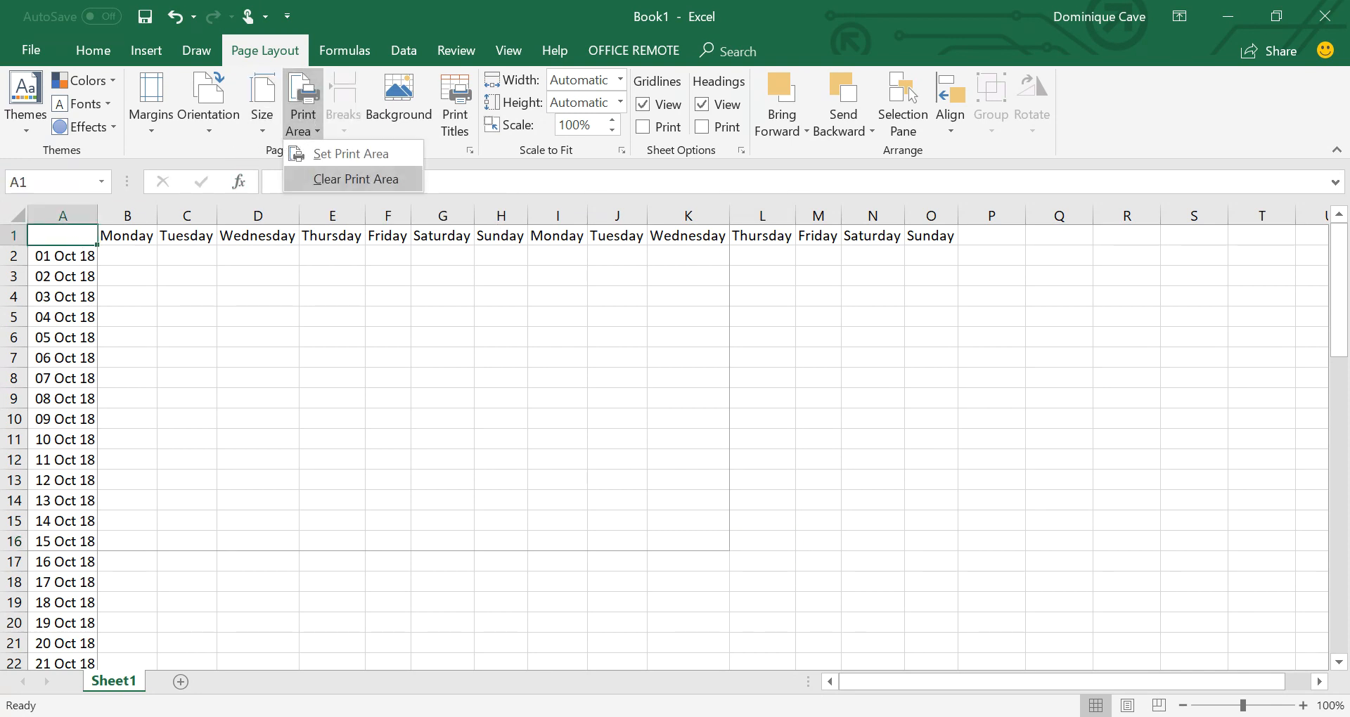
pyautogui.click(320, 180)
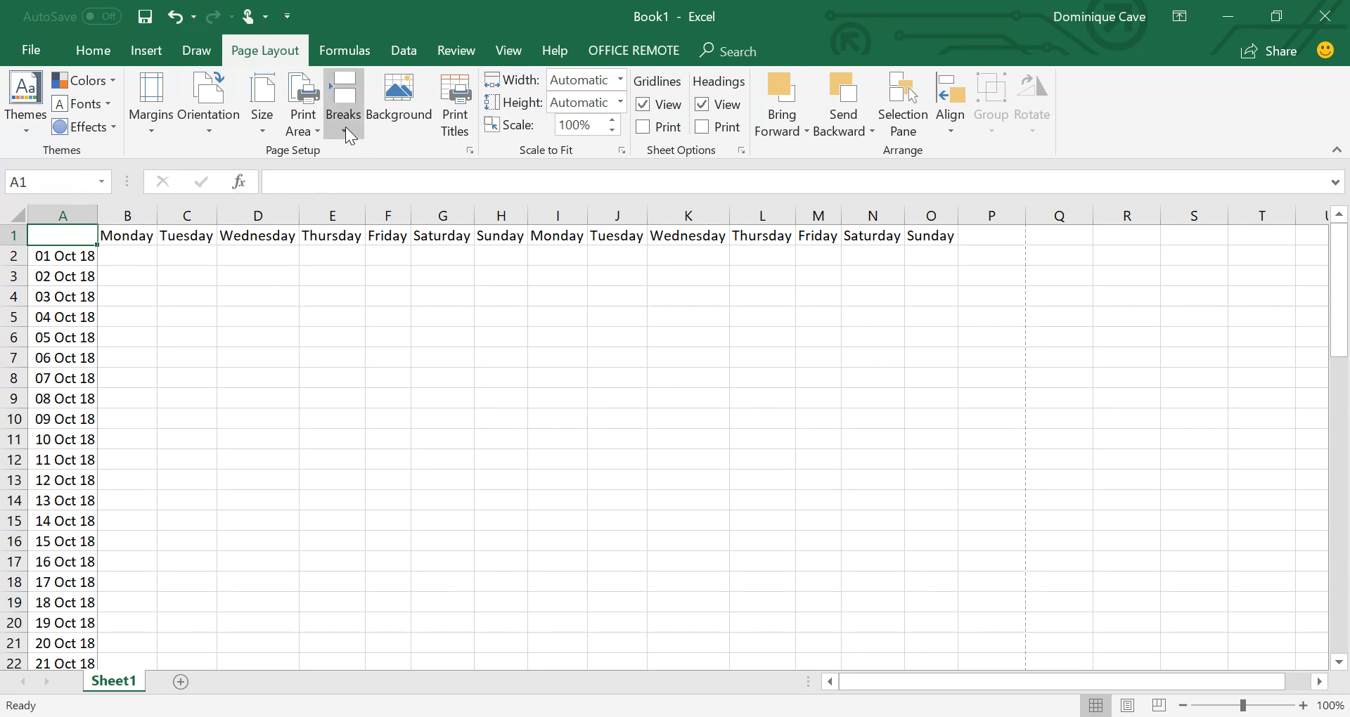
# - Insert a page break above row 32, which holds the date 31 Oct 18
pyautogui.scroll(-6, 170, 506)
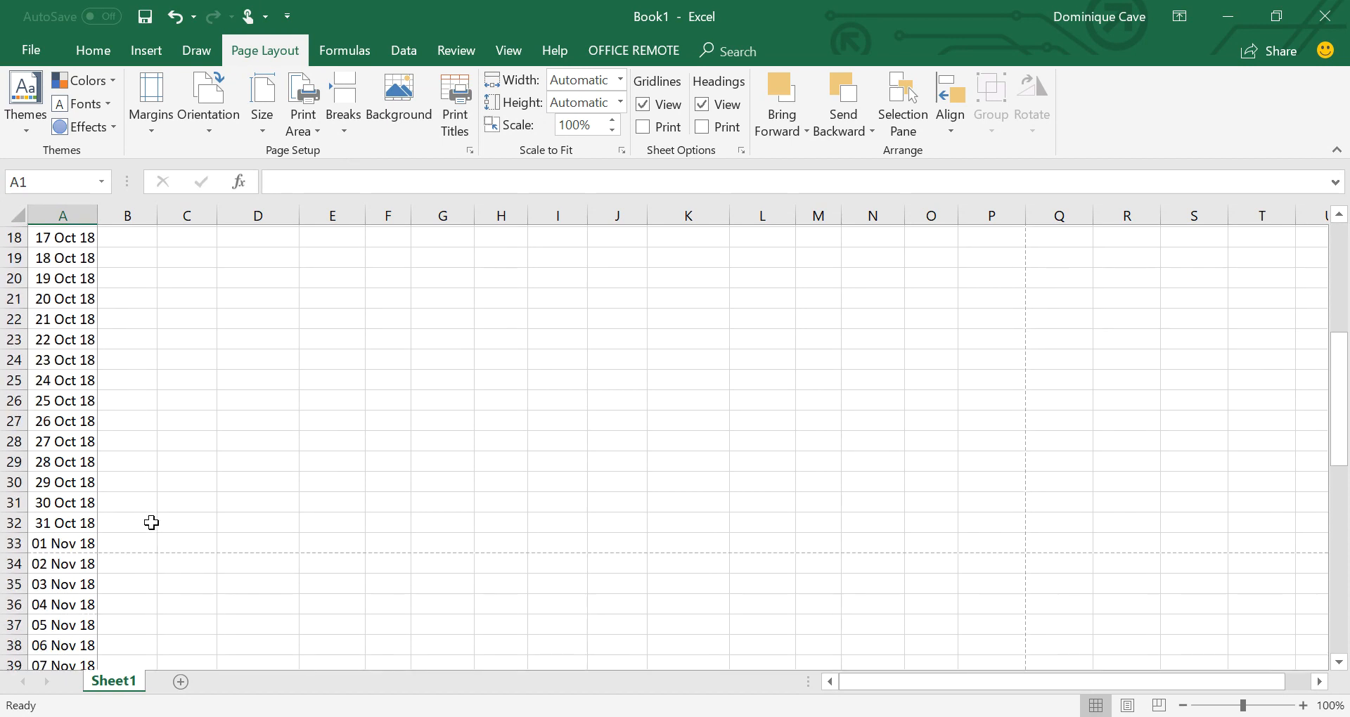
pyautogui.click(54, 529)
pyautogui.click(75, 509)
pyautogui.click(54, 529)
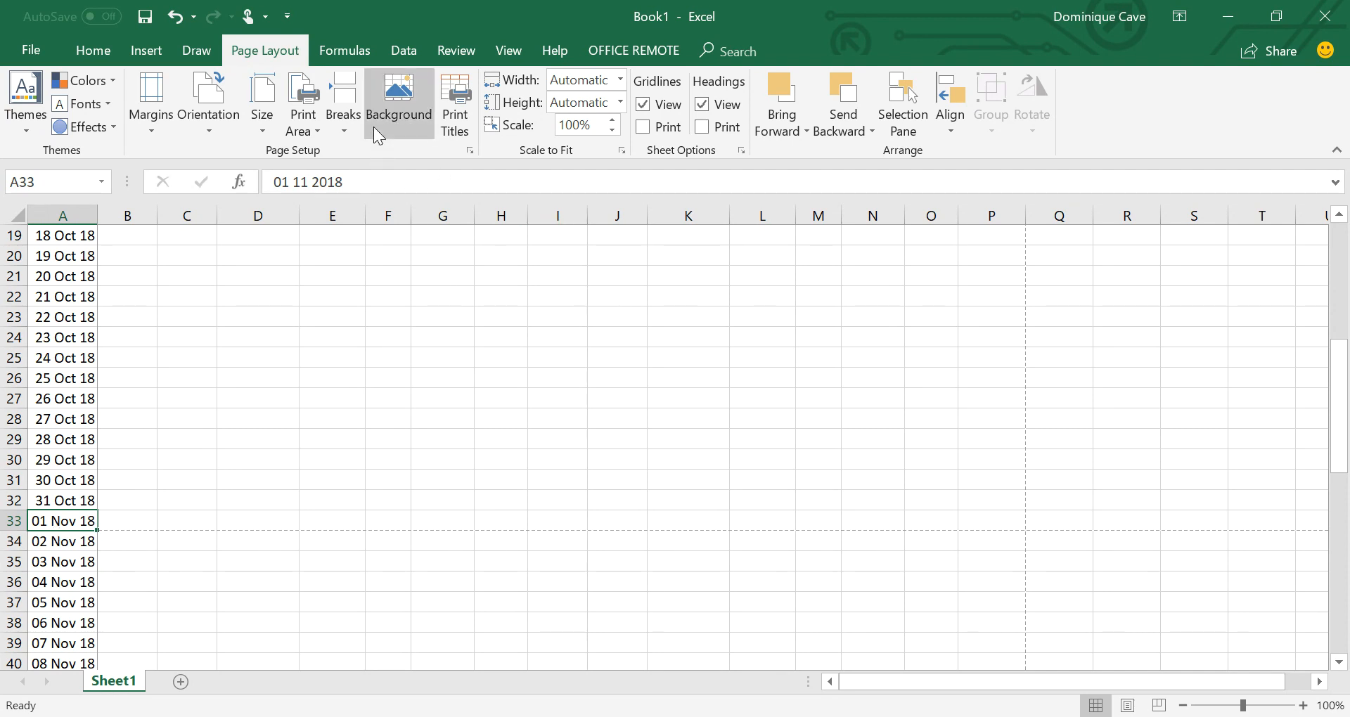
pyautogui.click(53, 500)
pyautogui.click(342, 132)
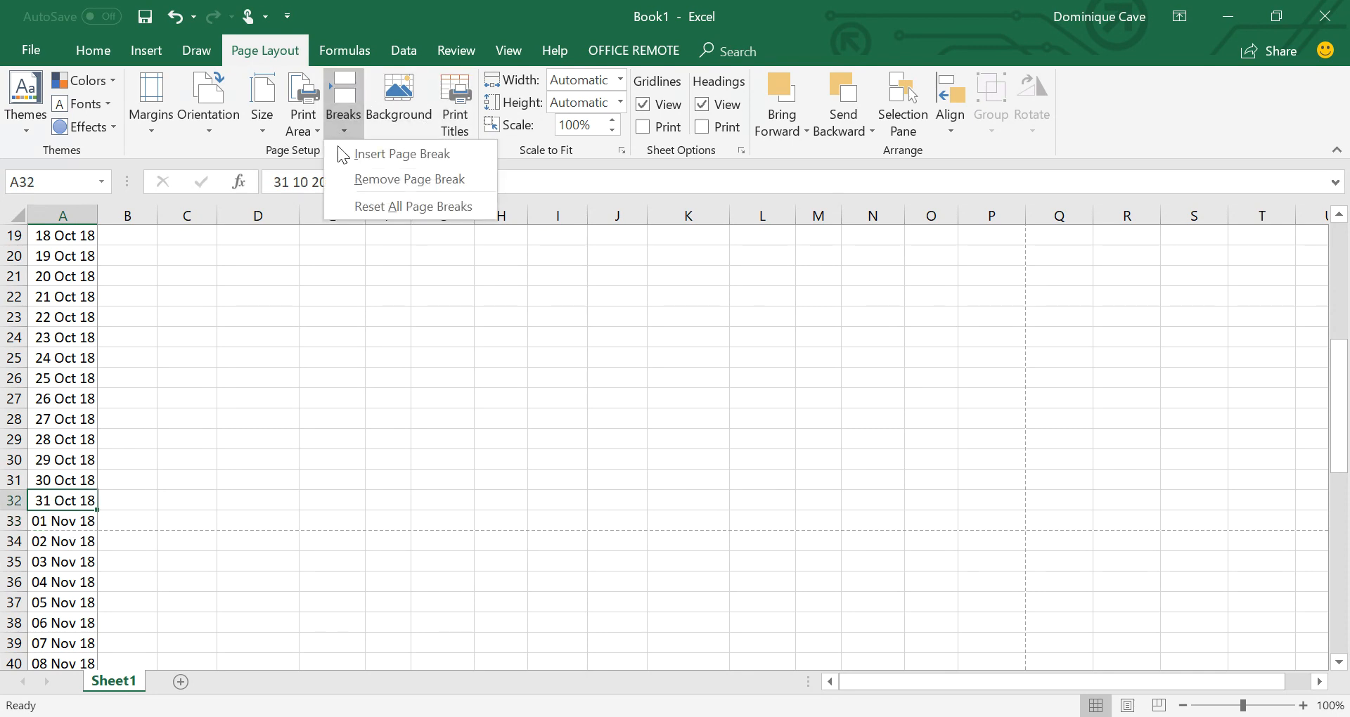
pyautogui.click(337, 154)
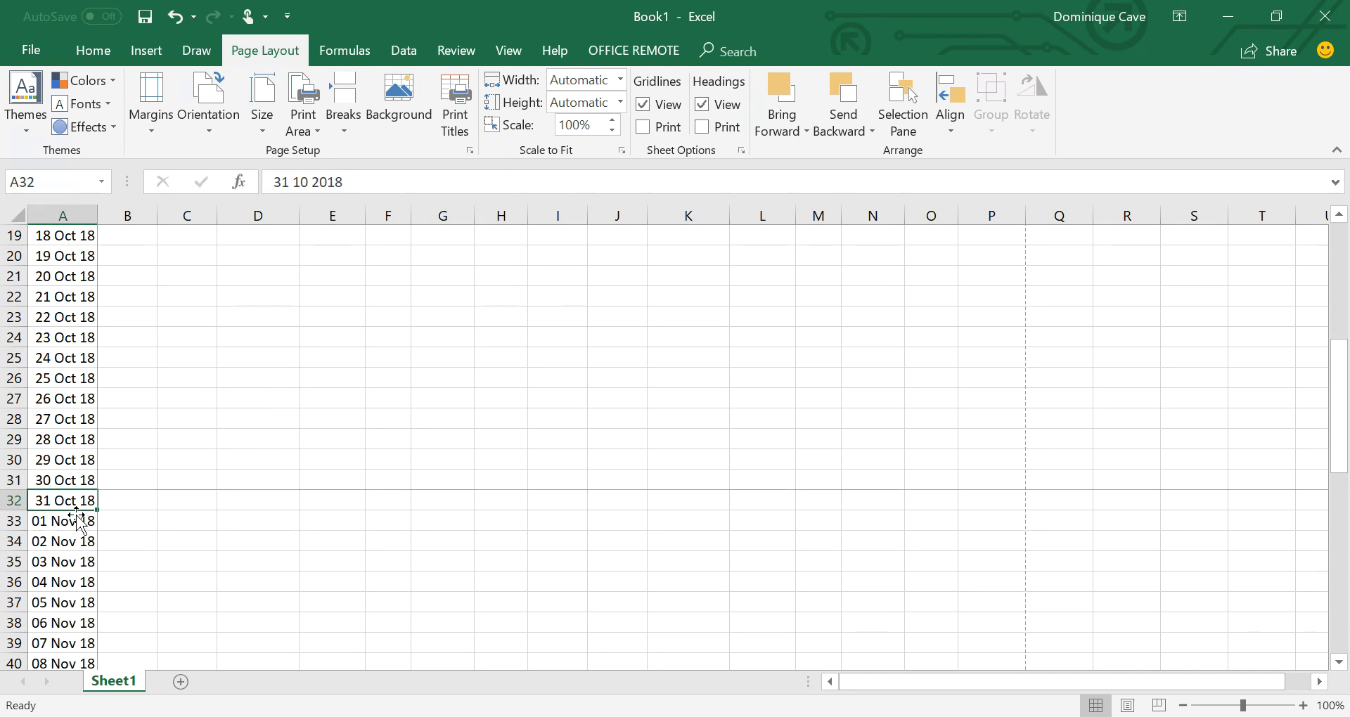
# - Remove the page break above row 32 and insert one above row 33, which holds the date 01 Nov 18
pyautogui.click(336, 139)
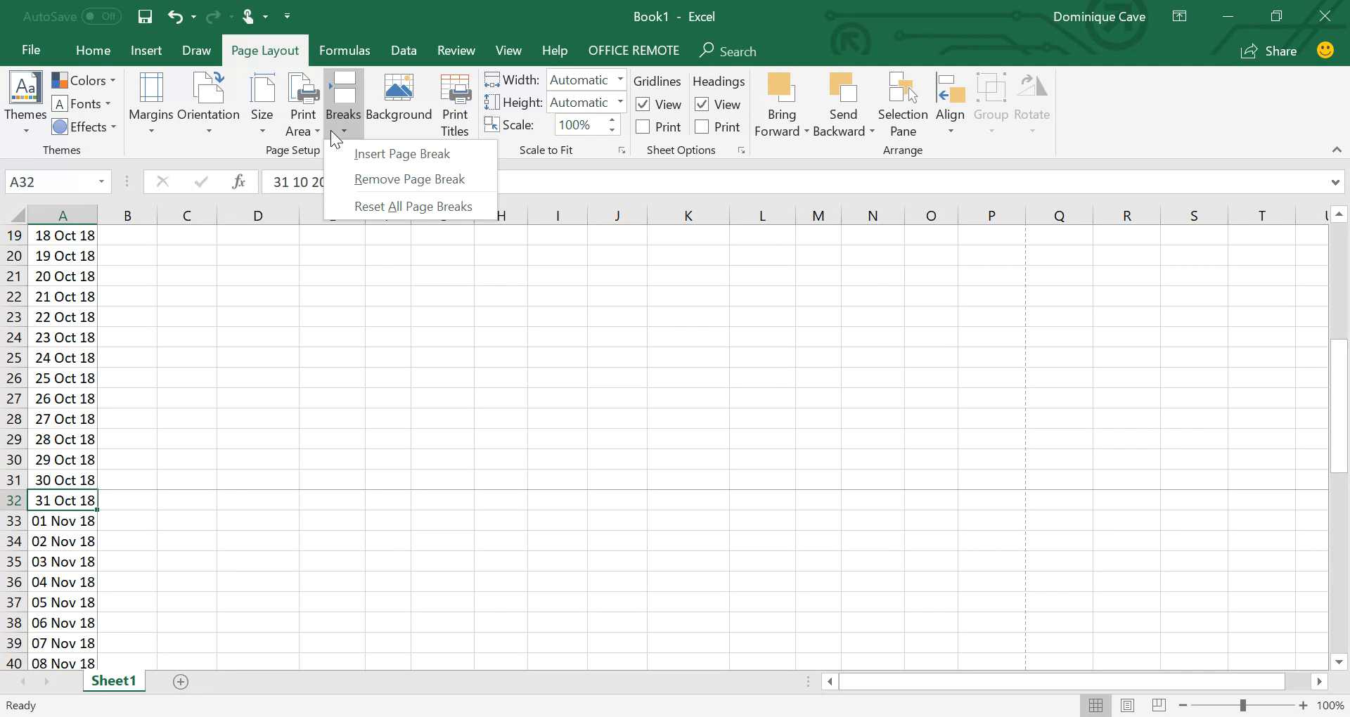
pyautogui.click(353, 179)
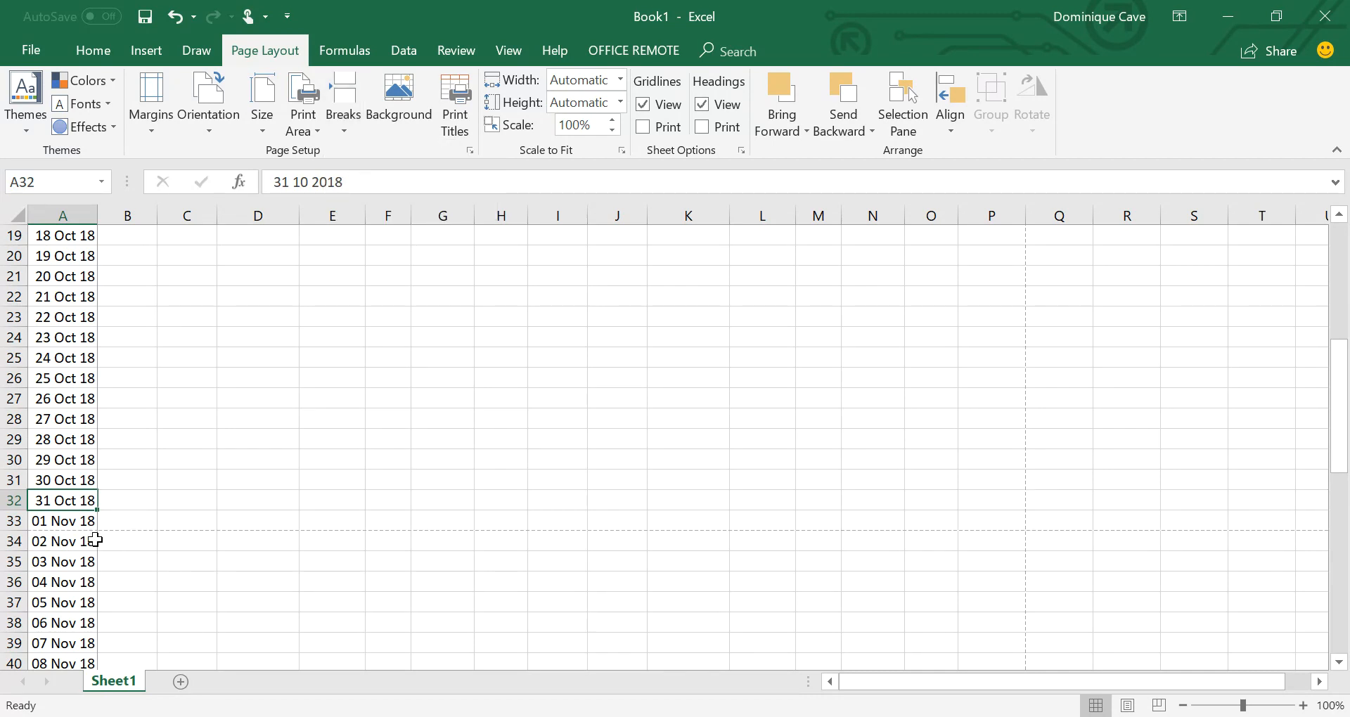
pyautogui.click(76, 526)
pyautogui.click(340, 126)
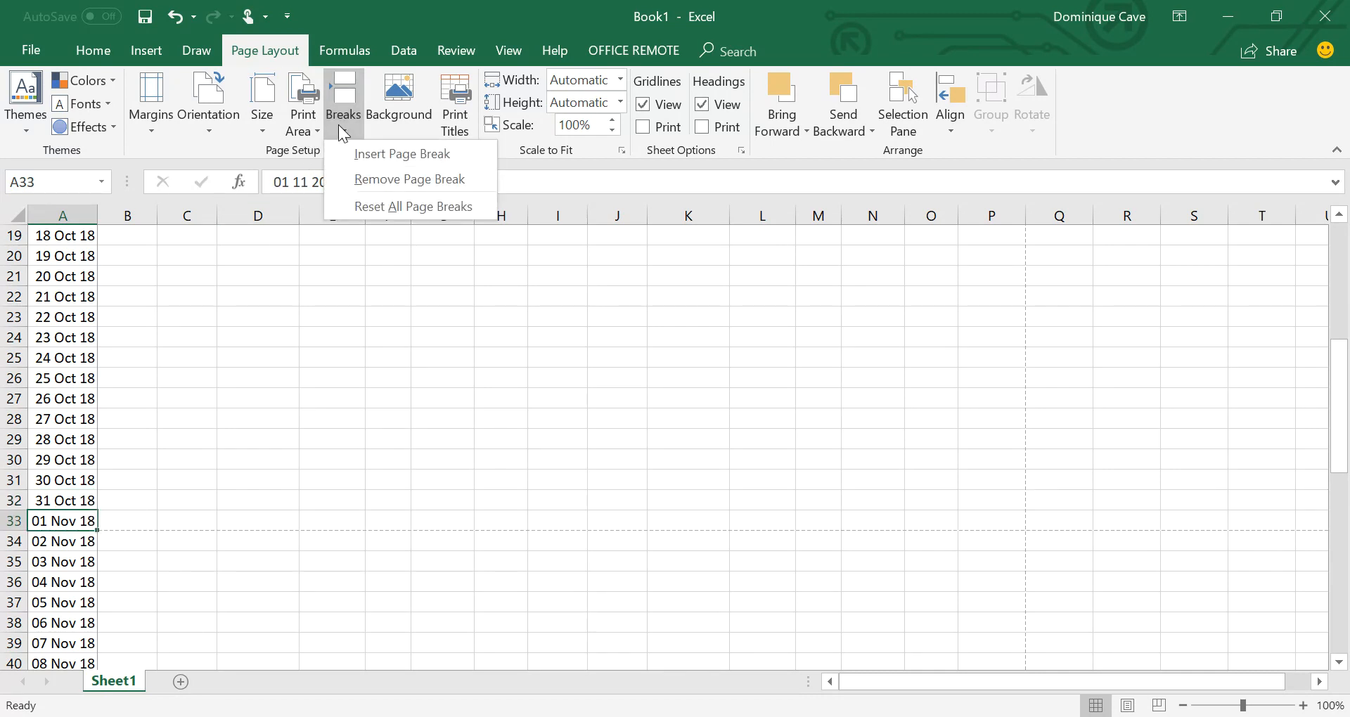
pyautogui.click(363, 160)
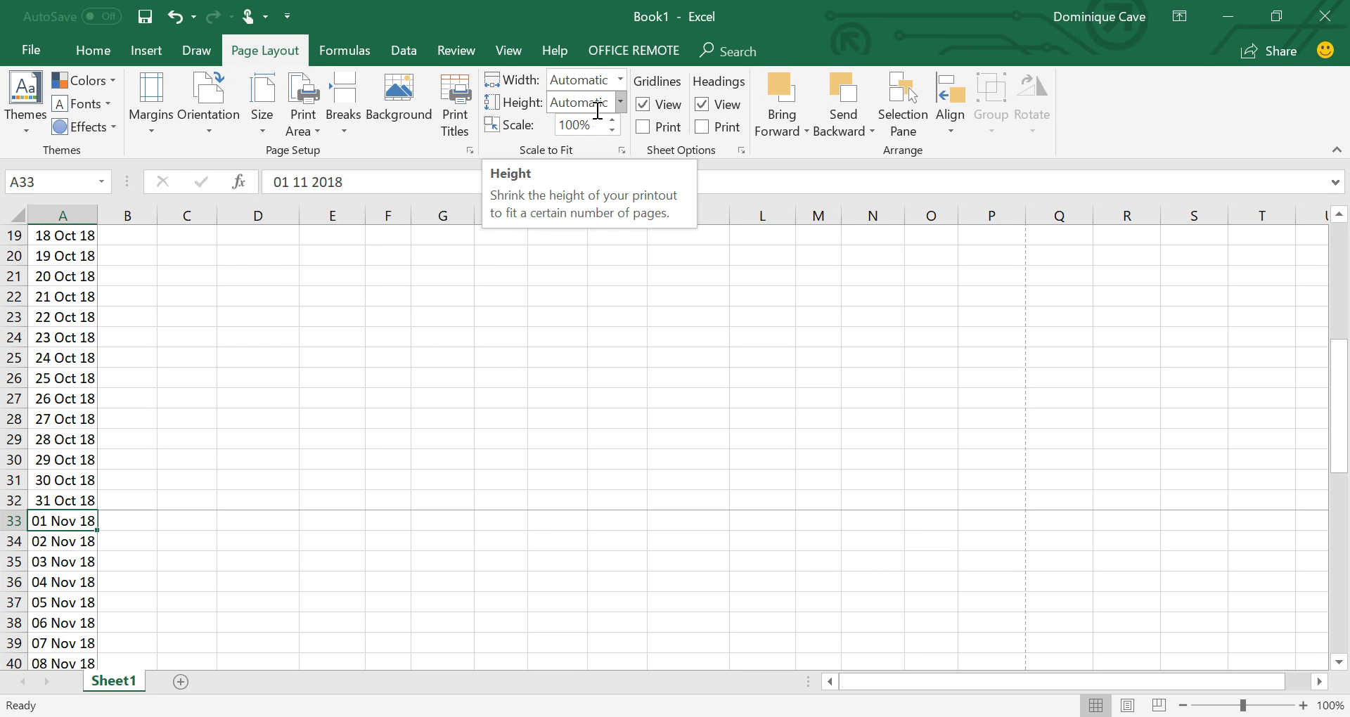
# - Scale the printout to fit 1 page in width and 1 page in height
pyautogui.click(620, 82)
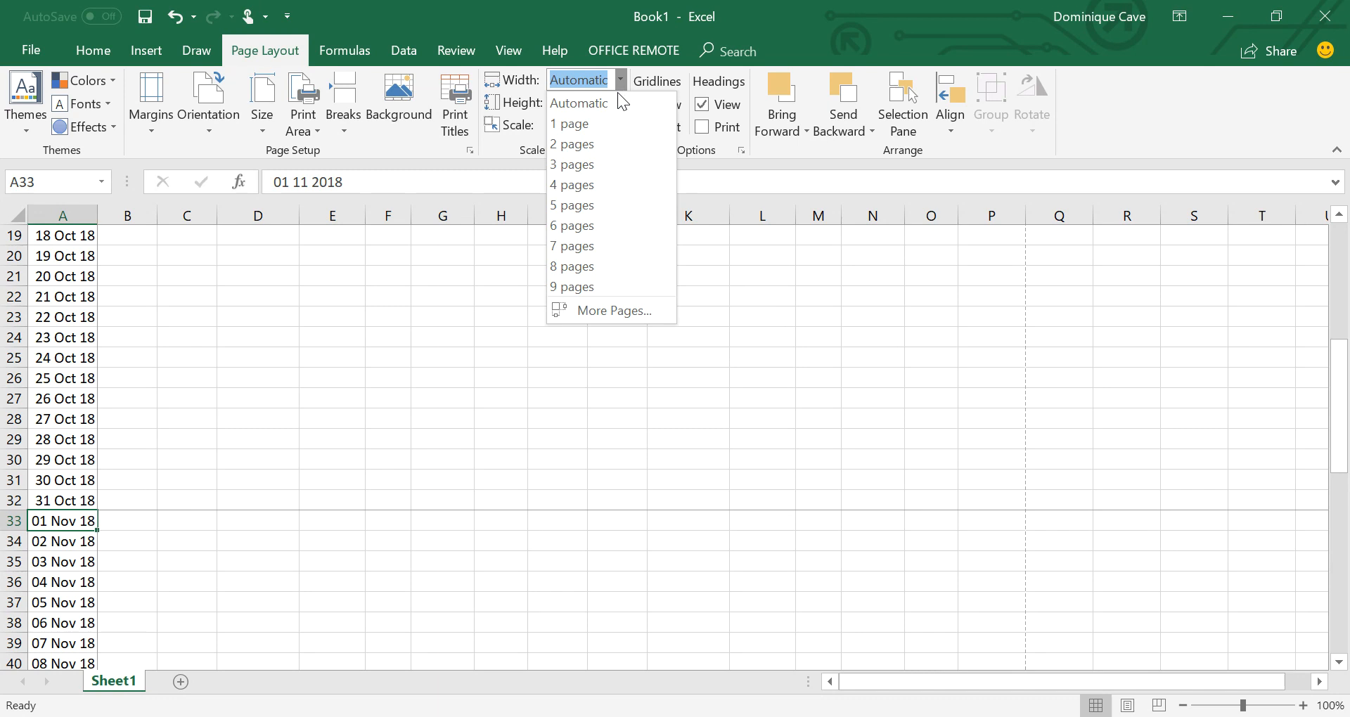
pyautogui.click(556, 129)
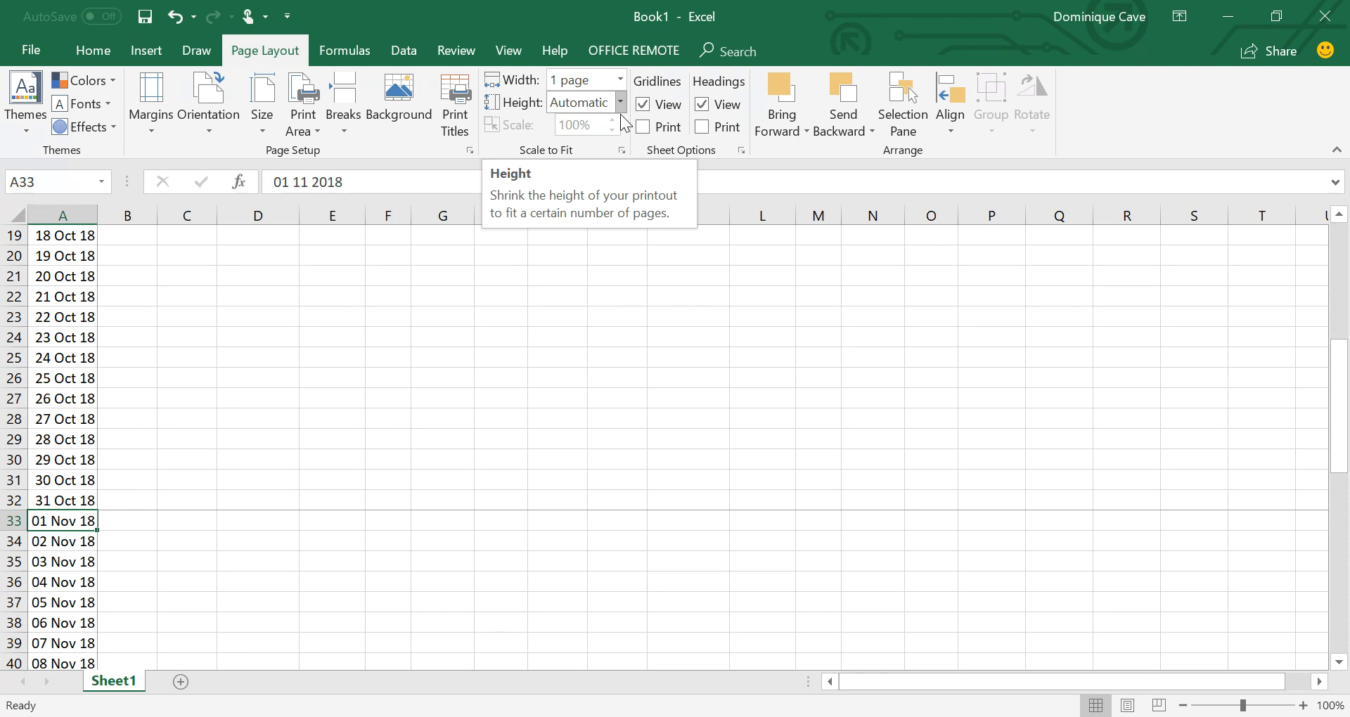
pyautogui.click(620, 111)
pyautogui.press('Down')
pyautogui.press('Down')
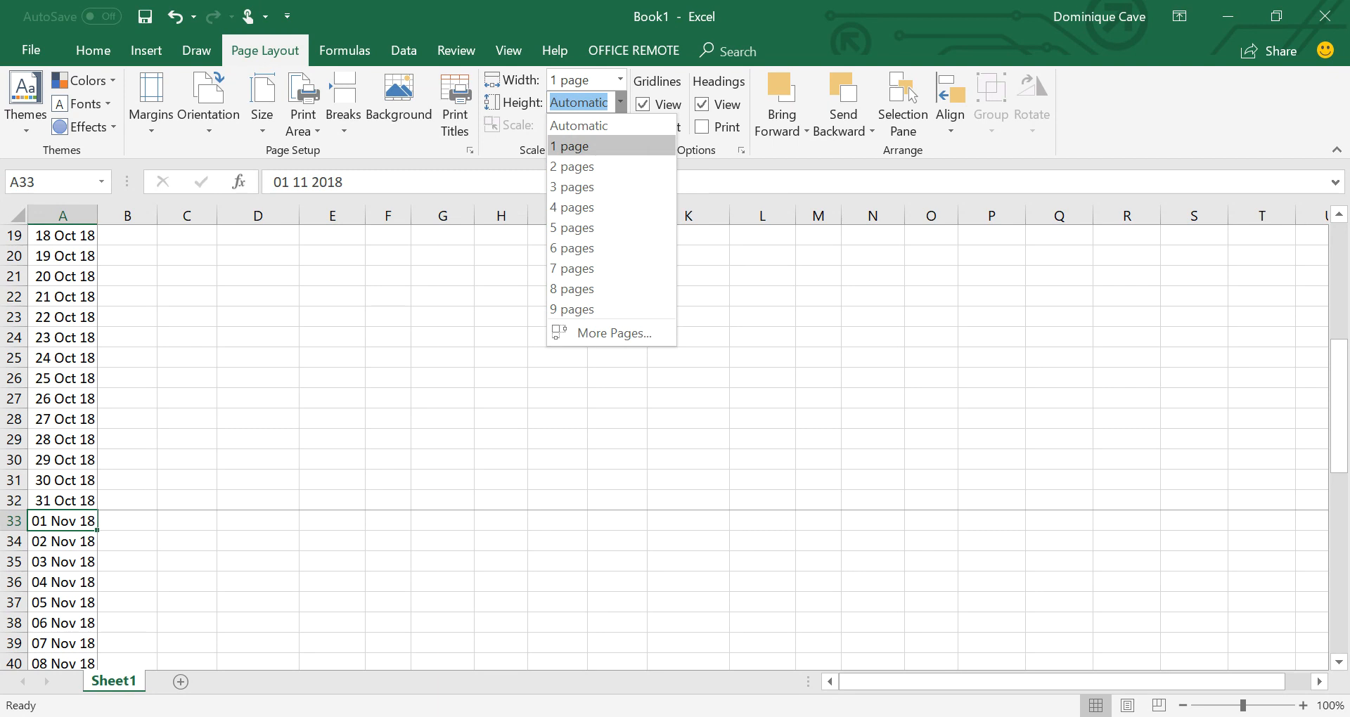
pyautogui.click(589, 150)
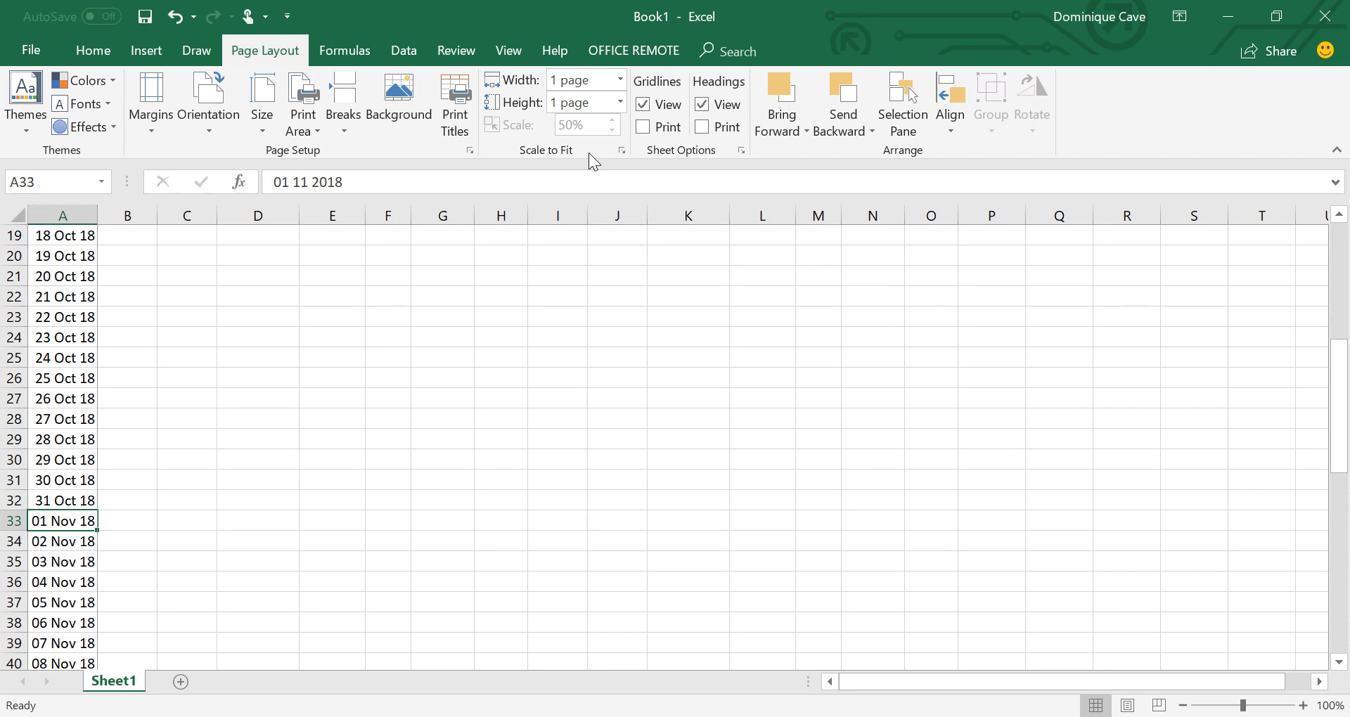
# - Switch to Page Layout view and zoom out to 47% to check how the dates are divided over the pages
pyautogui.click(530, 51)
pyautogui.click(129, 136)
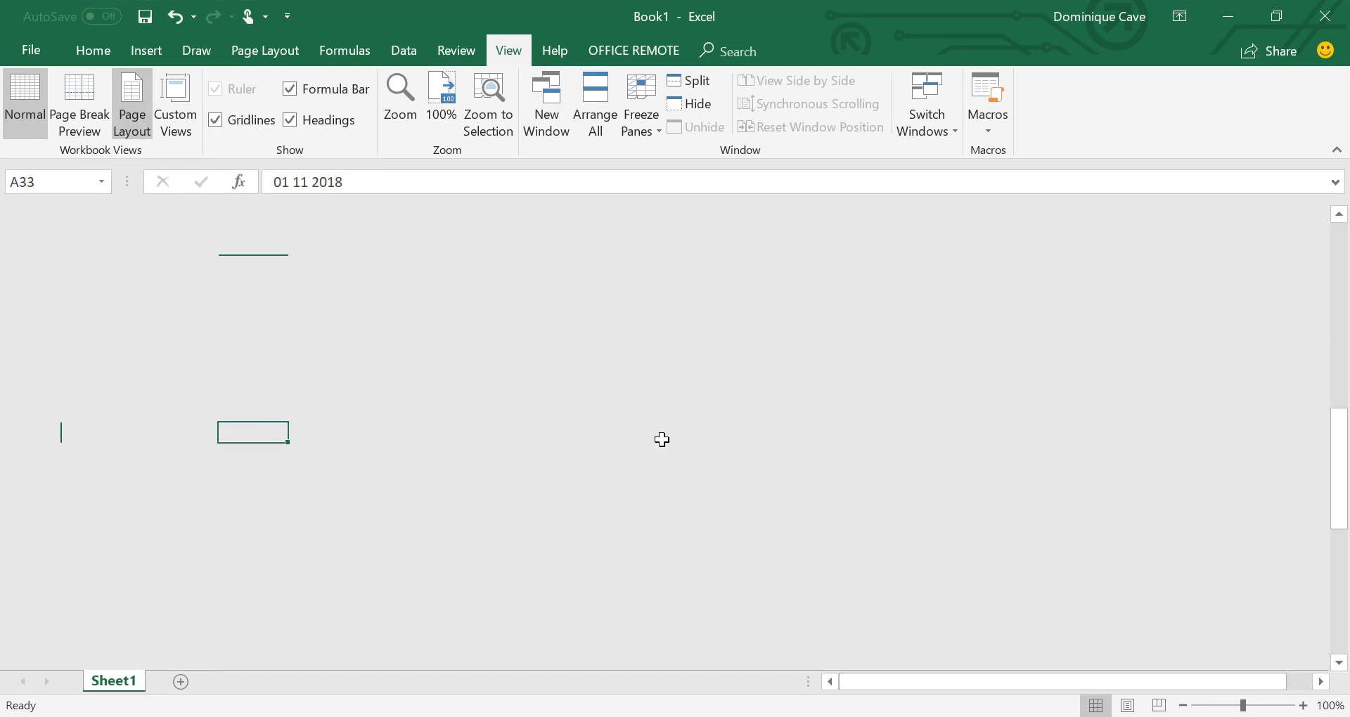
pyautogui.scroll(-3, 395, 417)
pyautogui.scroll(-11, 395, 418)
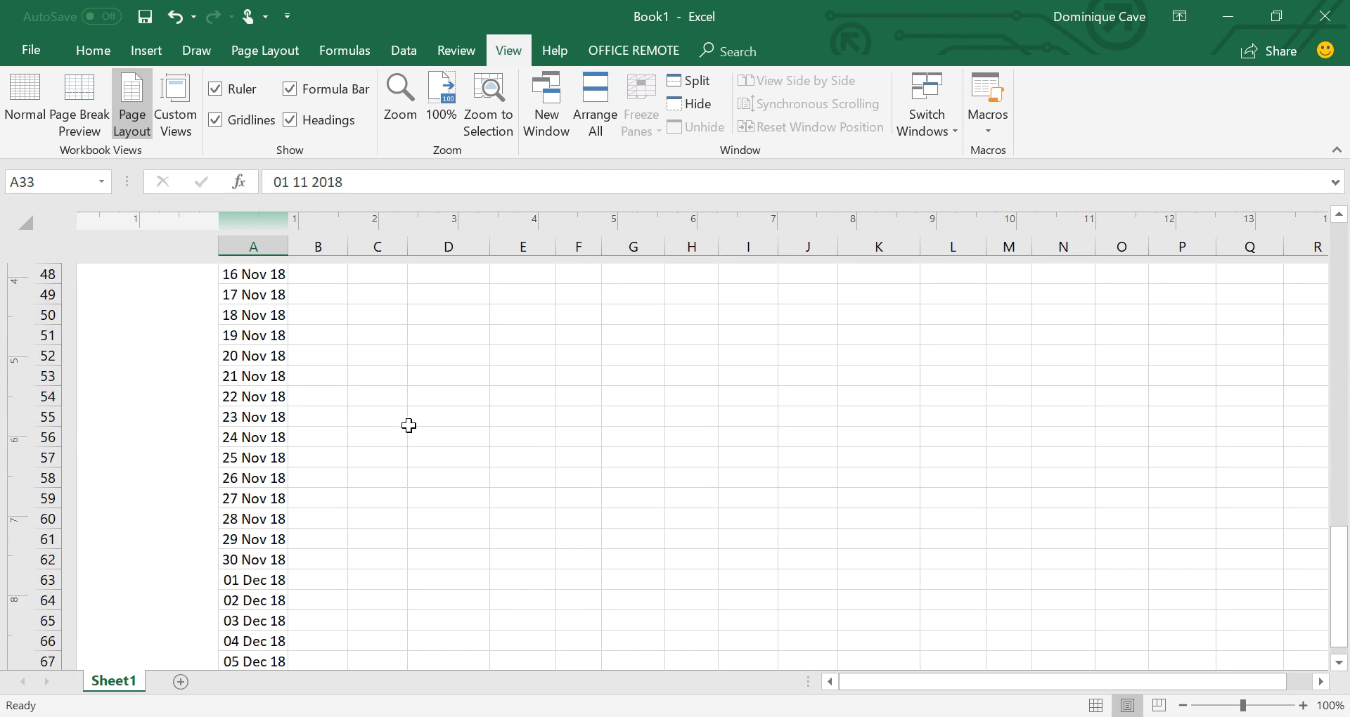
pyautogui.scroll(2, 408, 425)
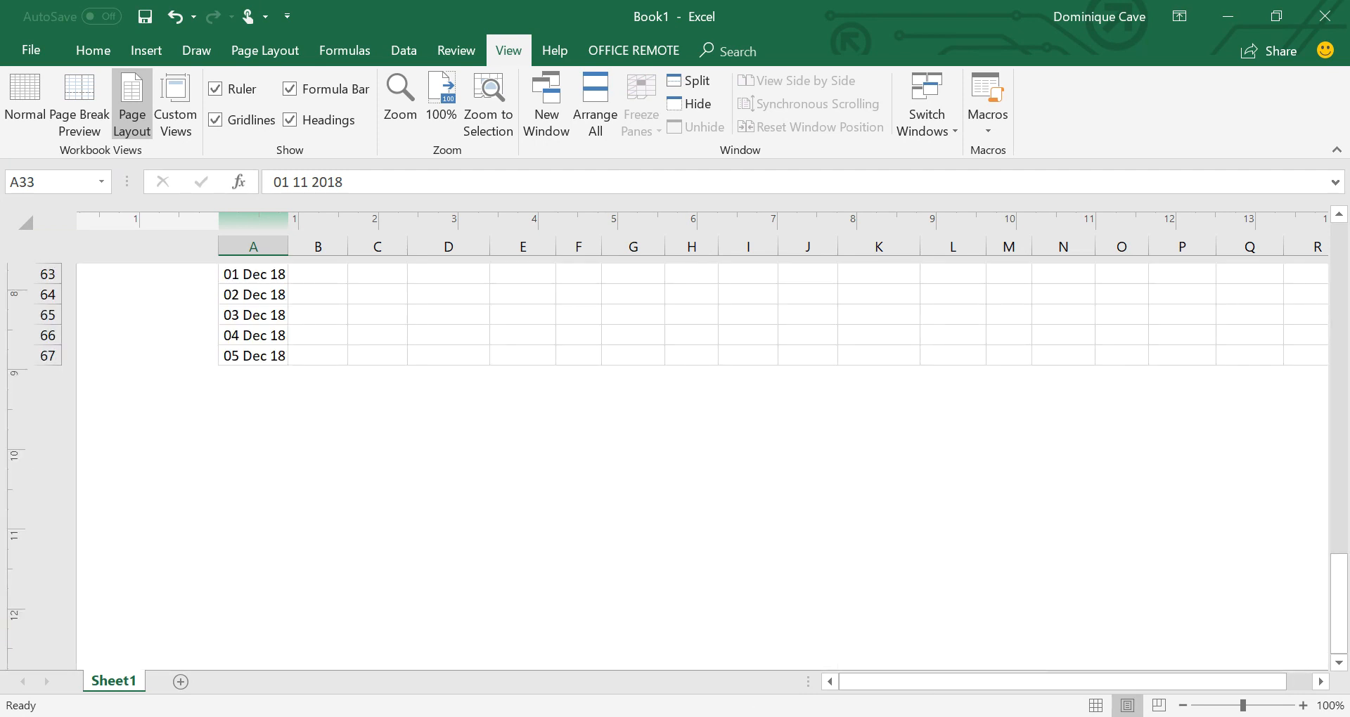
pyautogui.click(1219, 709)
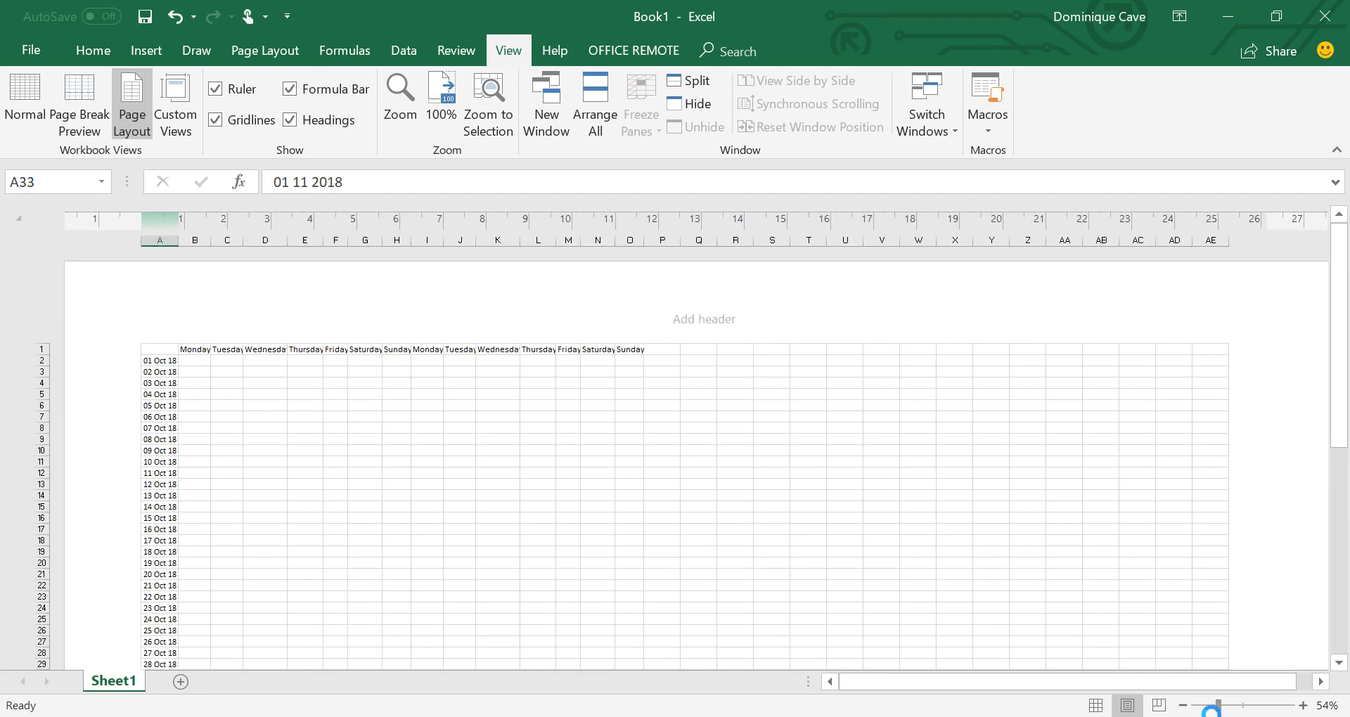
pyautogui.click(1214, 713)
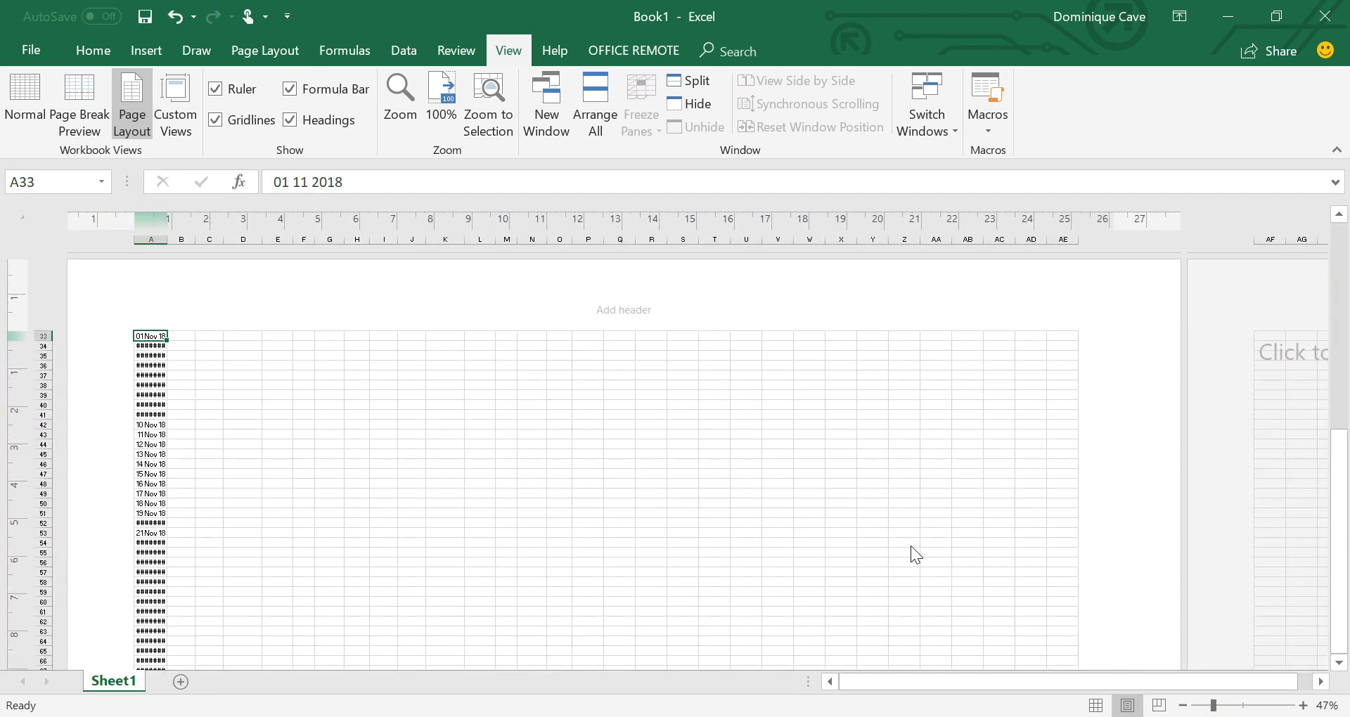
pyautogui.scroll(-4, 911, 547)
pyautogui.scroll(6, 909, 545)
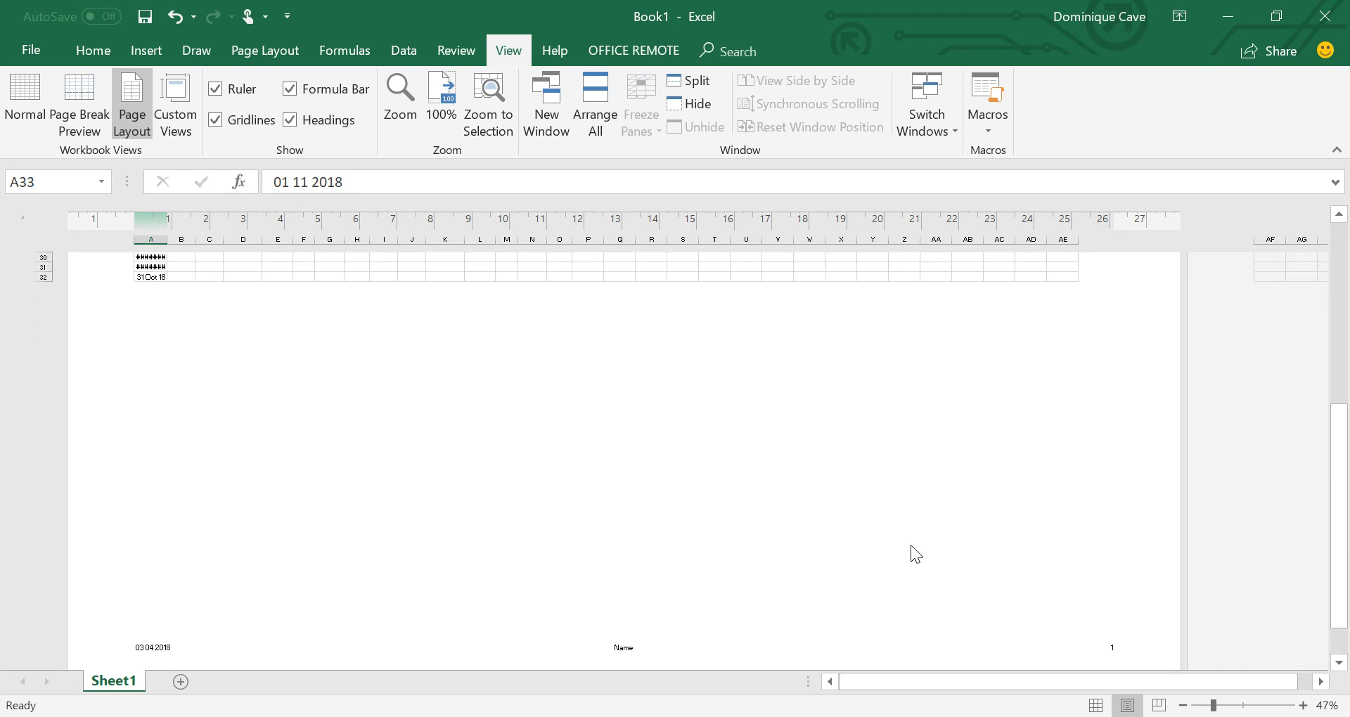
pyautogui.moveTo(1339, 516); pyautogui.dragTo(1347, 254)
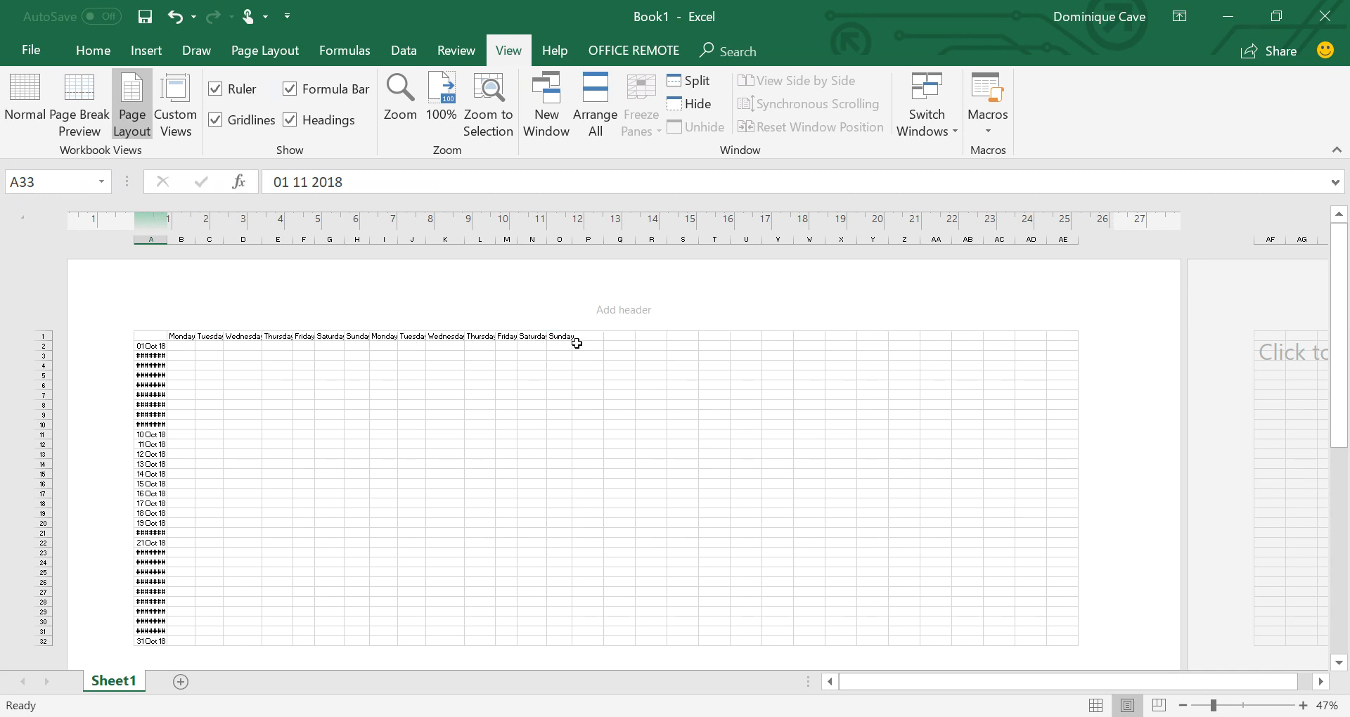
pyautogui.scroll(-3, 514, 538)
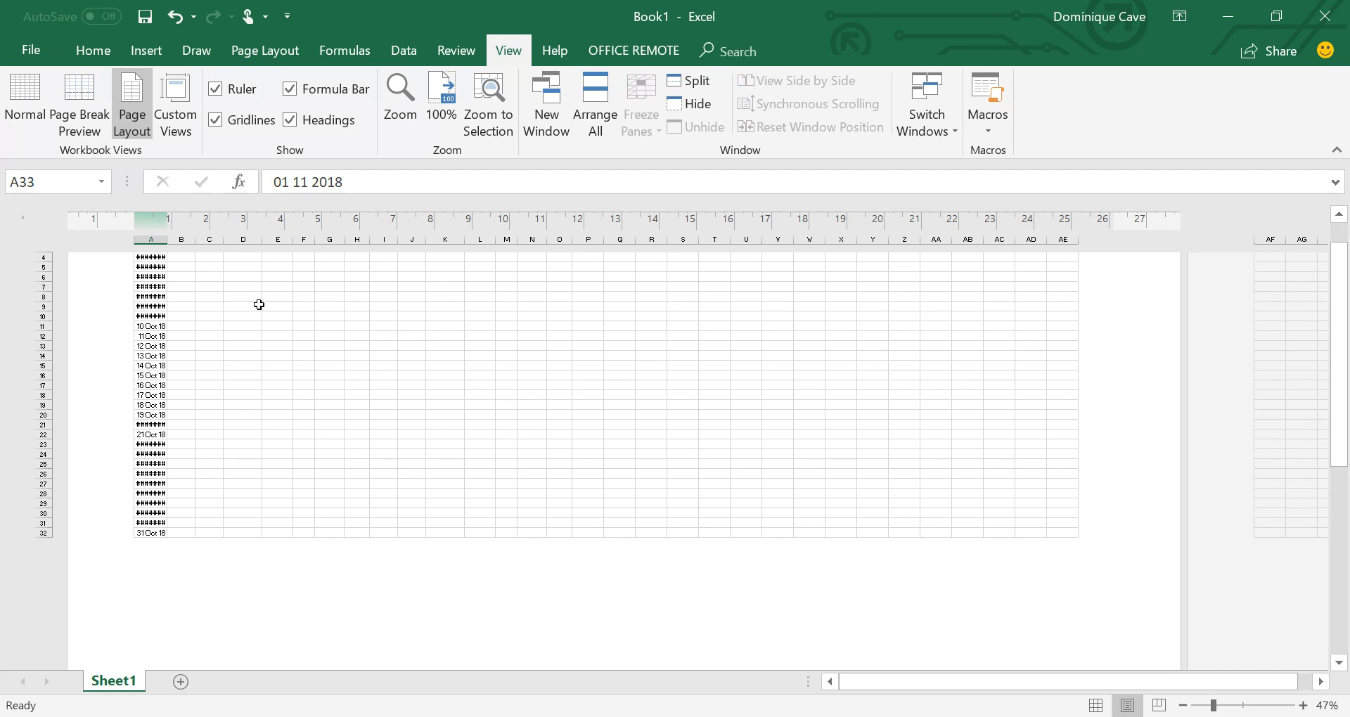
# - Set the printout's height scaling back to Automatic and check the pages from first to last
pyautogui.click(277, 66)
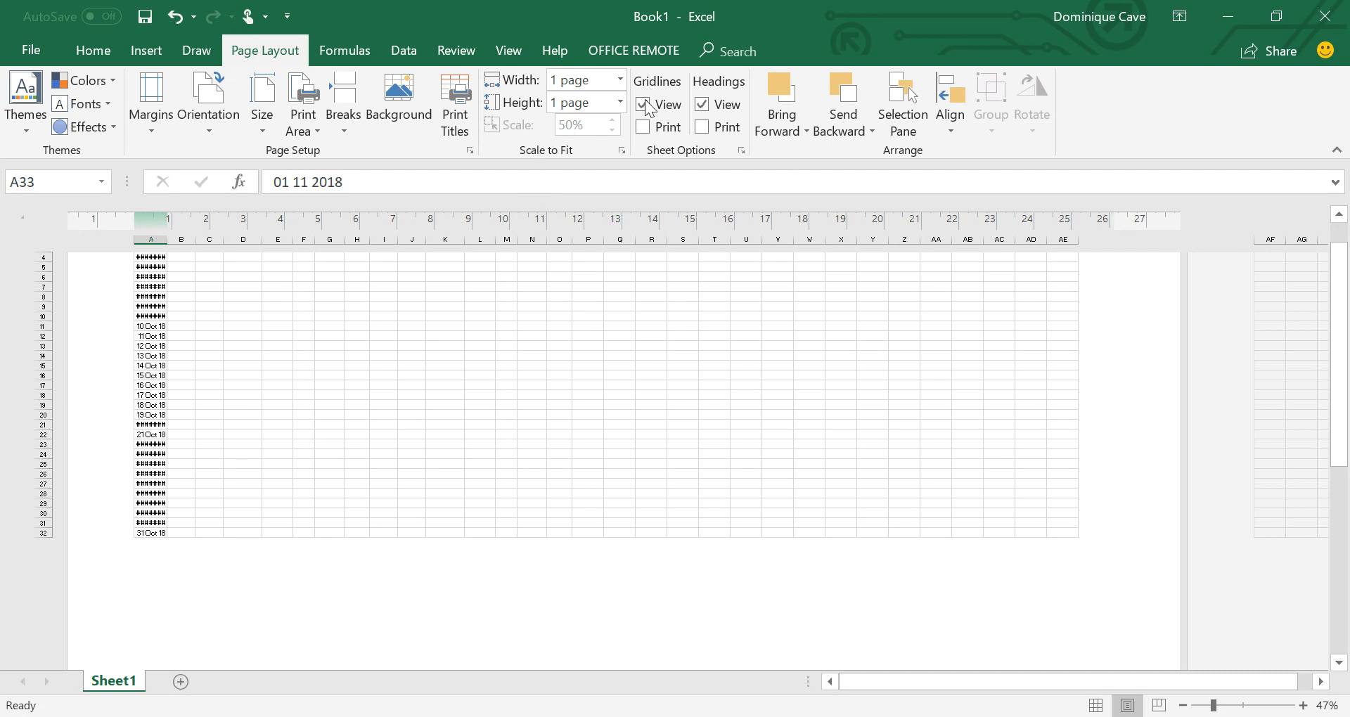
pyautogui.click(620, 107)
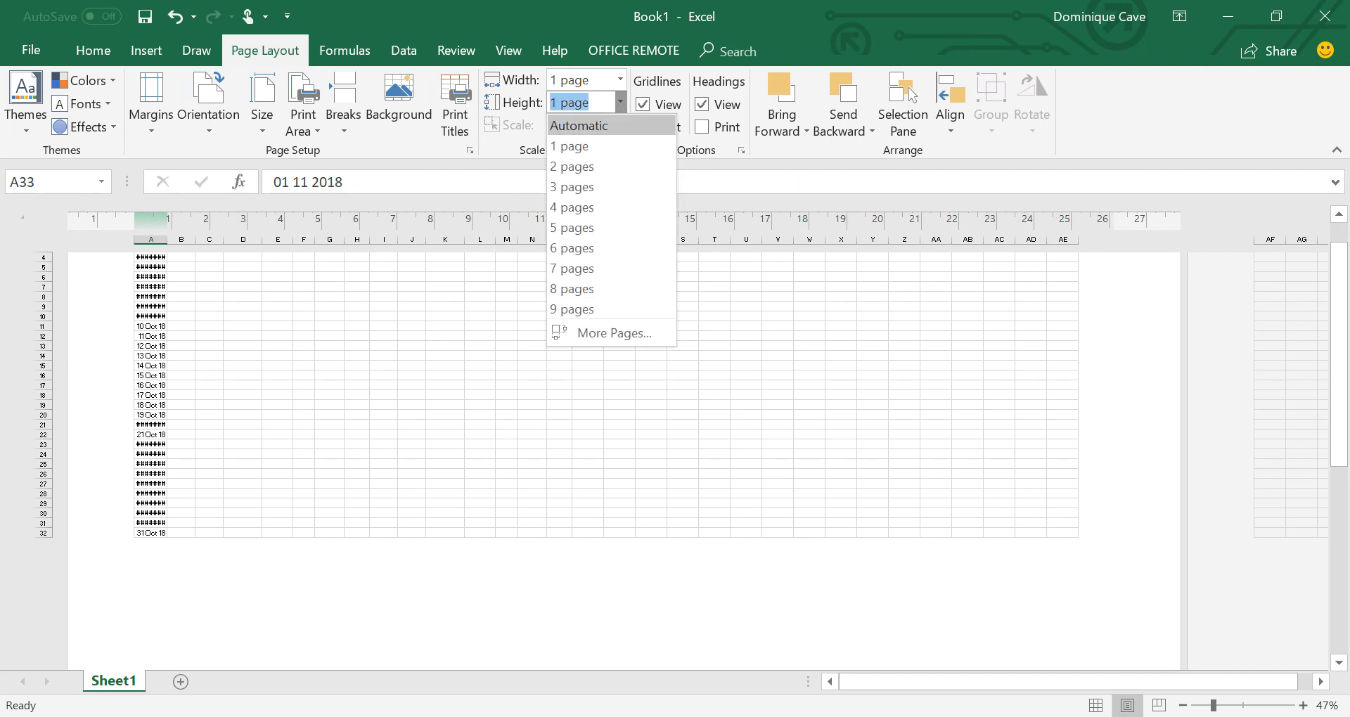
pyautogui.click(614, 128)
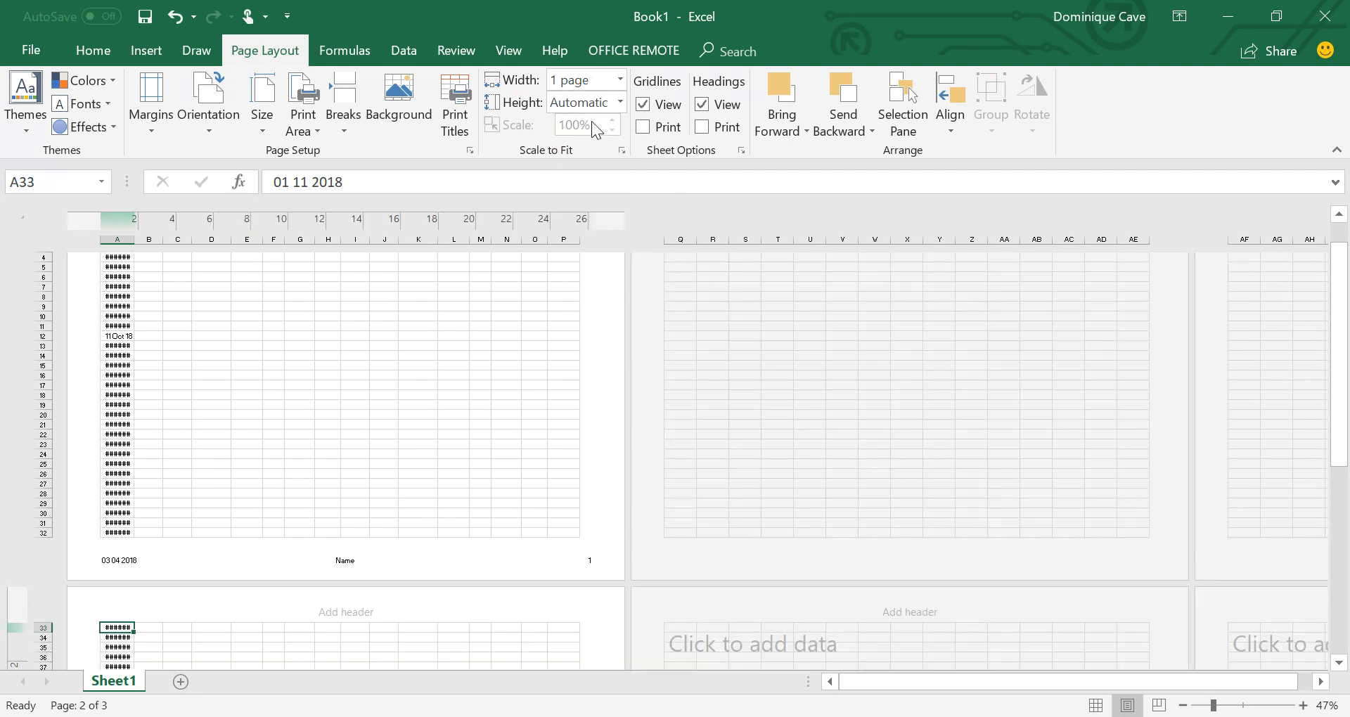
pyautogui.scroll(3, 516, 445)
pyautogui.scroll(-3, 516, 445)
pyautogui.scroll(3, 516, 445)
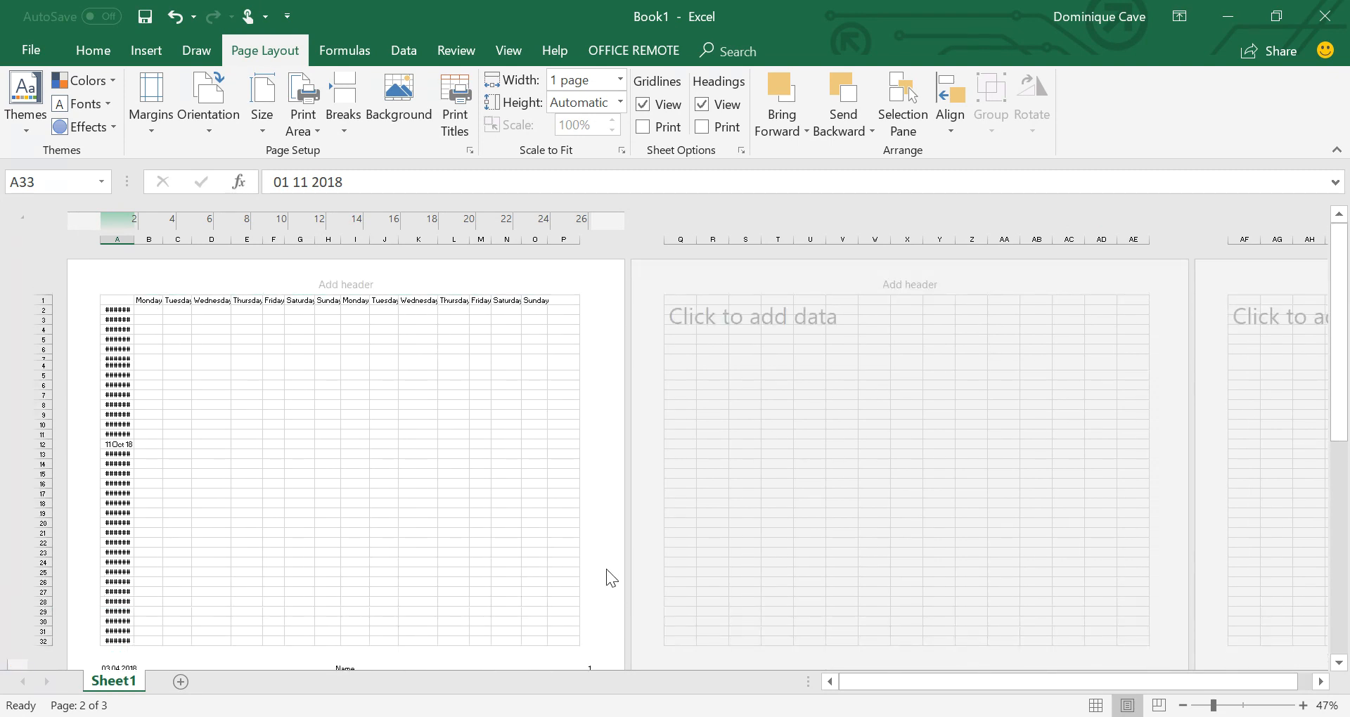
pyautogui.scroll(-8, 428, 594)
pyautogui.scroll(-10, 403, 594)
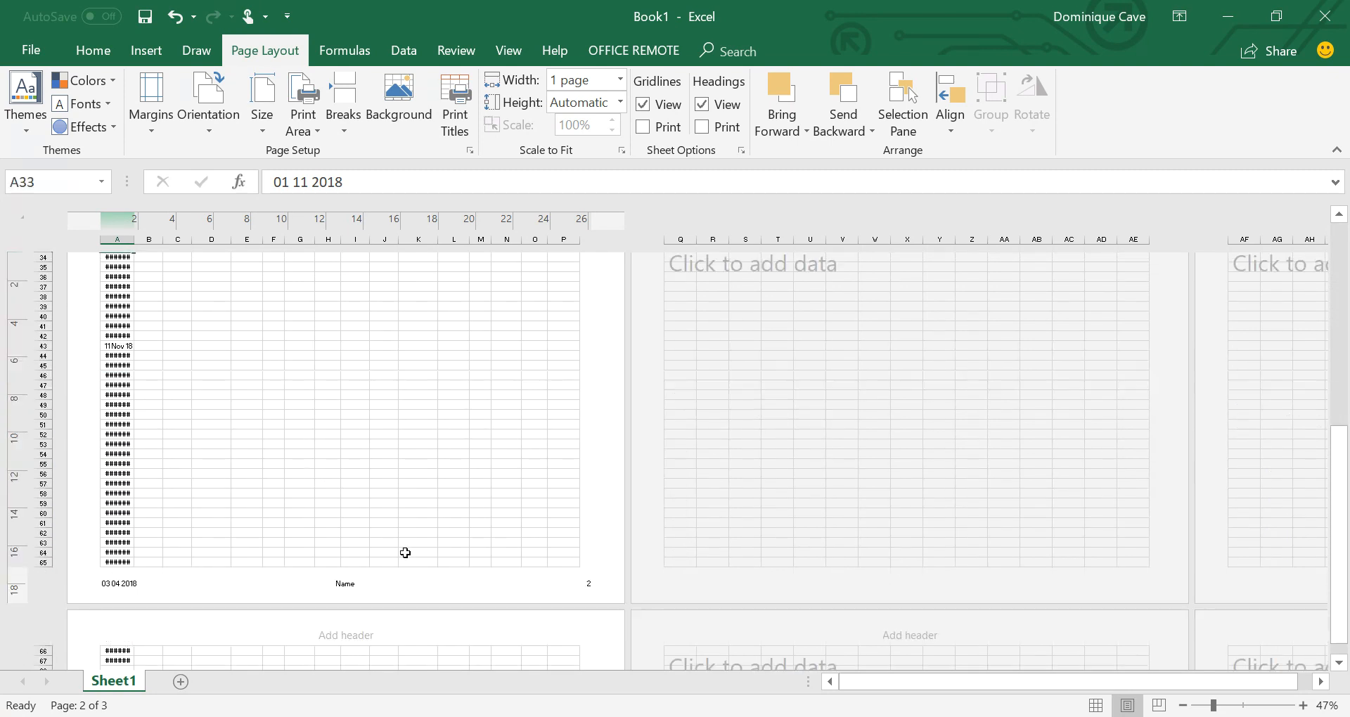
pyautogui.scroll(15, 416, 546)
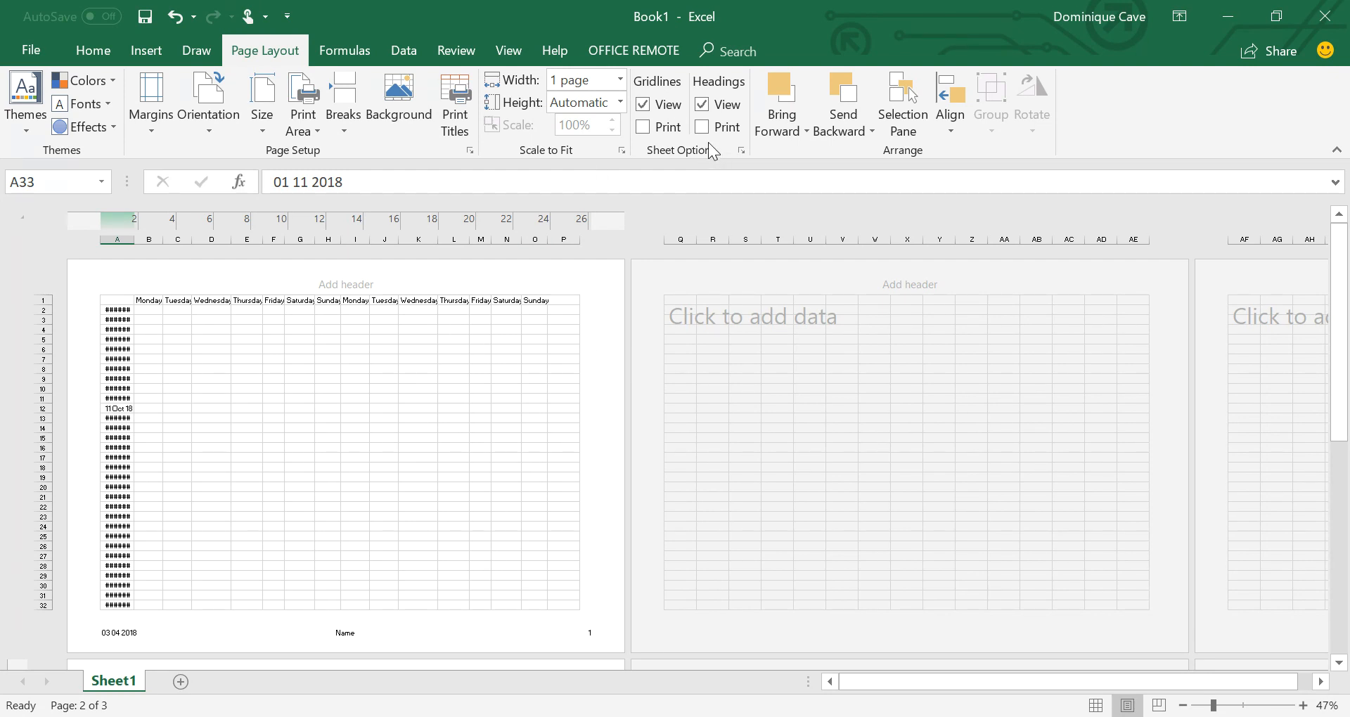
# - Enable printing of both gridlines and headings, keeping both visible on the sheet, and check the pages
pyautogui.click(658, 112)
pyautogui.click(654, 107)
pyautogui.click(643, 126)
pyautogui.click(703, 109)
pyautogui.click(701, 128)
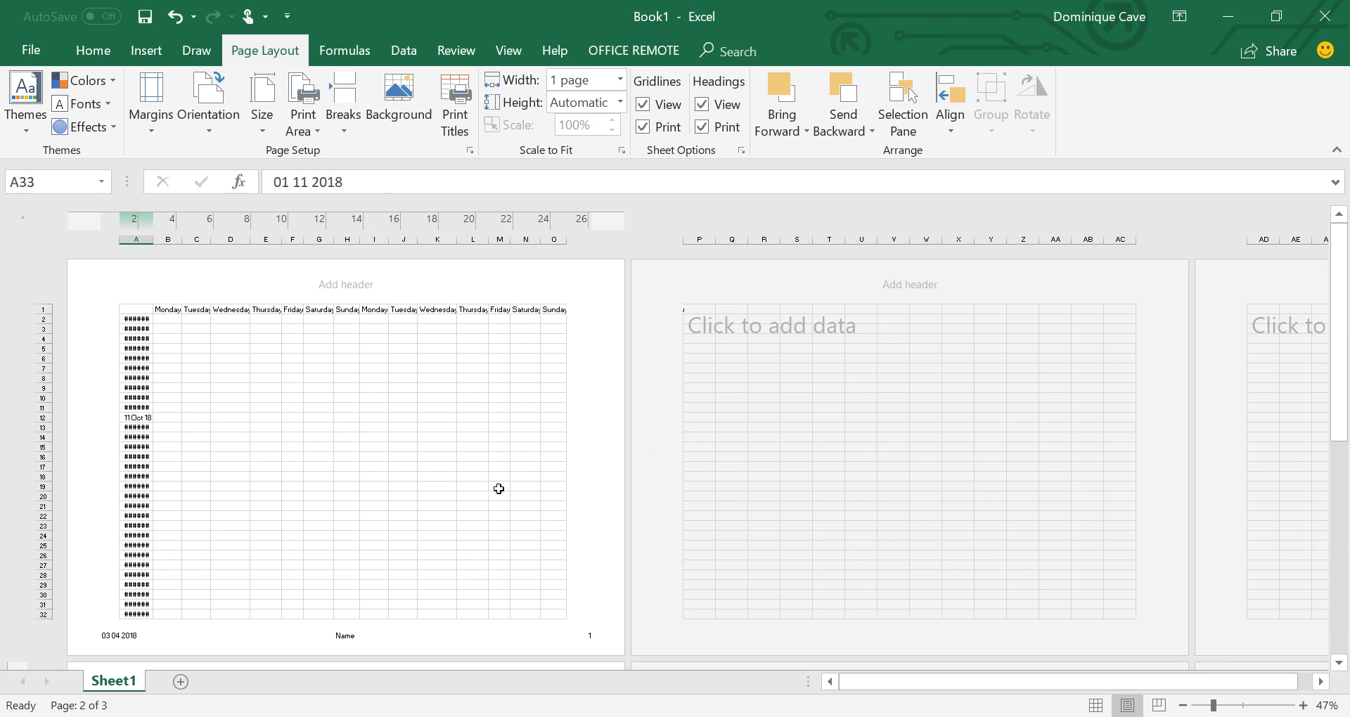
pyautogui.scroll(-3, 506, 547)
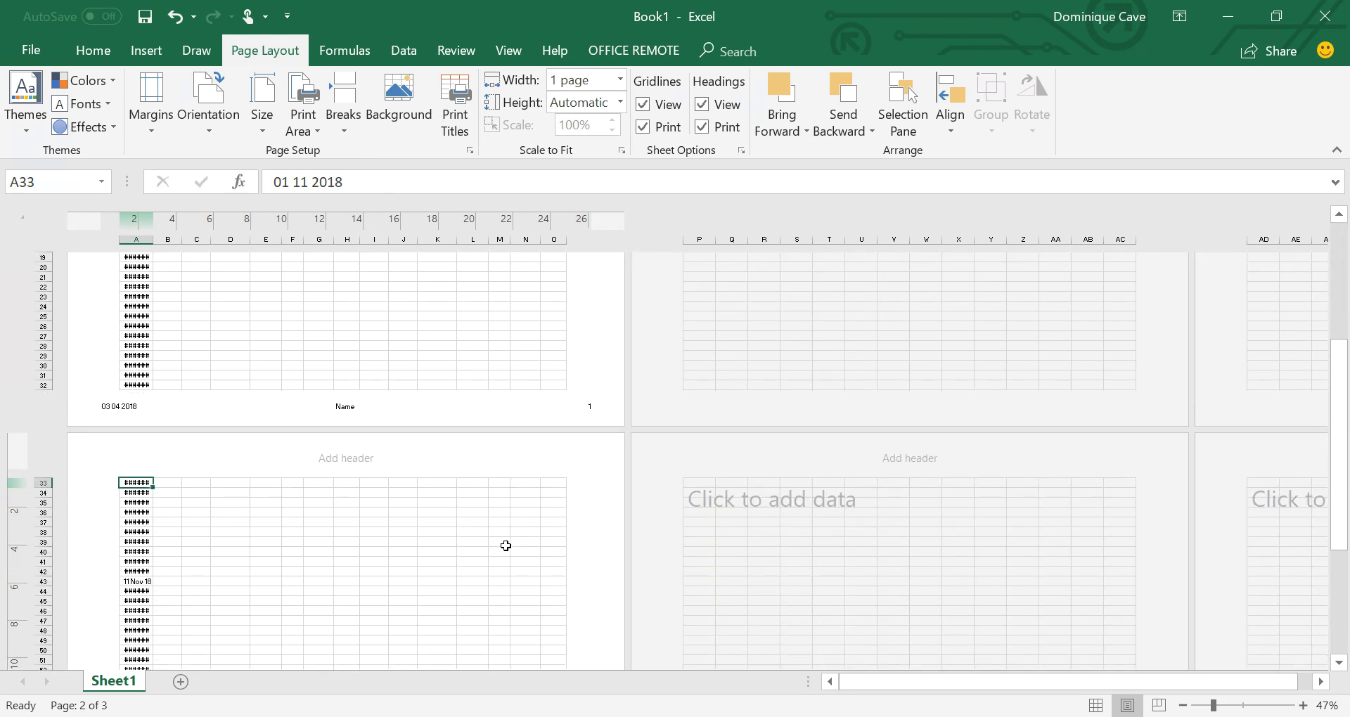
pyautogui.scroll(3, 506, 544)
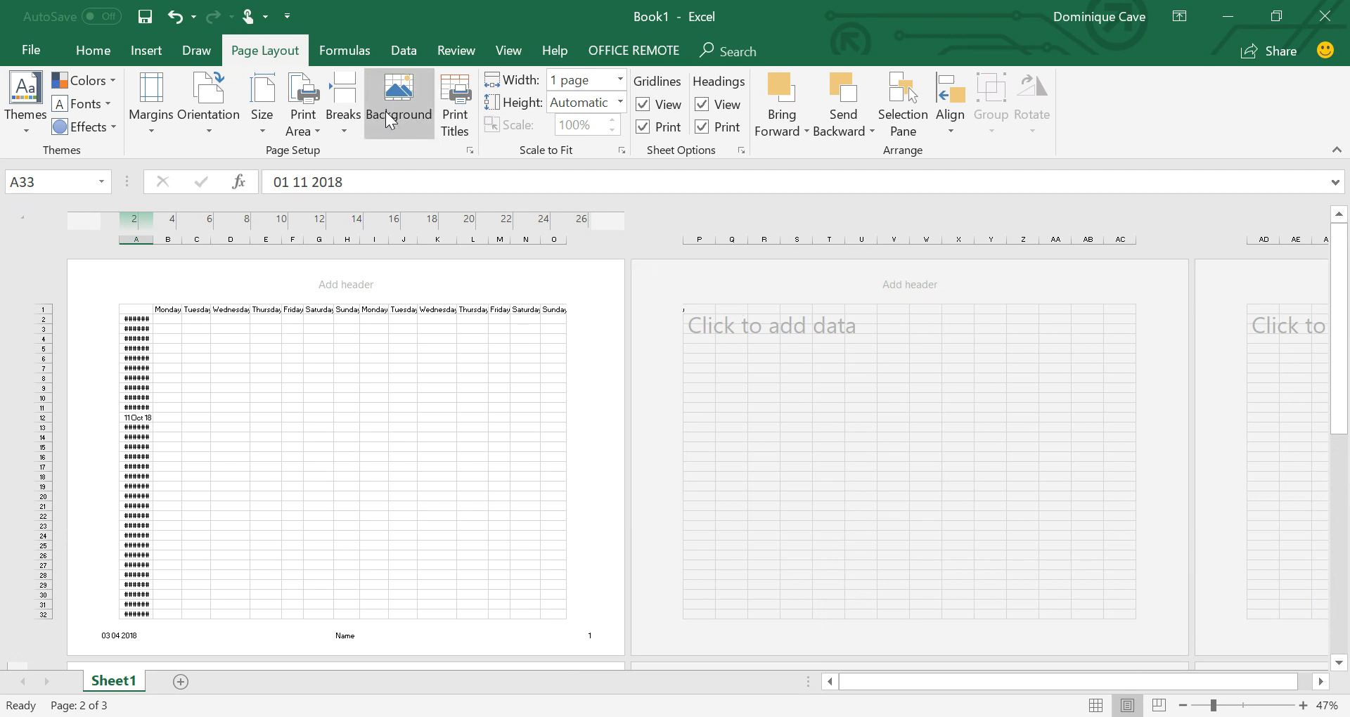
# - Return the sheet to Normal view at the first rows of the grid
pyautogui.click(357, 56)
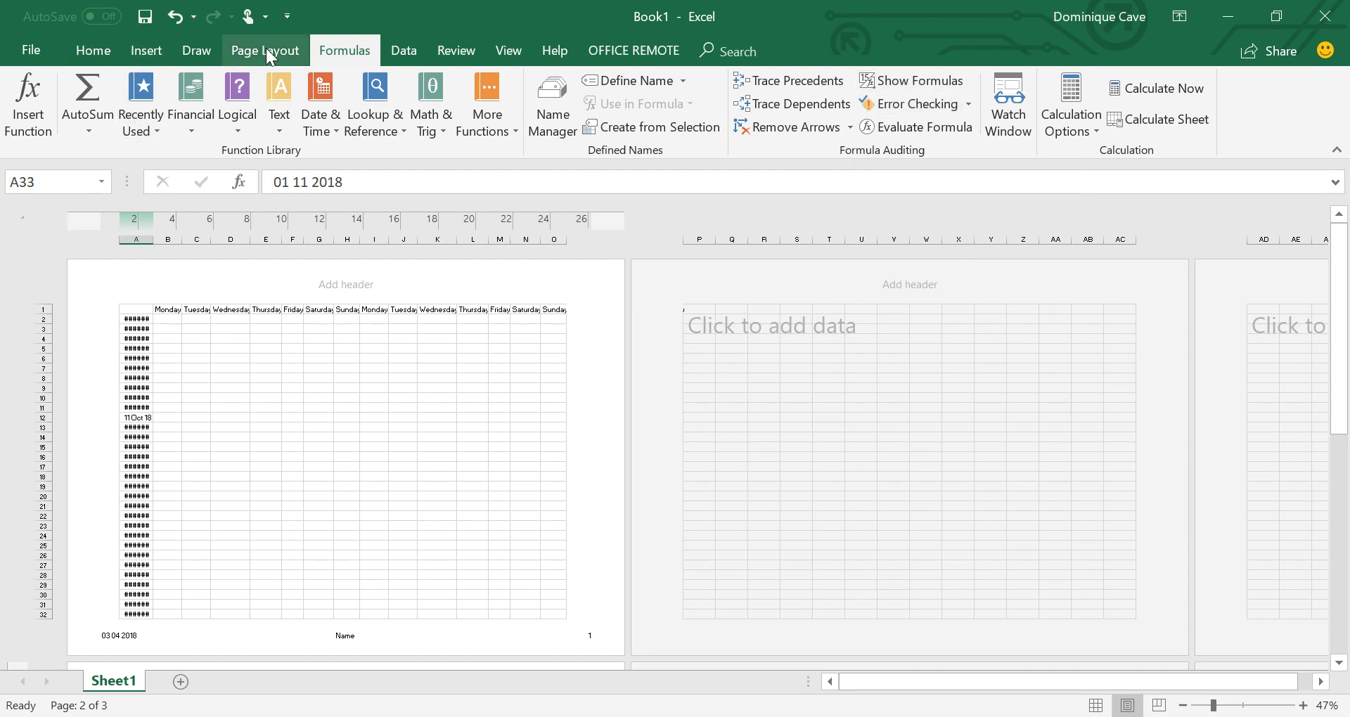
pyautogui.click(505, 51)
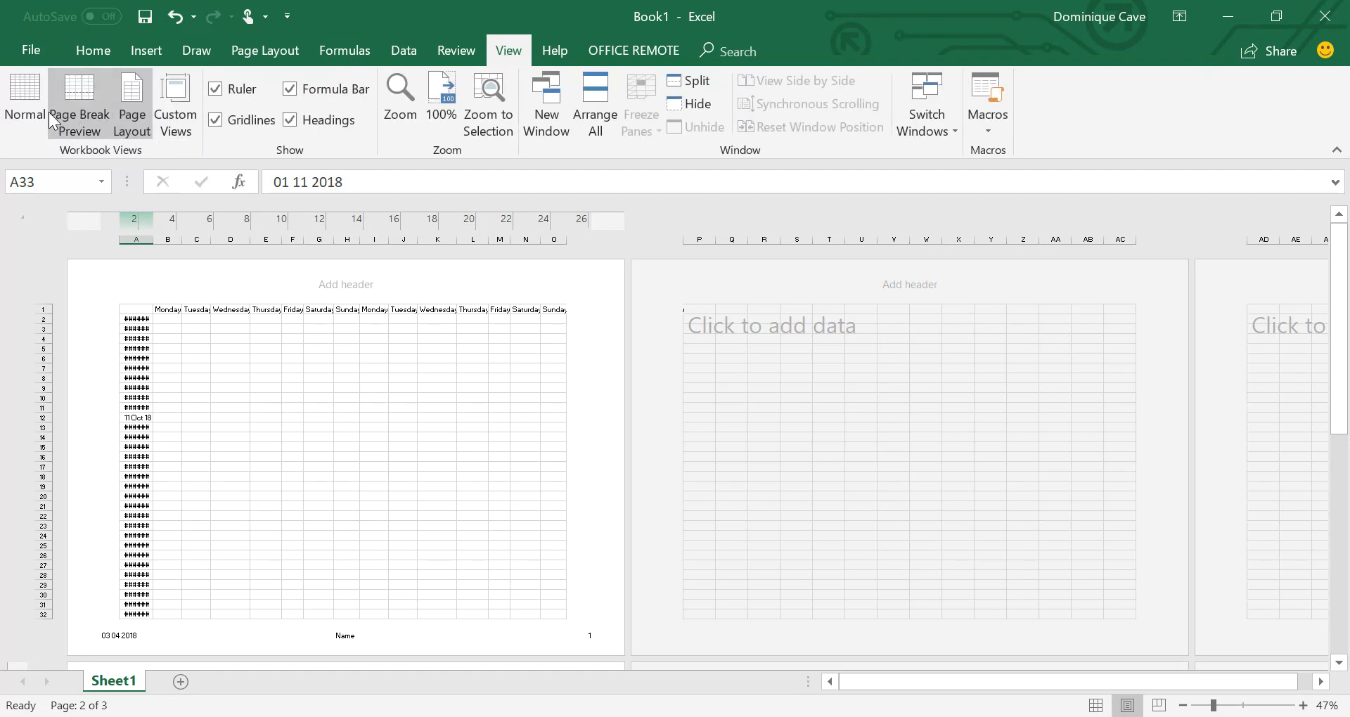
pyautogui.click(24, 101)
pyautogui.scroll(4, 369, 481)
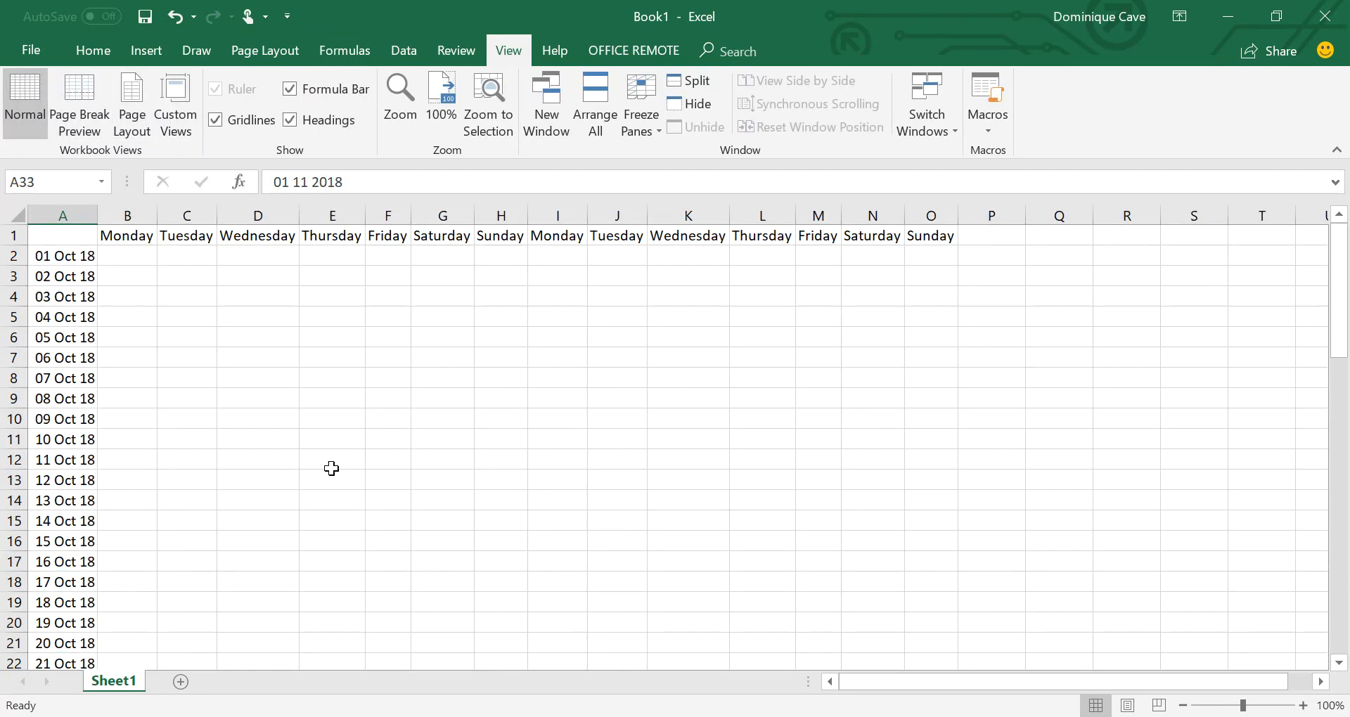
# - Enter 1 in cell B2 and fill it across to the first Sunday in H2
pyautogui.click(142, 258)
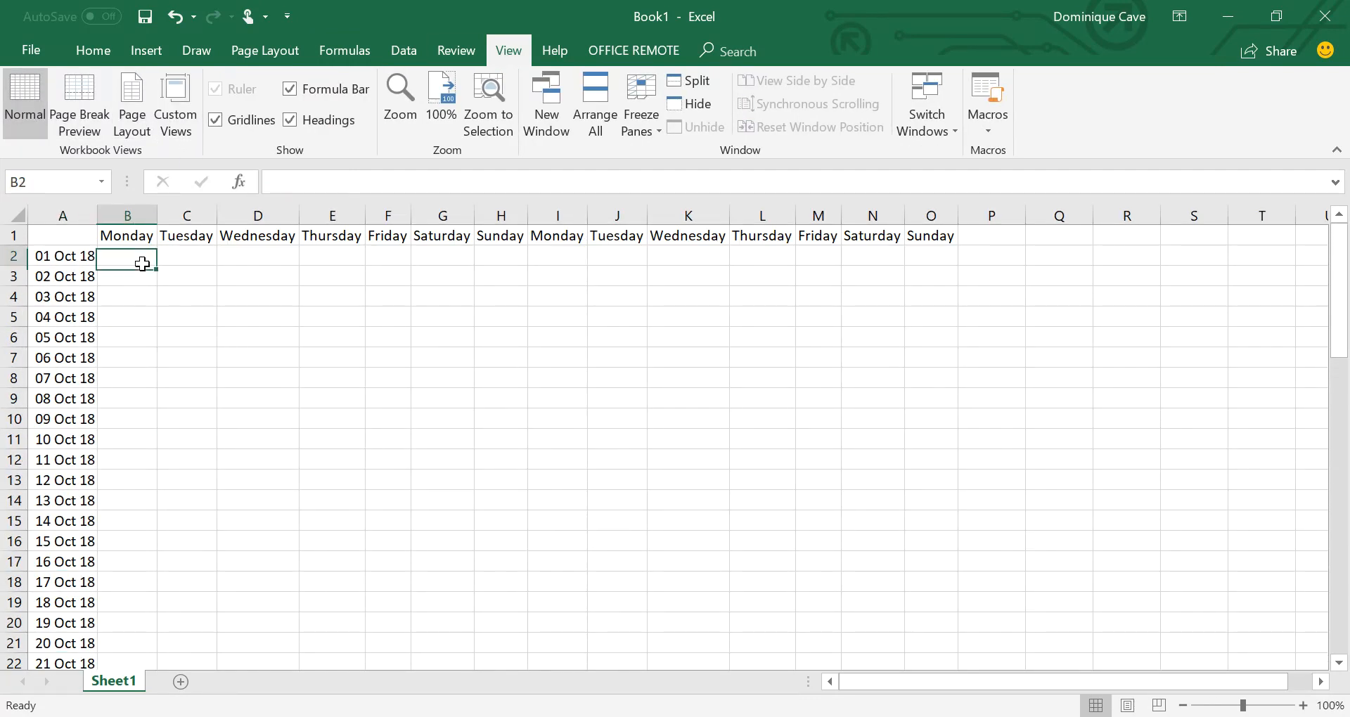
pyautogui.write('1')
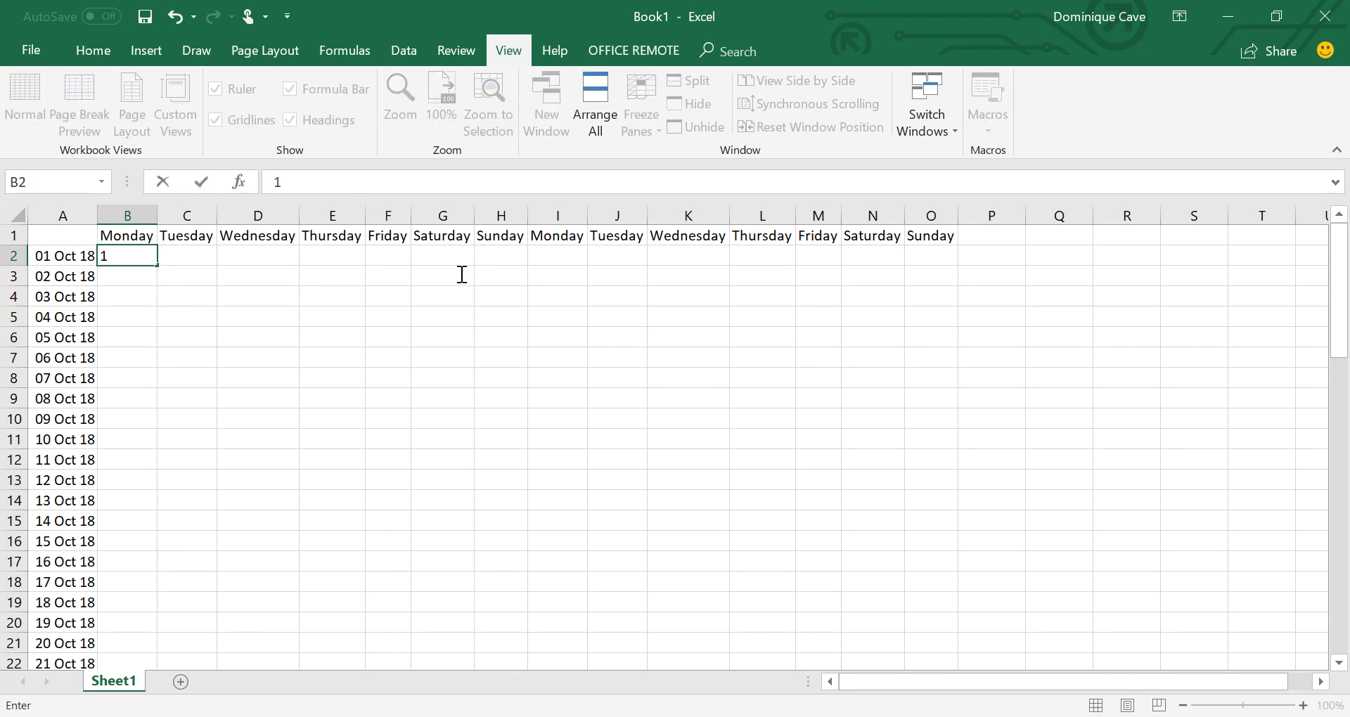
pyautogui.click(204, 297)
pyautogui.click(146, 262)
pyautogui.moveTo(156, 272); pyautogui.dragTo(529, 276)
# - Insert an empty column before the second Monday column, directly after the first Sunday
pyautogui.click(556, 212)
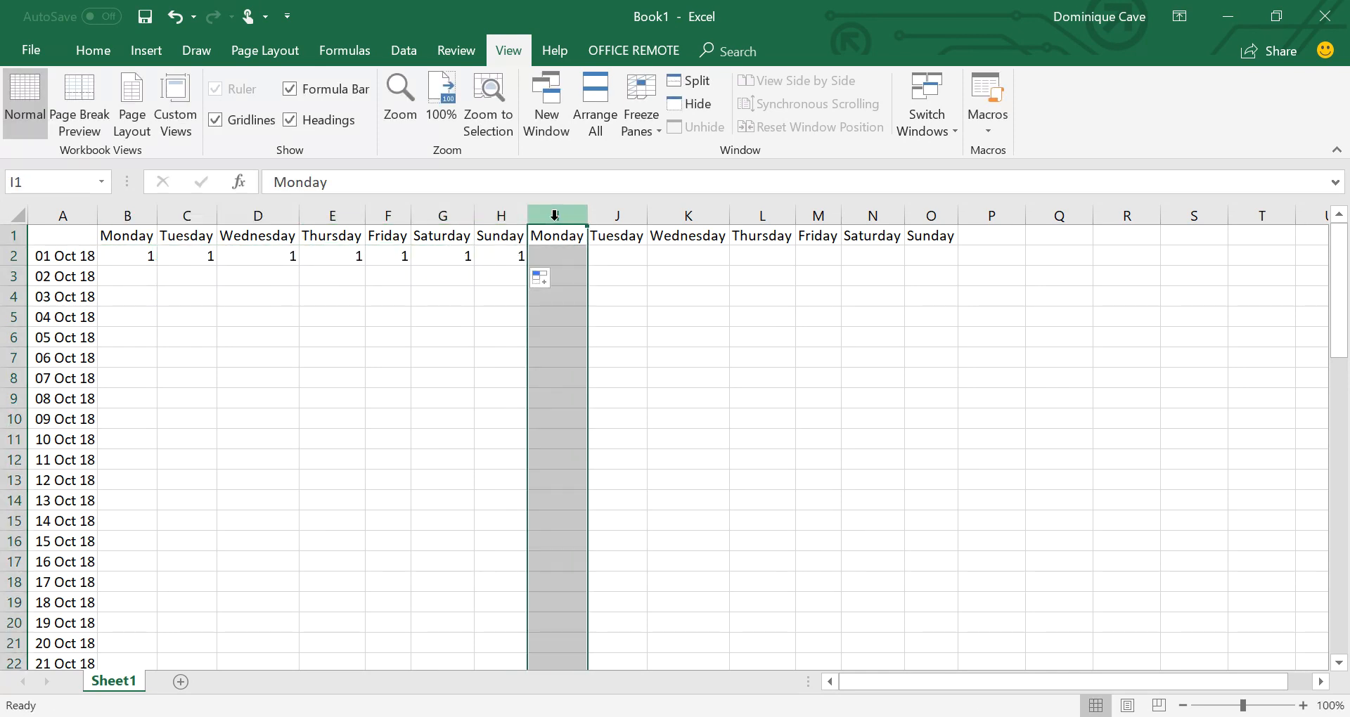
pyautogui.rightClick(555, 214)
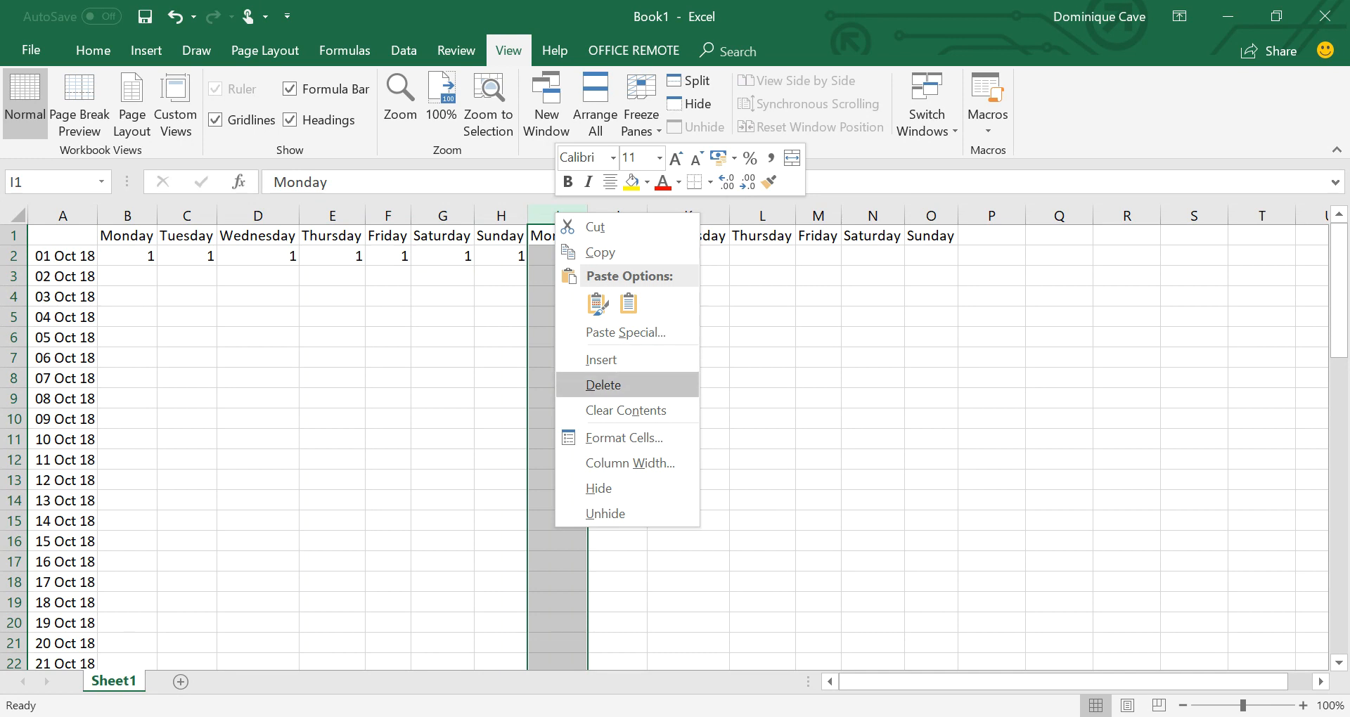
pyautogui.click(601, 359)
# - Enter the formula =SUM(B2:H2) in cell I2 to total the first row of weekday values
pyautogui.click(565, 257)
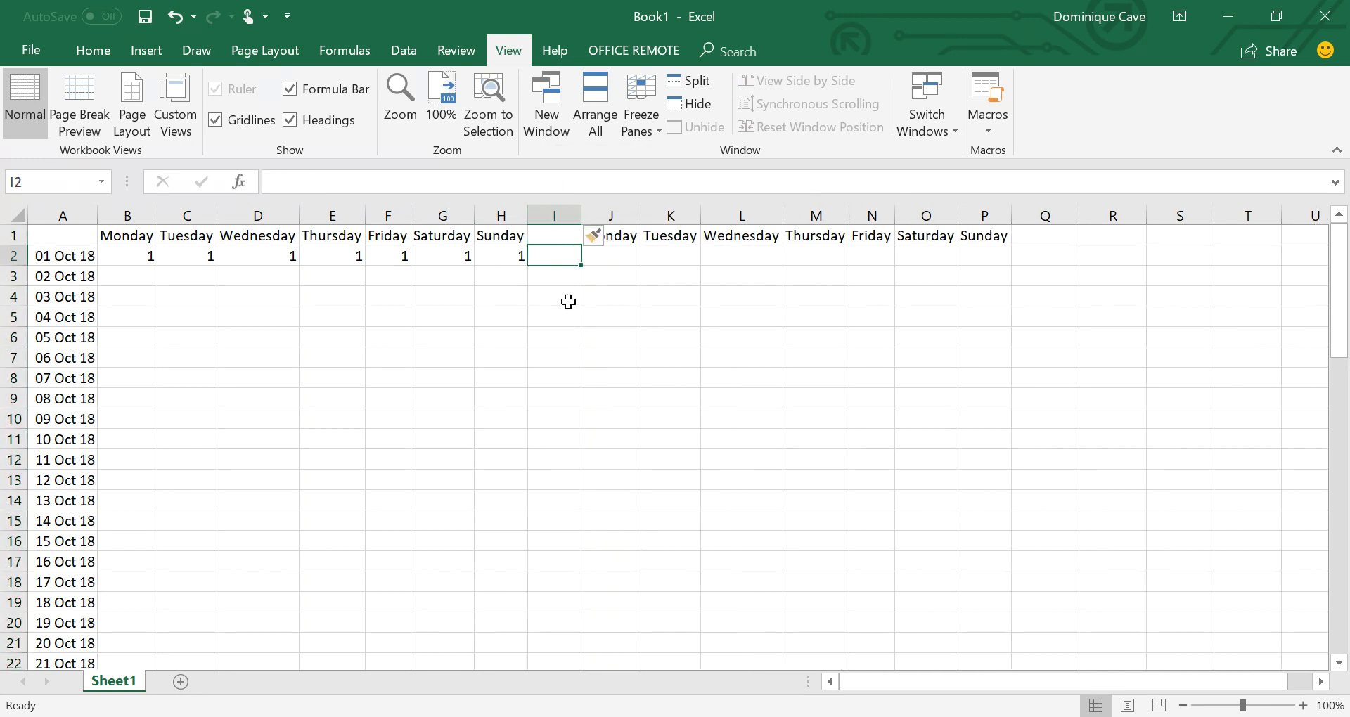
pyautogui.write('=s')
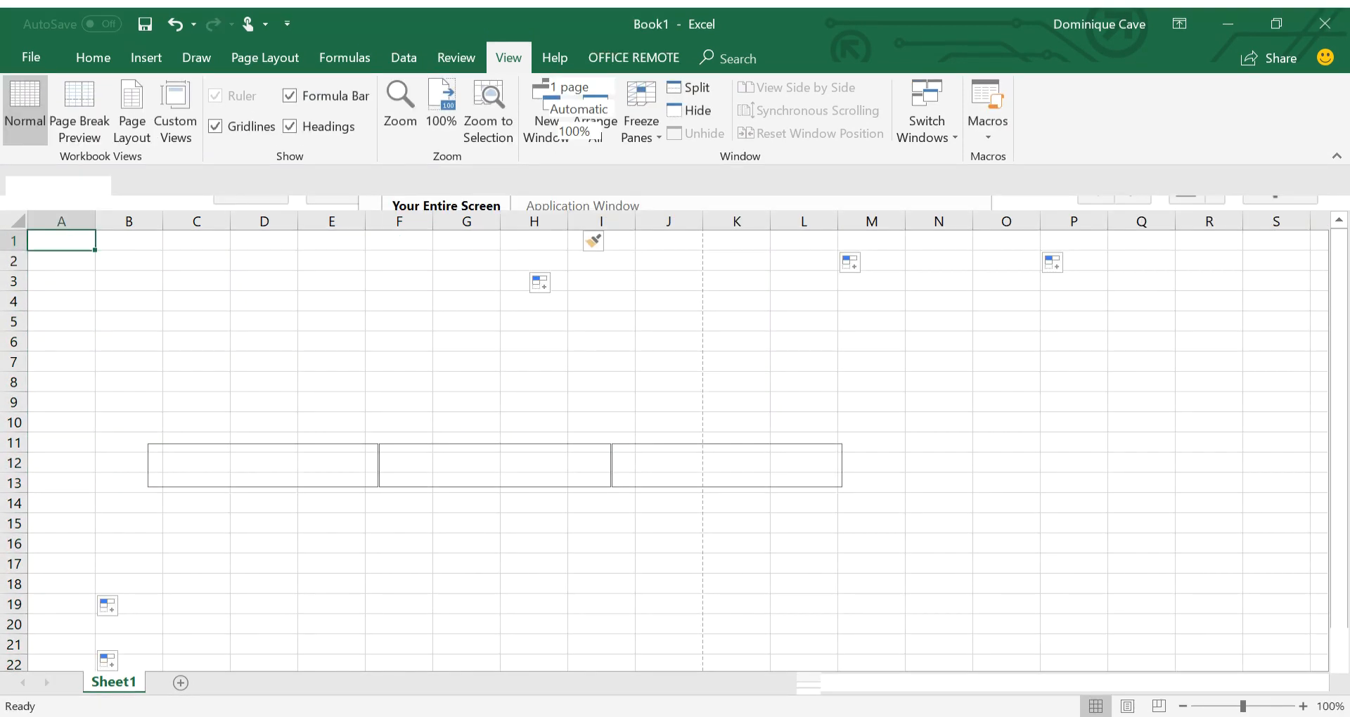
pyautogui.write('um(')
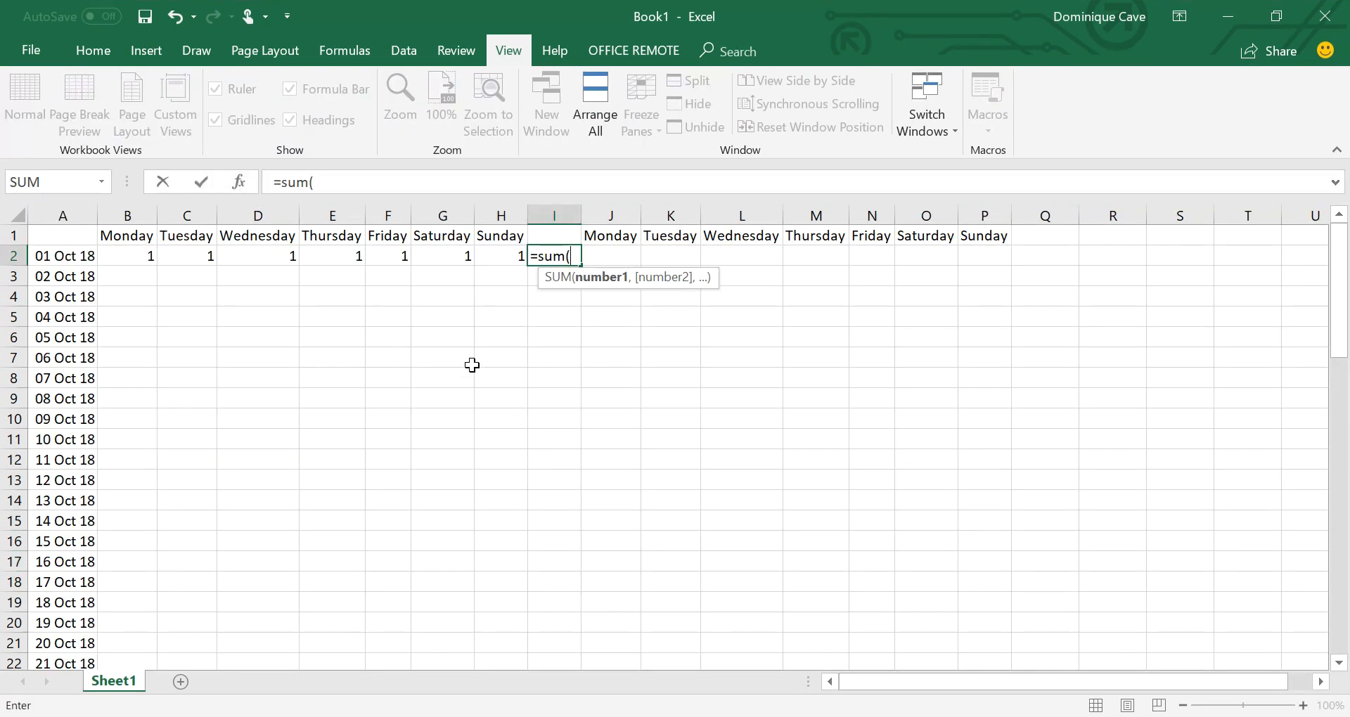
pyautogui.moveTo(136, 264); pyautogui.dragTo(487, 264)
pyautogui.write(')')
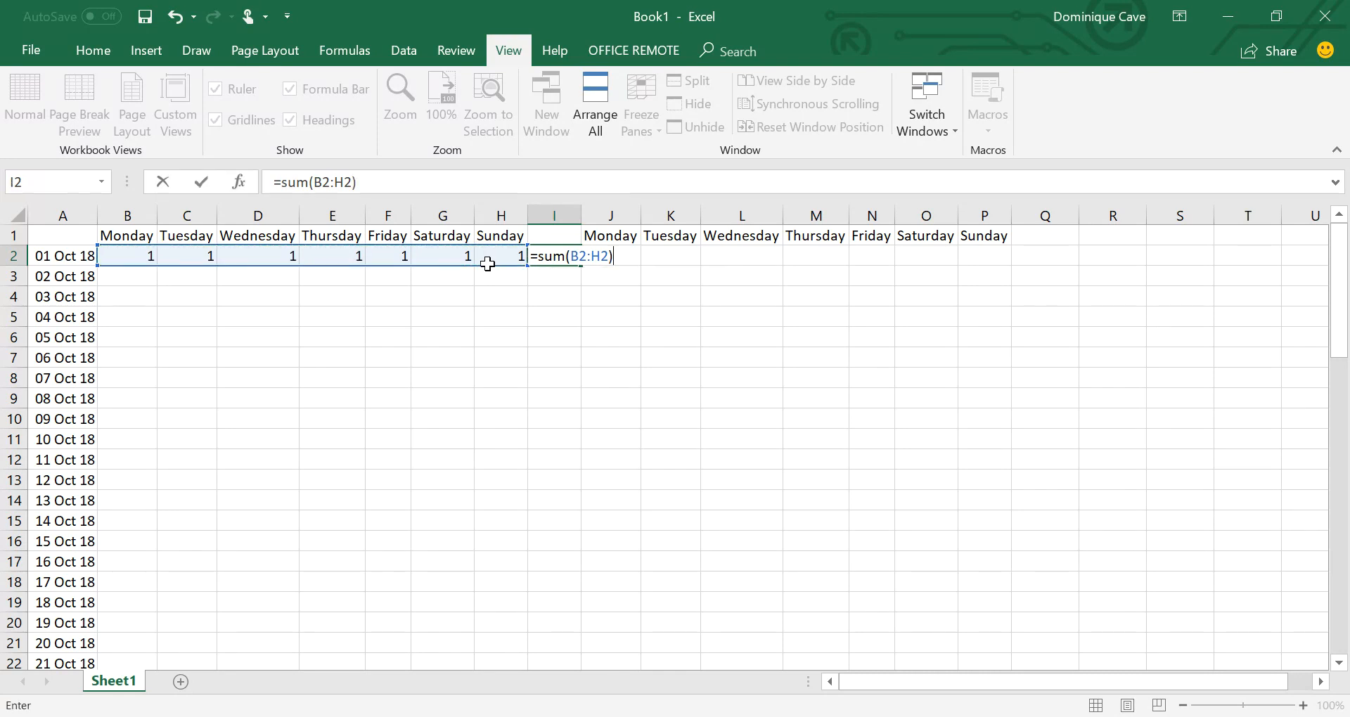
pyautogui.press('Return')
pyautogui.press('Up')
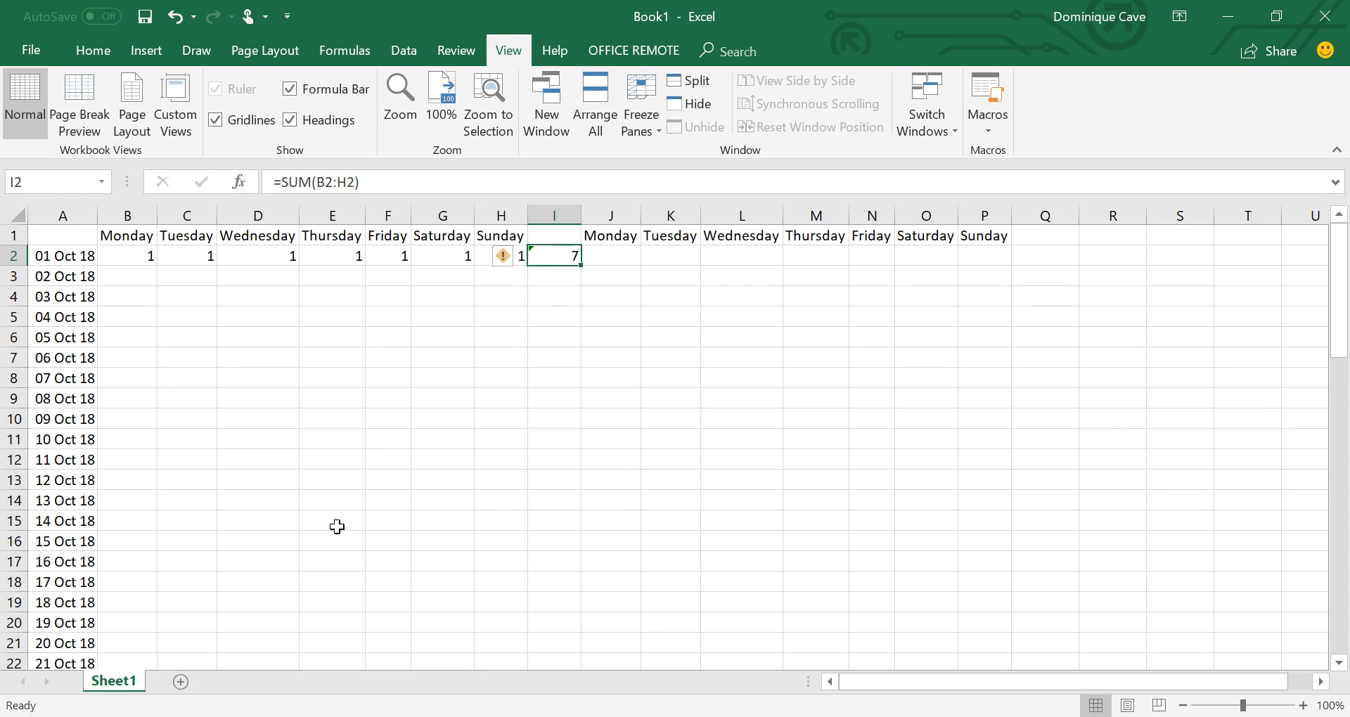
# - Display the sheet's formulas instead of their results, and autofit the widths of columns B through H
pyautogui.click(336, 61)
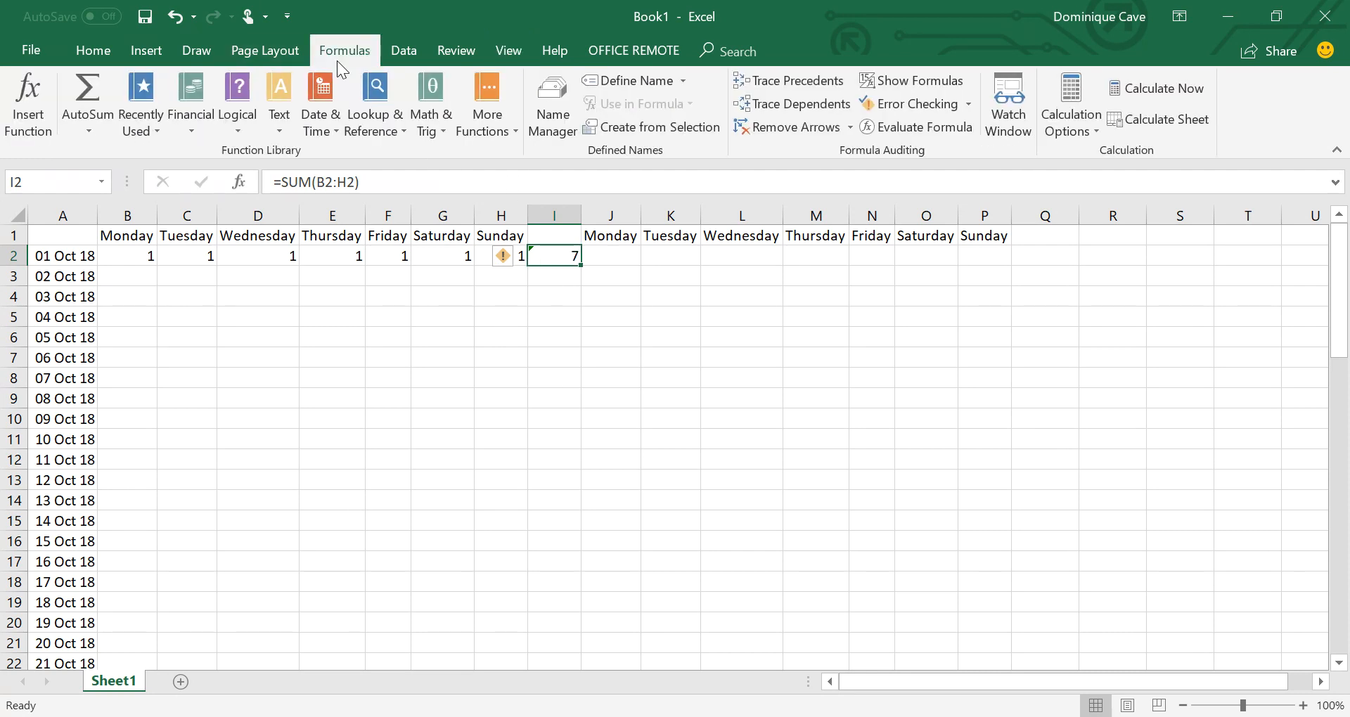
pyautogui.click(895, 90)
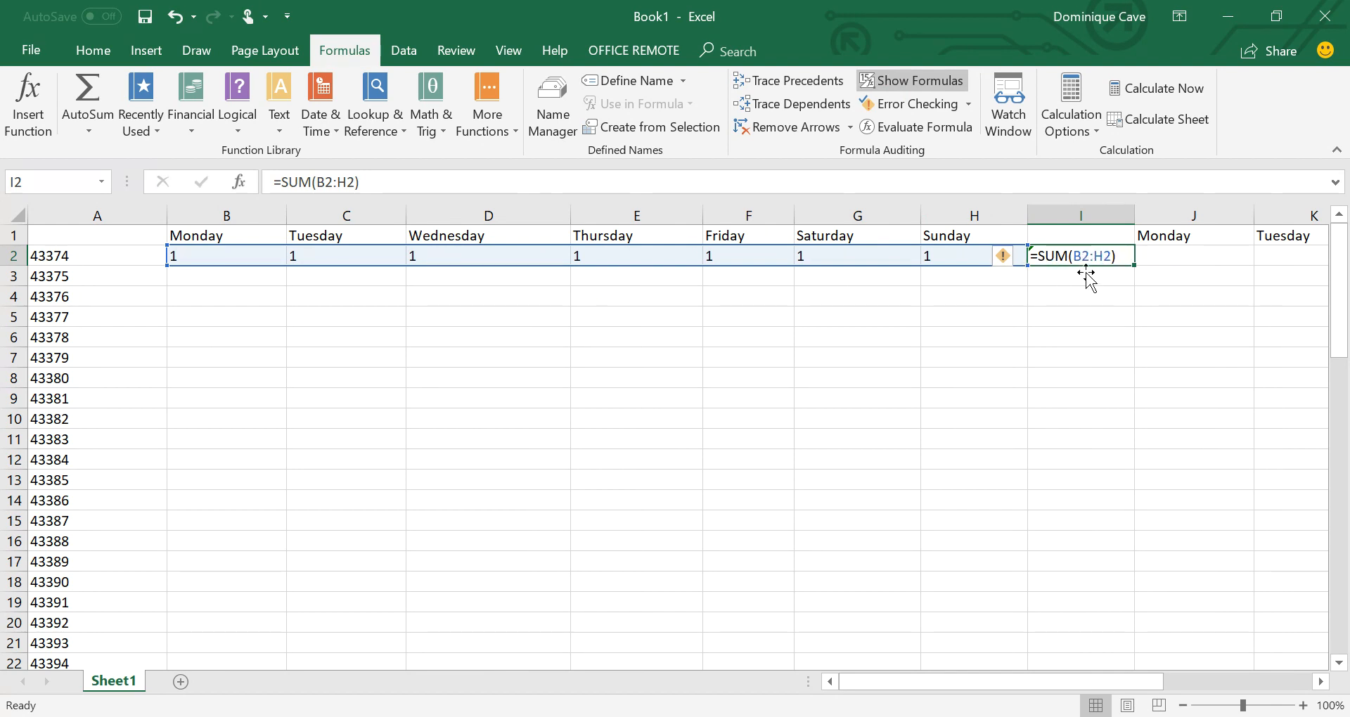
pyautogui.click(365, 357)
pyautogui.moveTo(229, 216); pyautogui.dragTo(1023, 242)
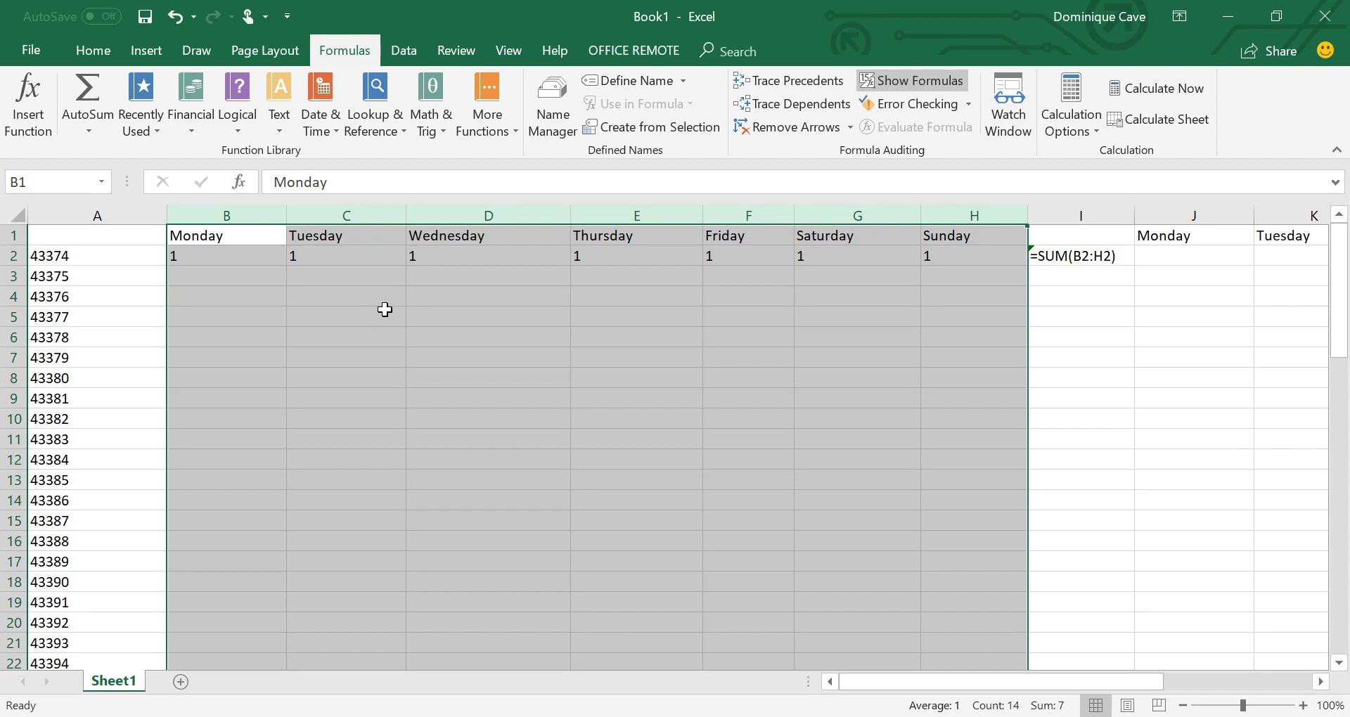
pyautogui.doubleClick(1029, 226)
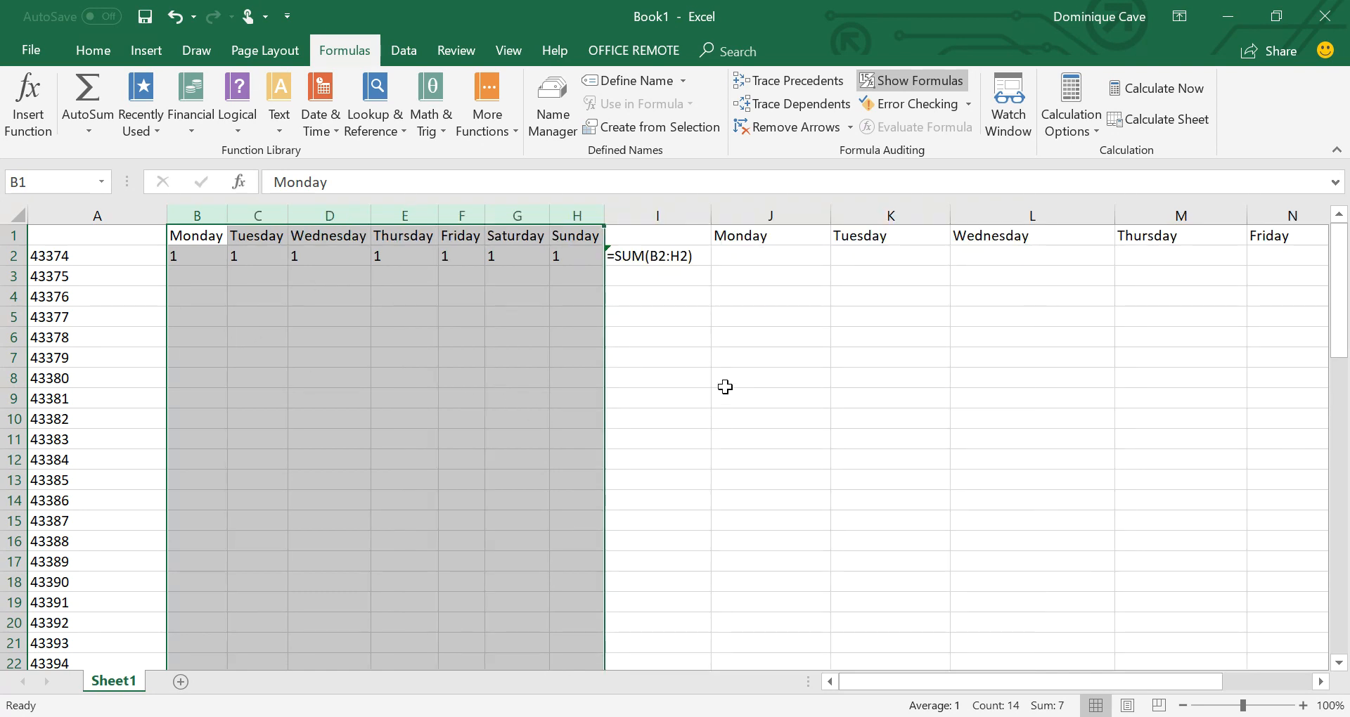
# - Inspect the SUM formula in I2 and fill the range B2:I2 down to row 20
pyautogui.click(646, 337)
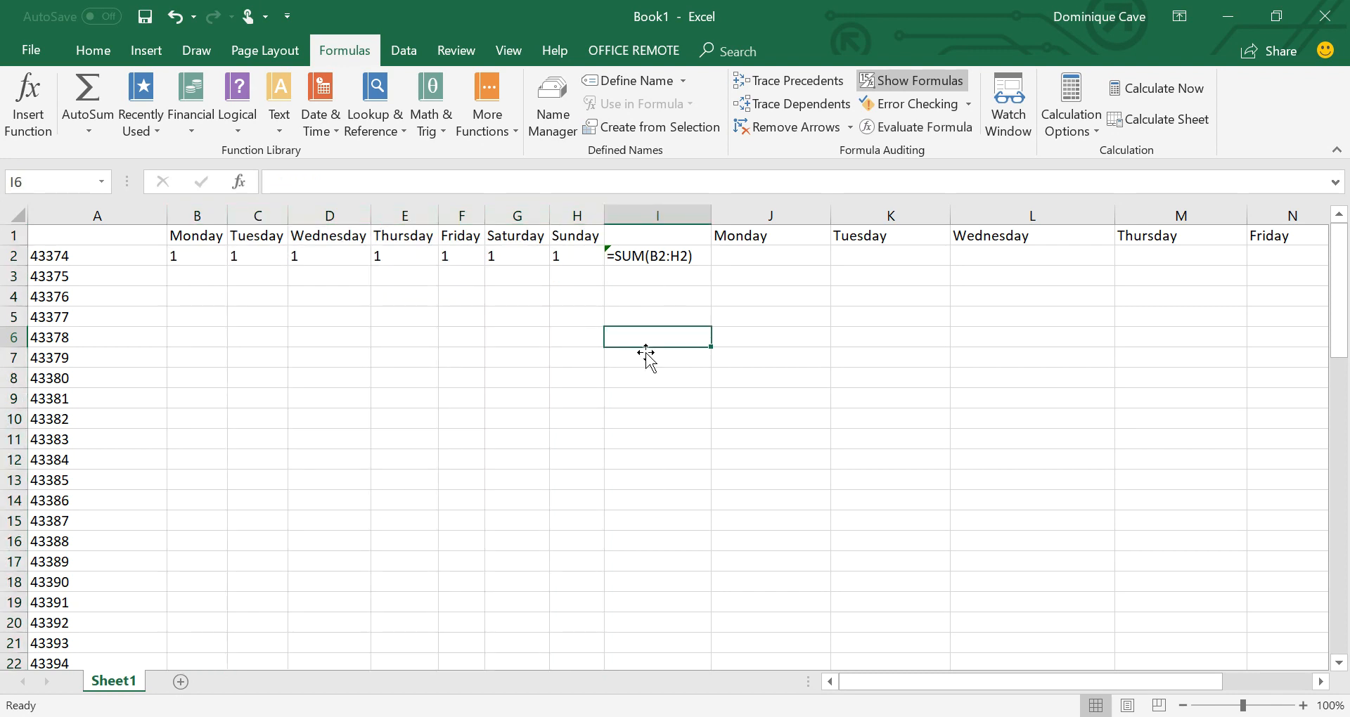
pyautogui.click(659, 260)
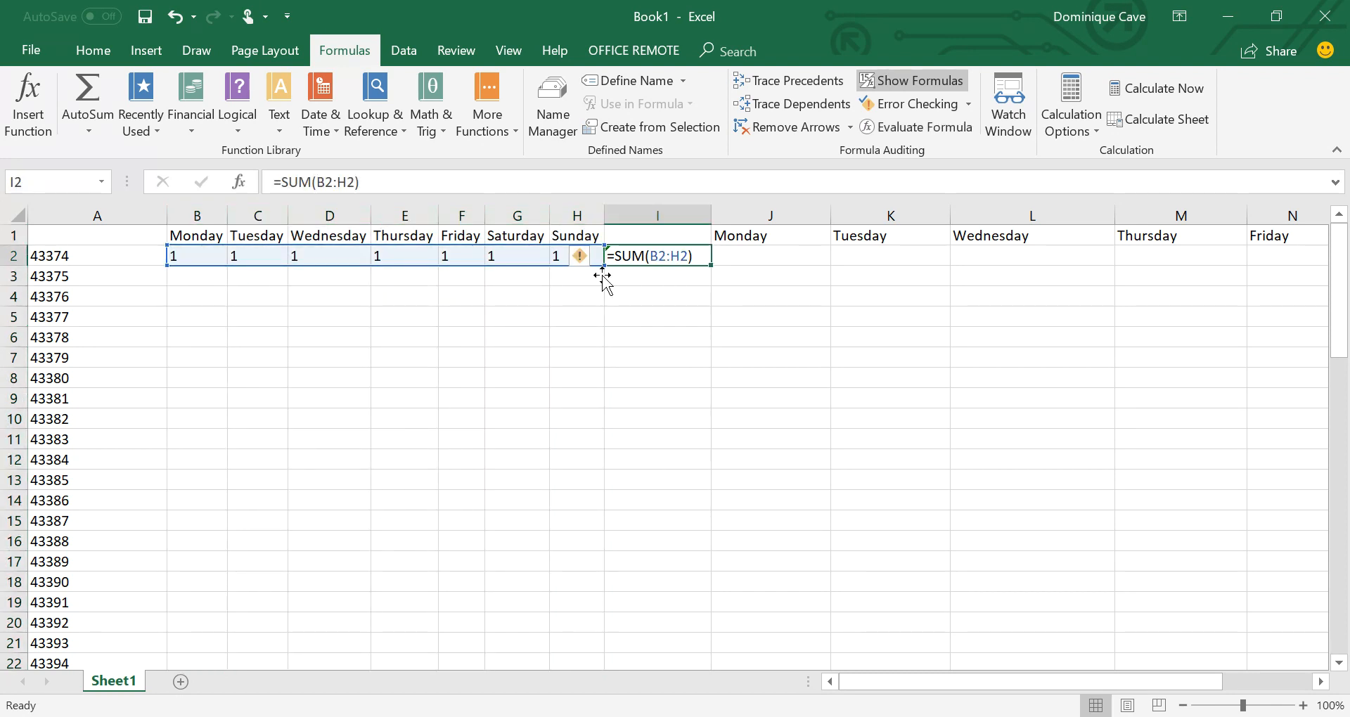
pyautogui.click(761, 329)
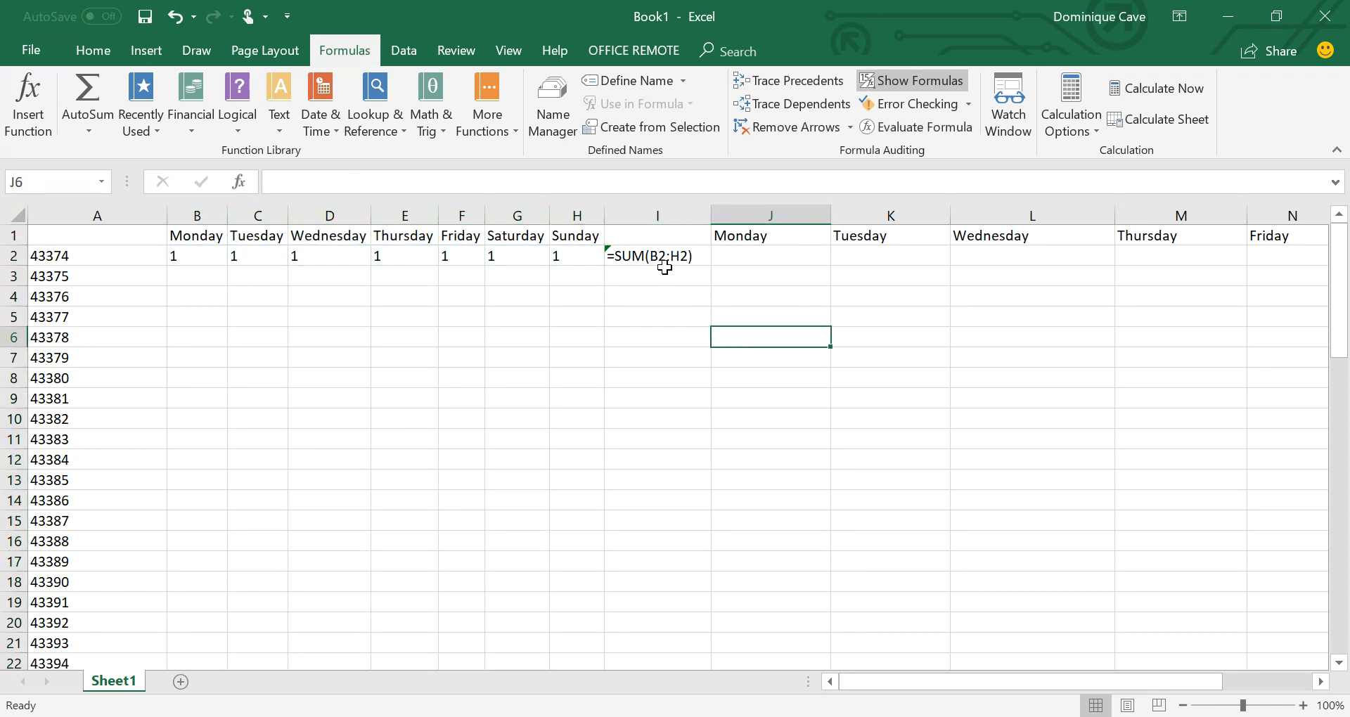
pyautogui.moveTo(184, 265); pyautogui.dragTo(676, 643)
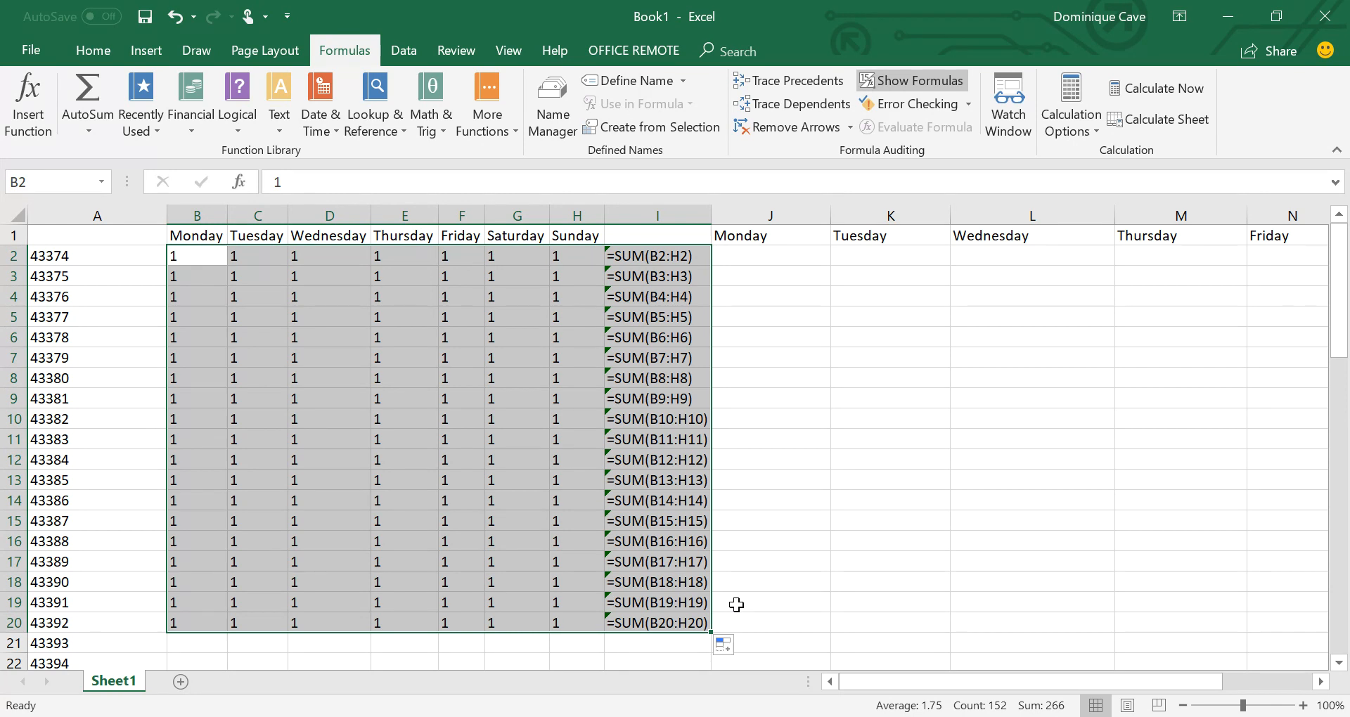
pyautogui.click(736, 605)
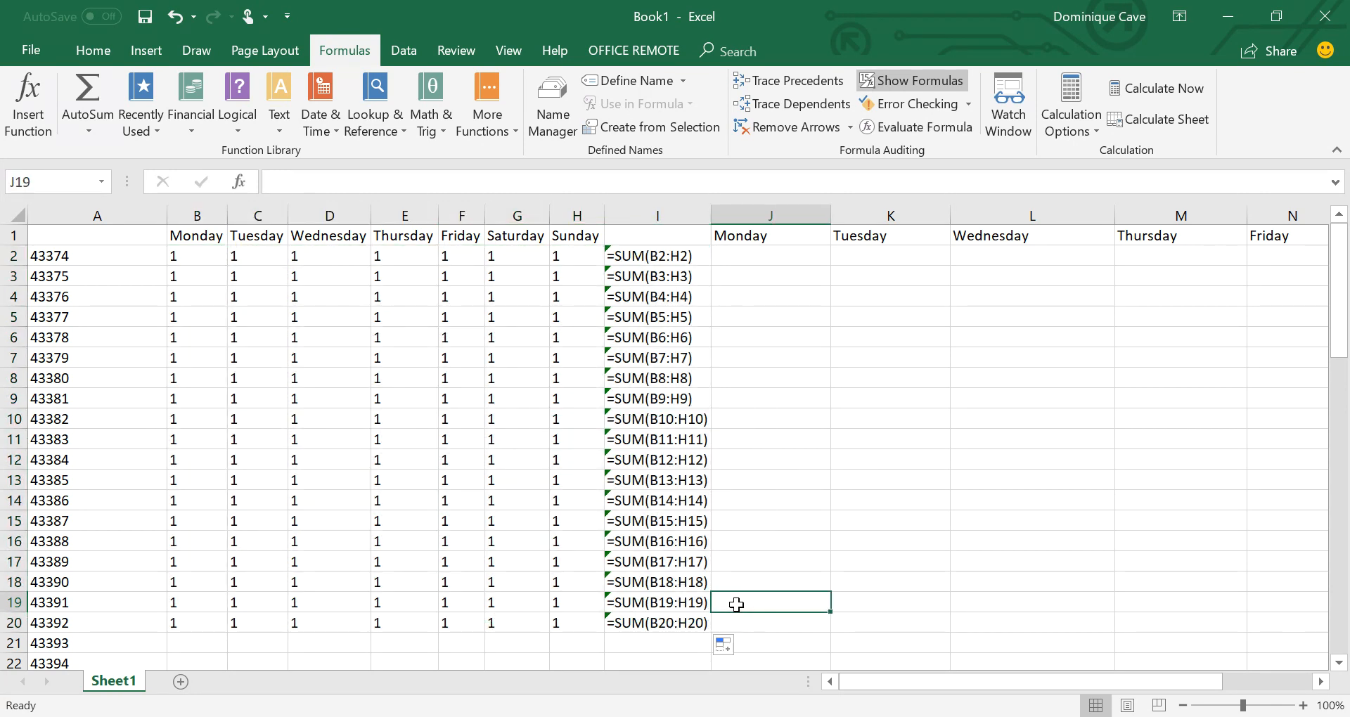
# - In the print settings, turn on Print to File and choose Microsoft Print to PDF as the printer
pyautogui.click(36, 62)
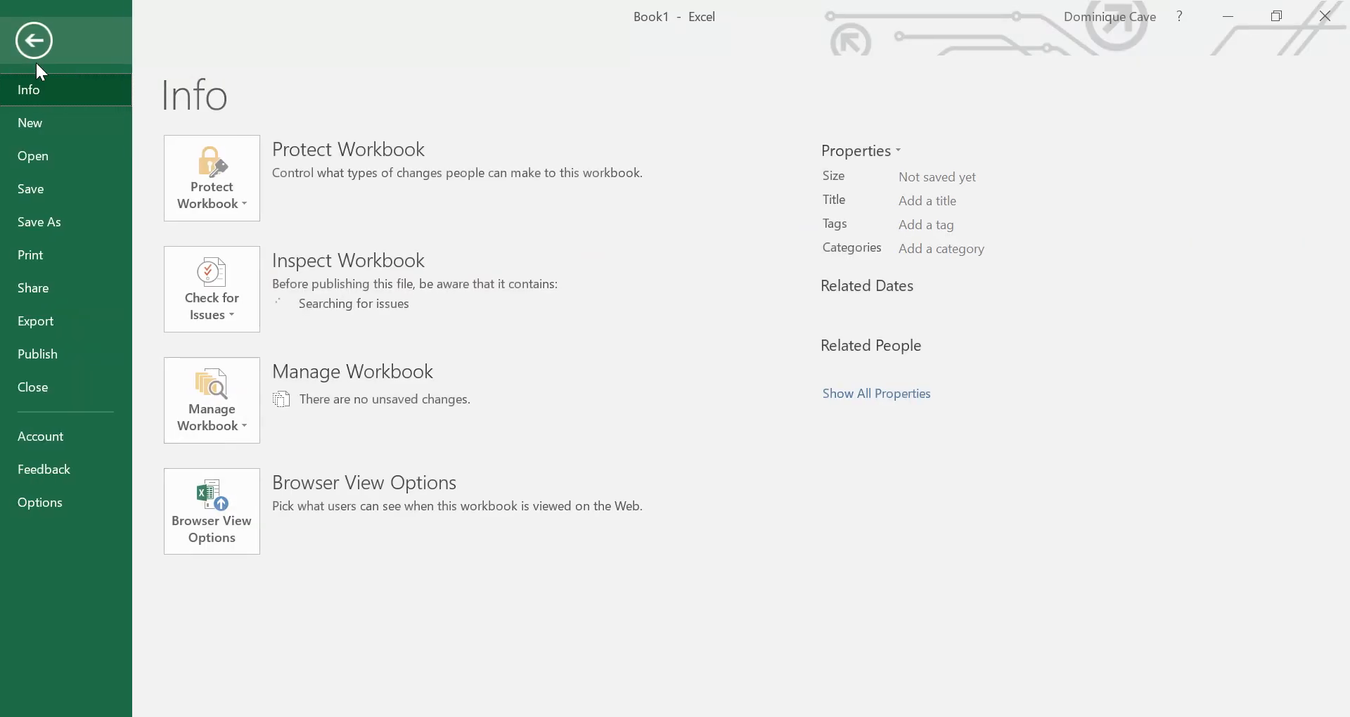
pyautogui.click(28, 256)
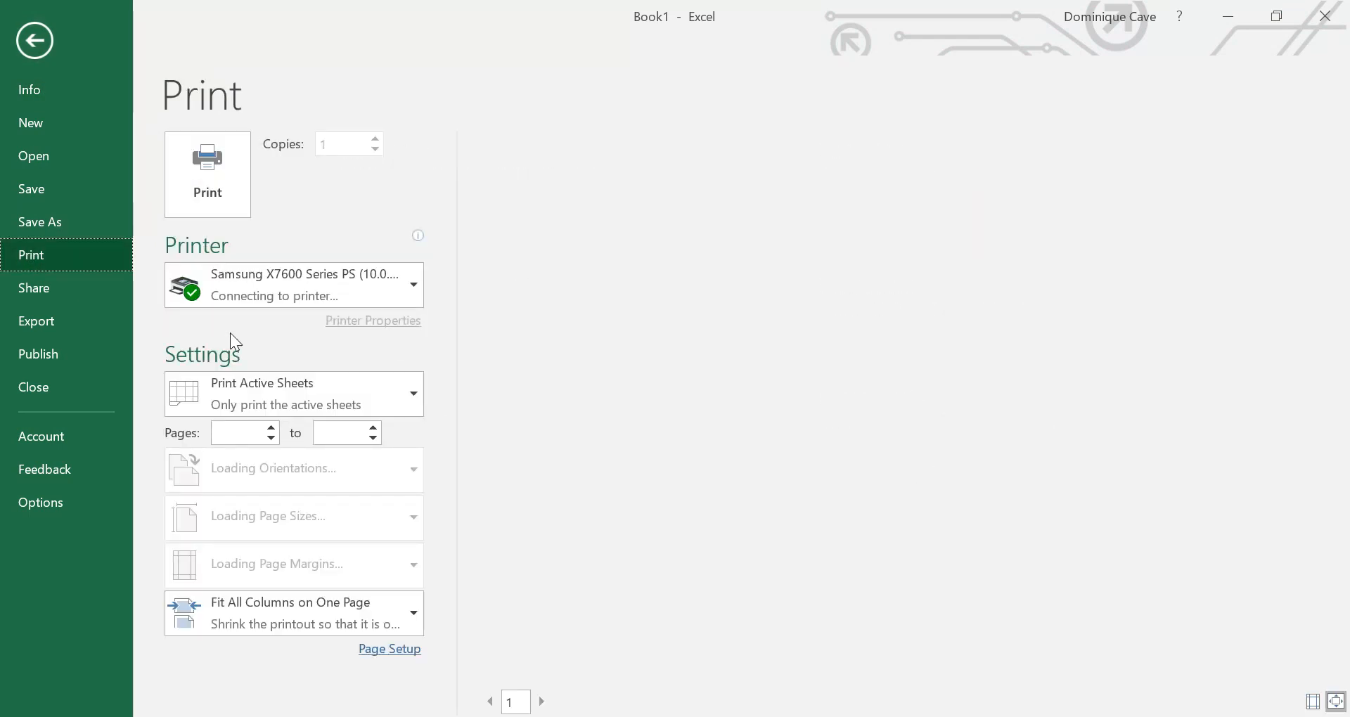
pyautogui.click(414, 301)
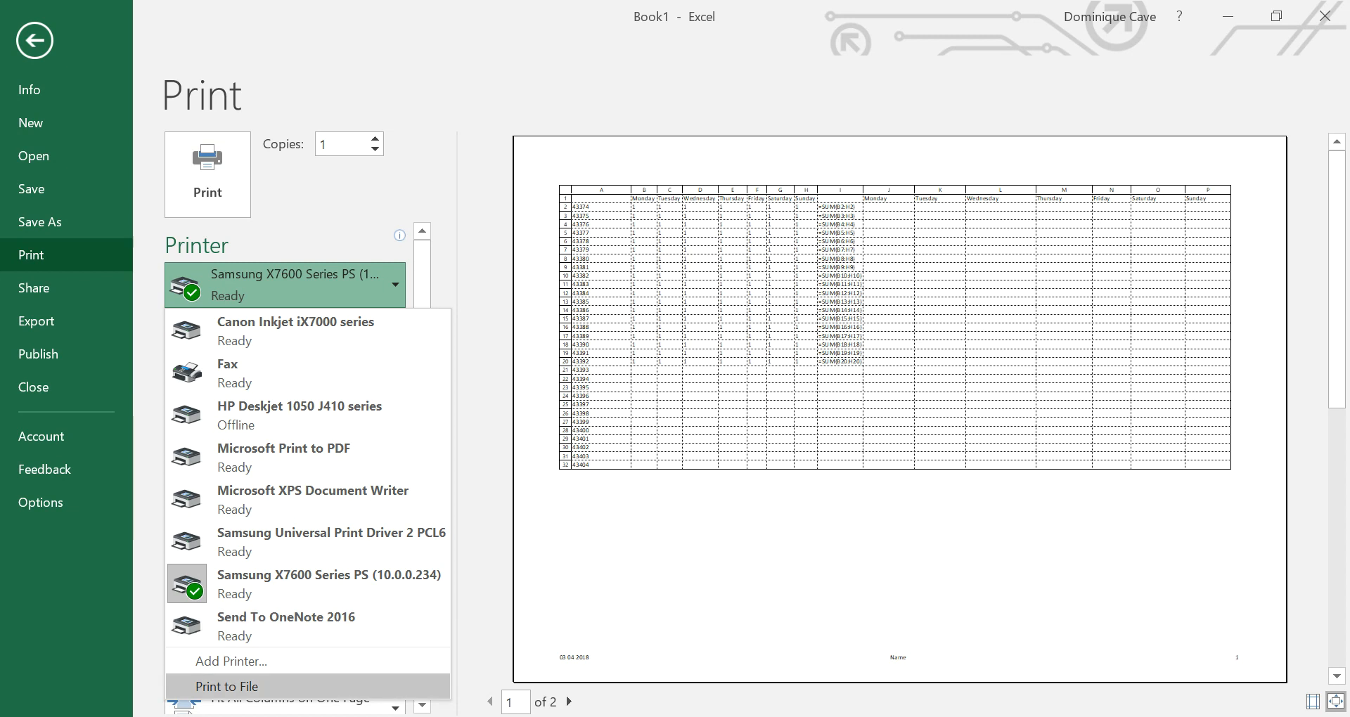
pyautogui.click(236, 693)
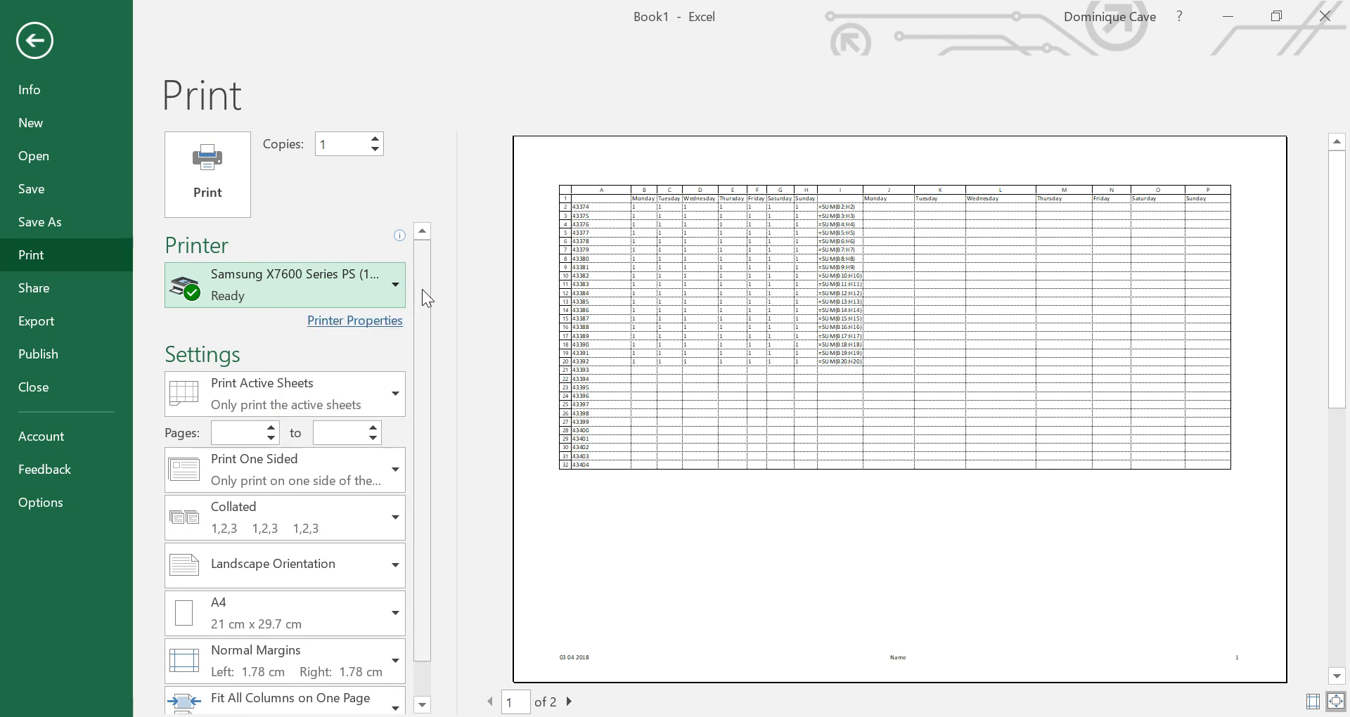
pyautogui.click(364, 302)
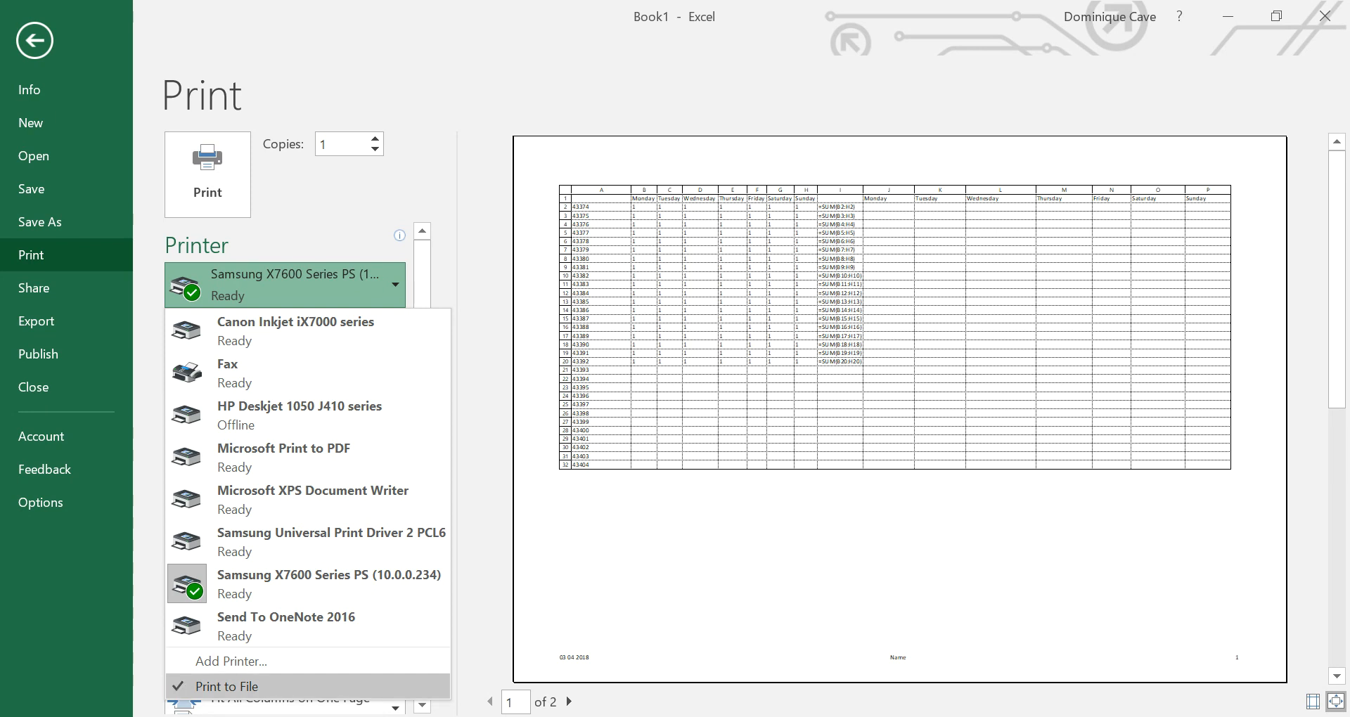
pyautogui.click(268, 457)
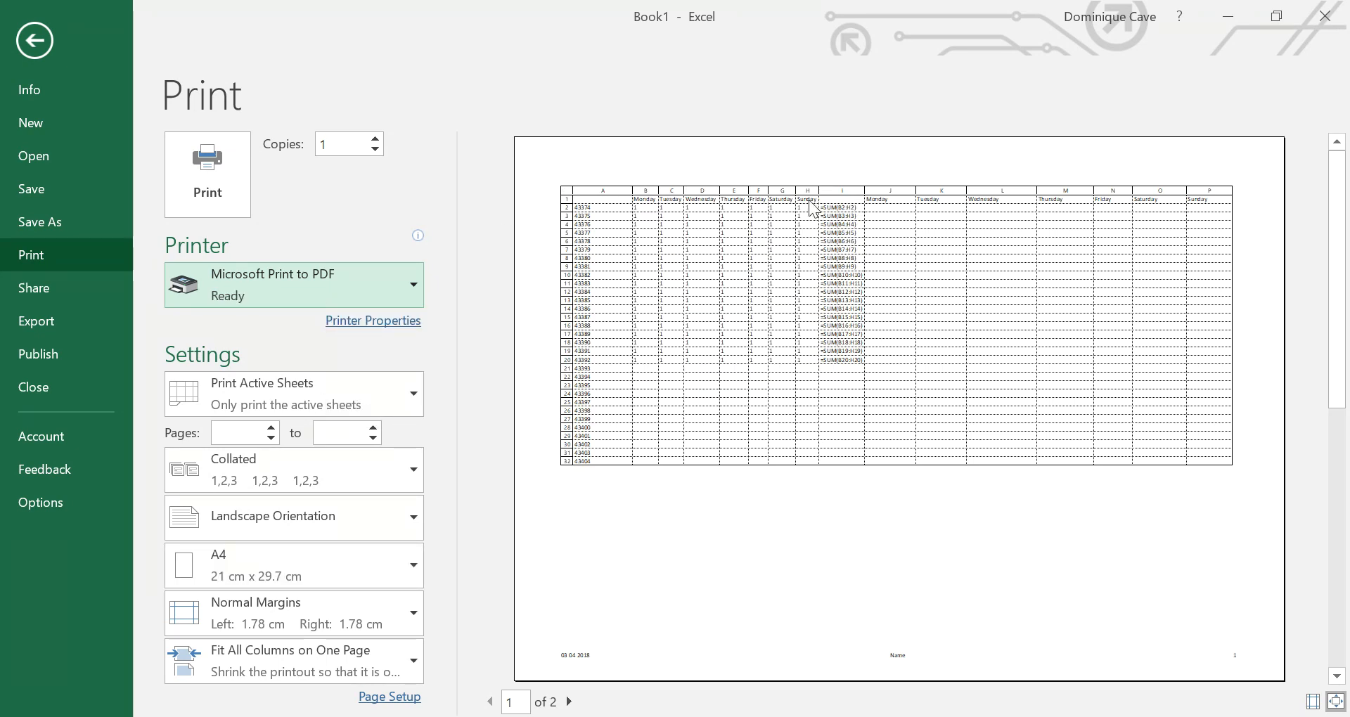
# - Examine both pages of the print preview to see how the formulas, gridlines and headings print
pyautogui.scroll(-1, 917, 582)
pyautogui.scroll(1, 914, 578)
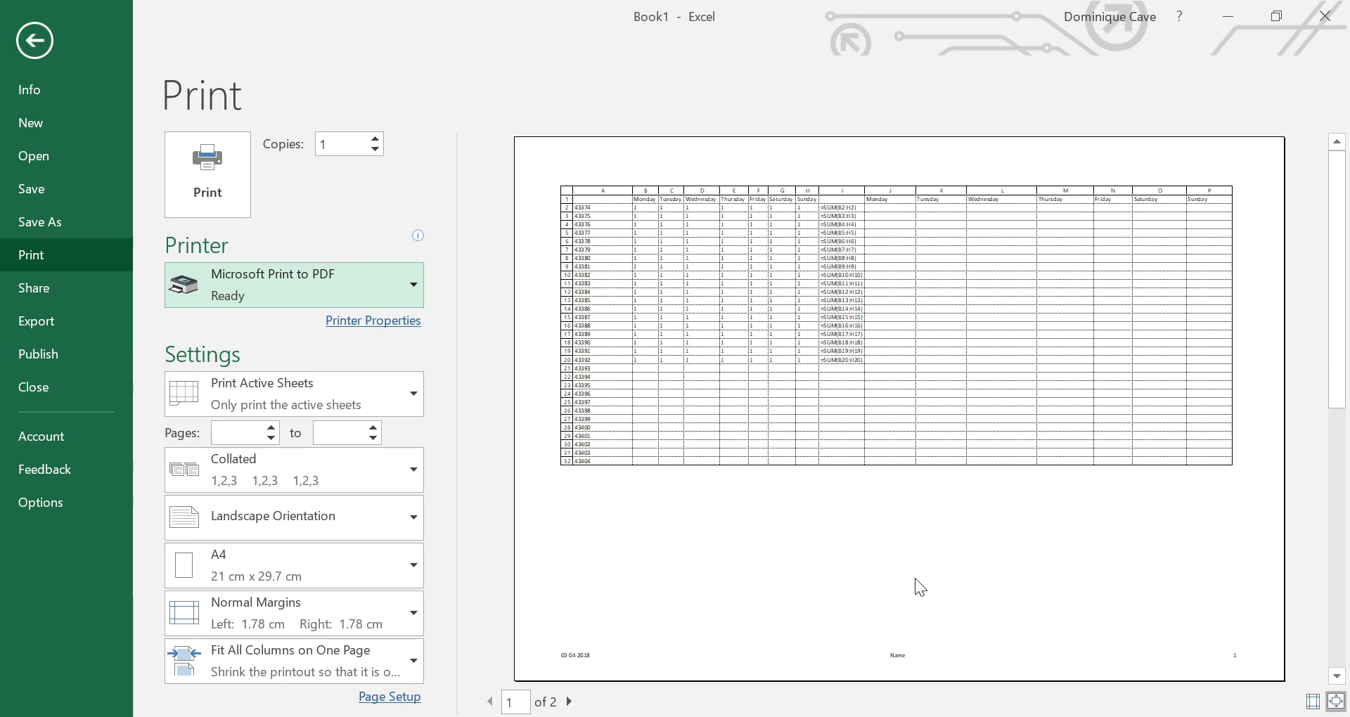
pyautogui.click(569, 701)
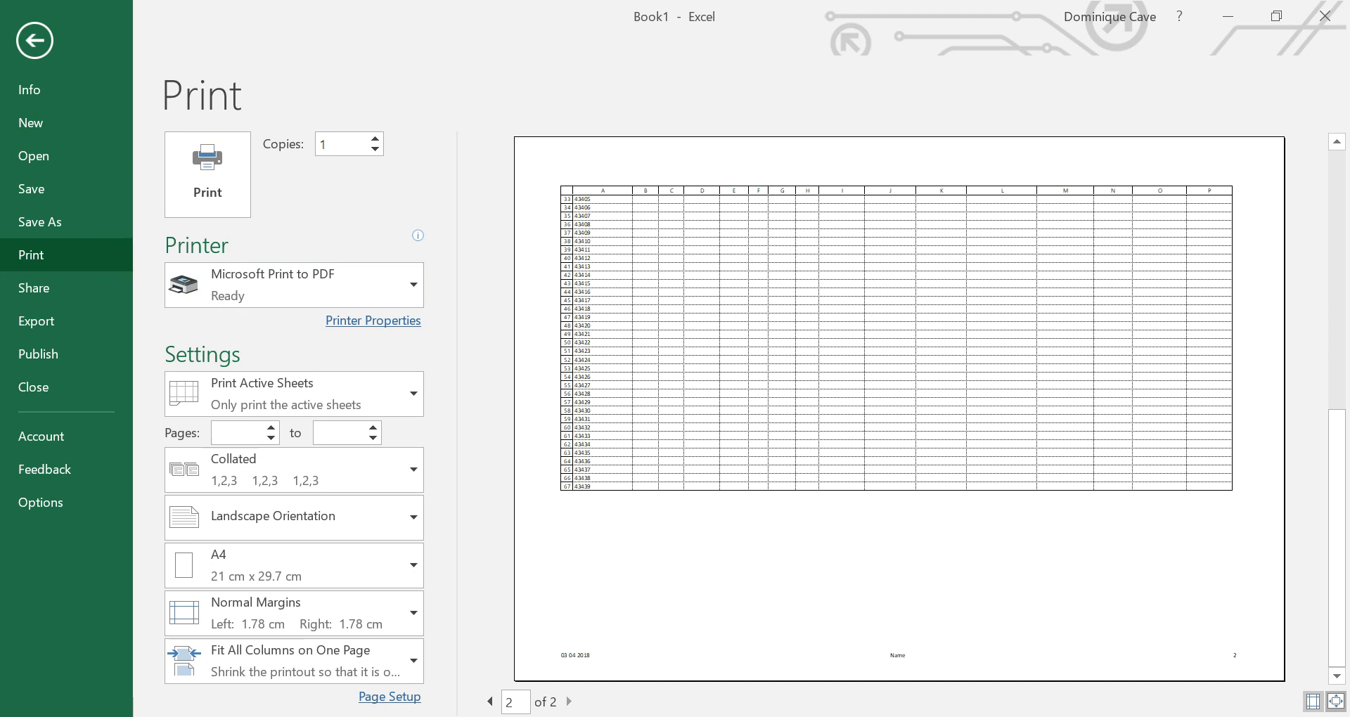
pyautogui.click(490, 701)
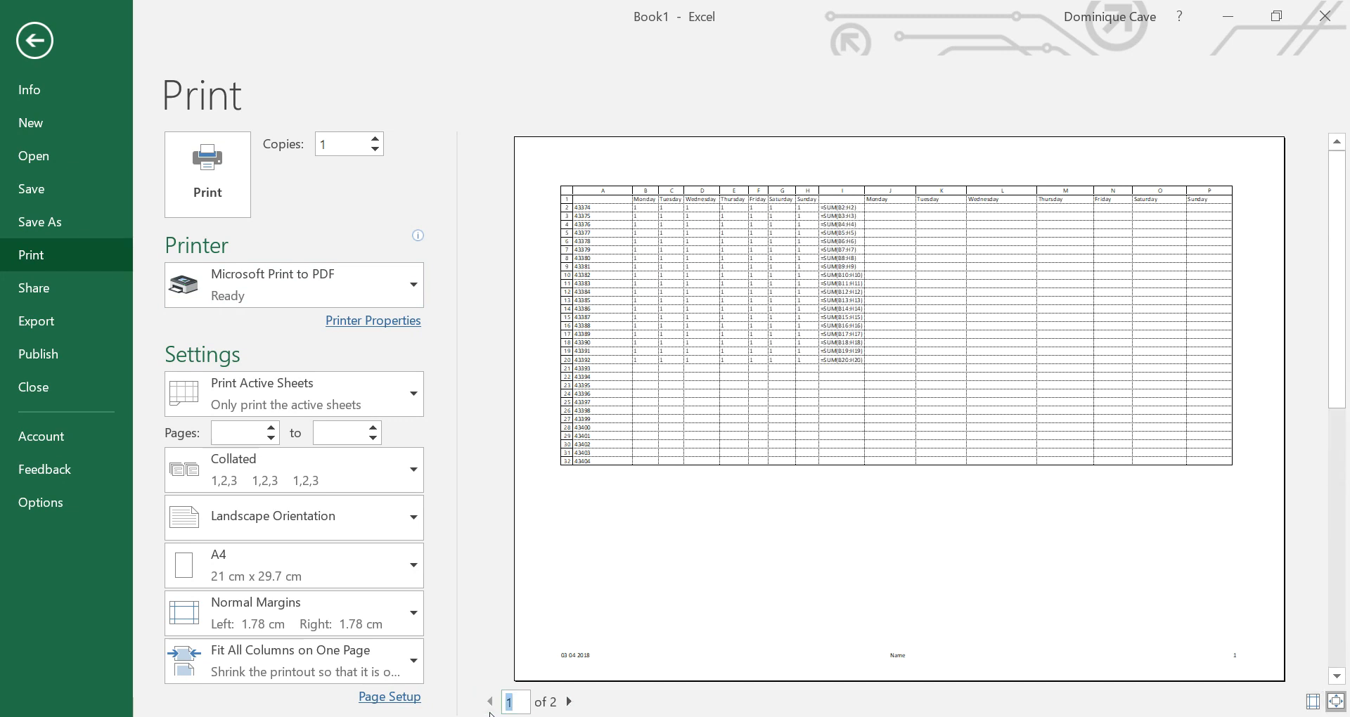
pyautogui.click(569, 702)
pyautogui.click(490, 701)
pyautogui.click(569, 701)
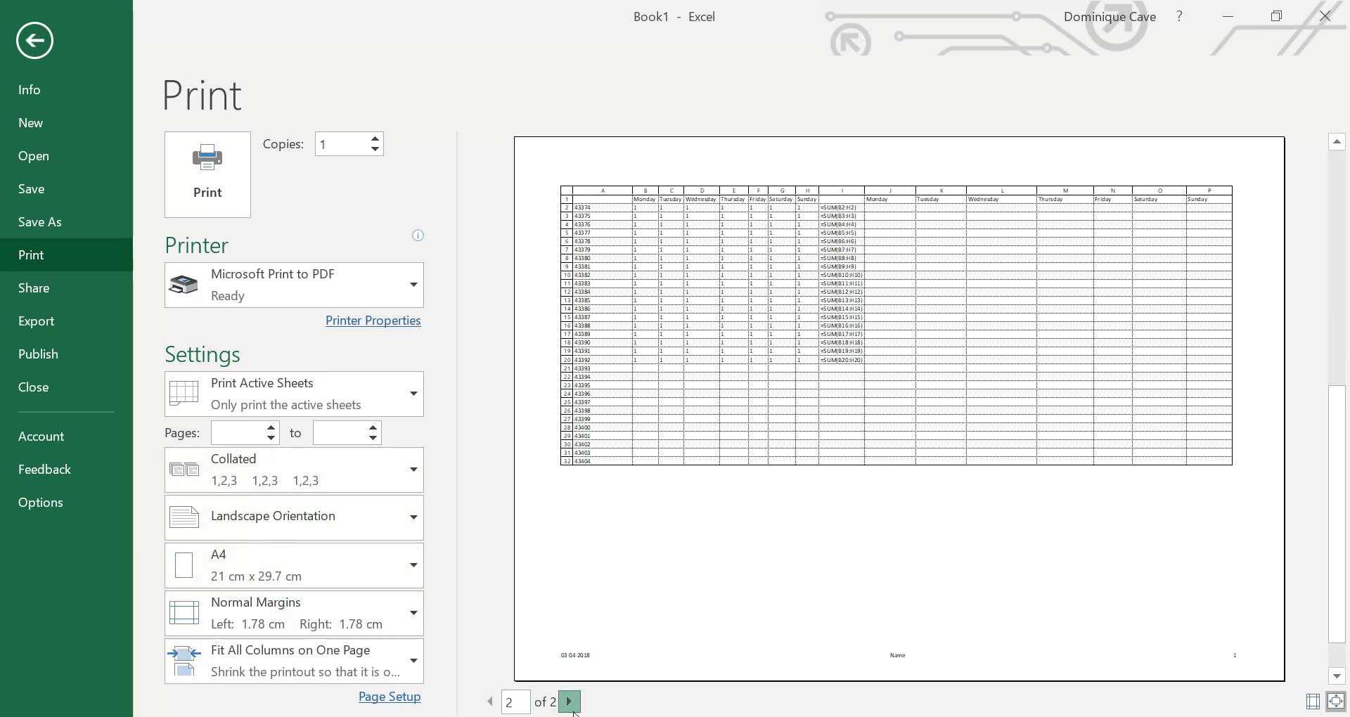
pyautogui.click(489, 701)
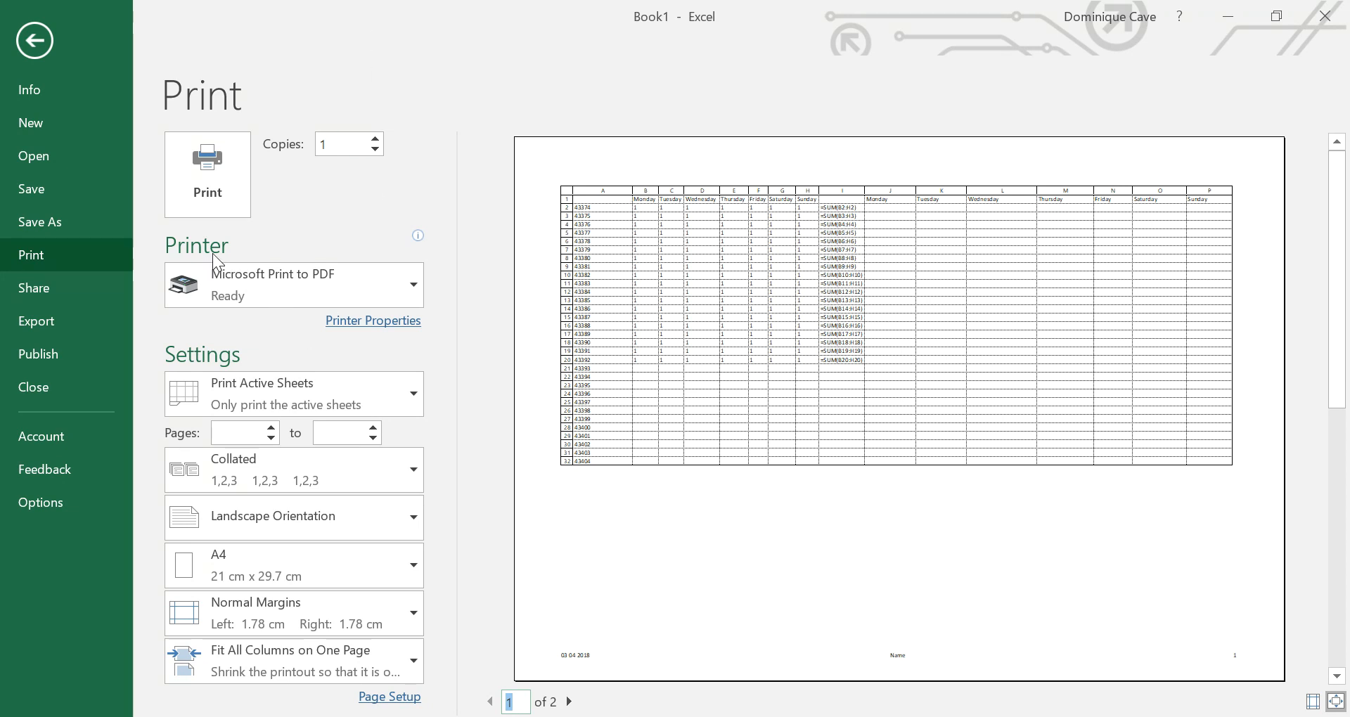
# - Start printing the sheet to a PDF file and cancel saving the output
pyautogui.moveTo(284, 276)
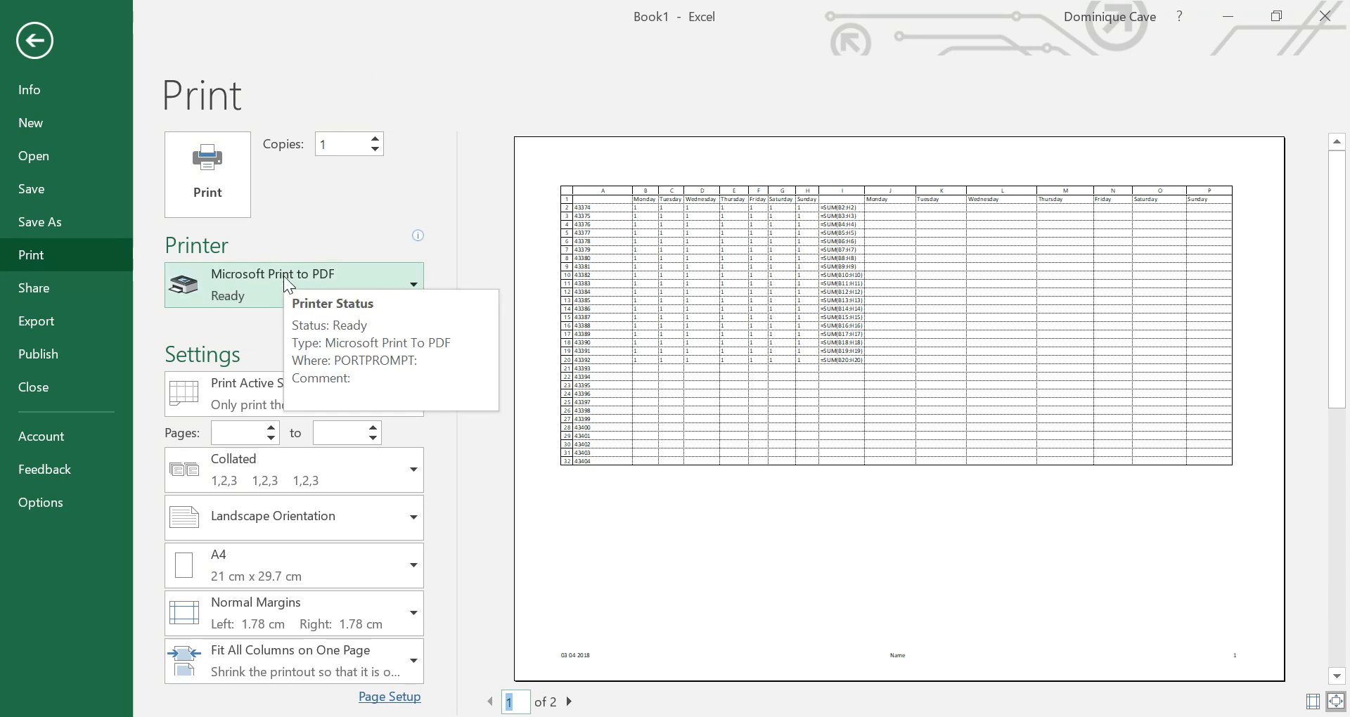
pyautogui.click(230, 165)
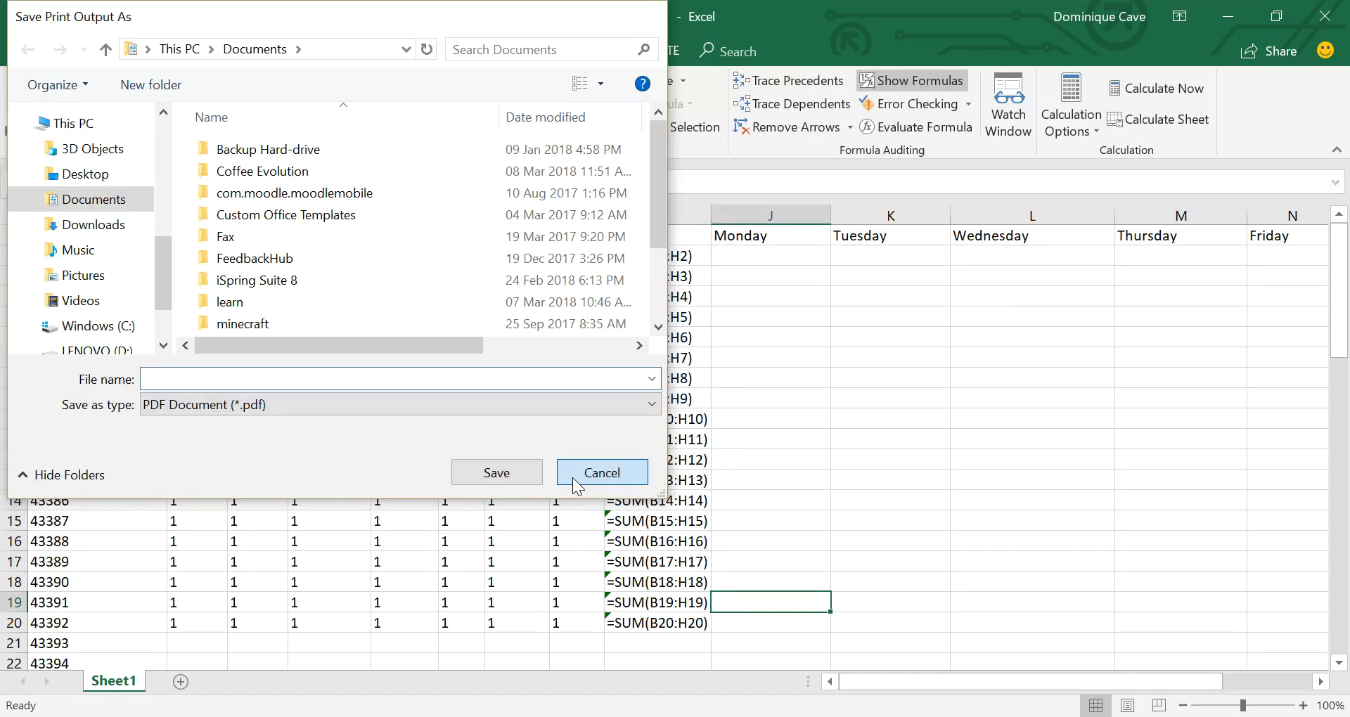
pyautogui.click(575, 477)
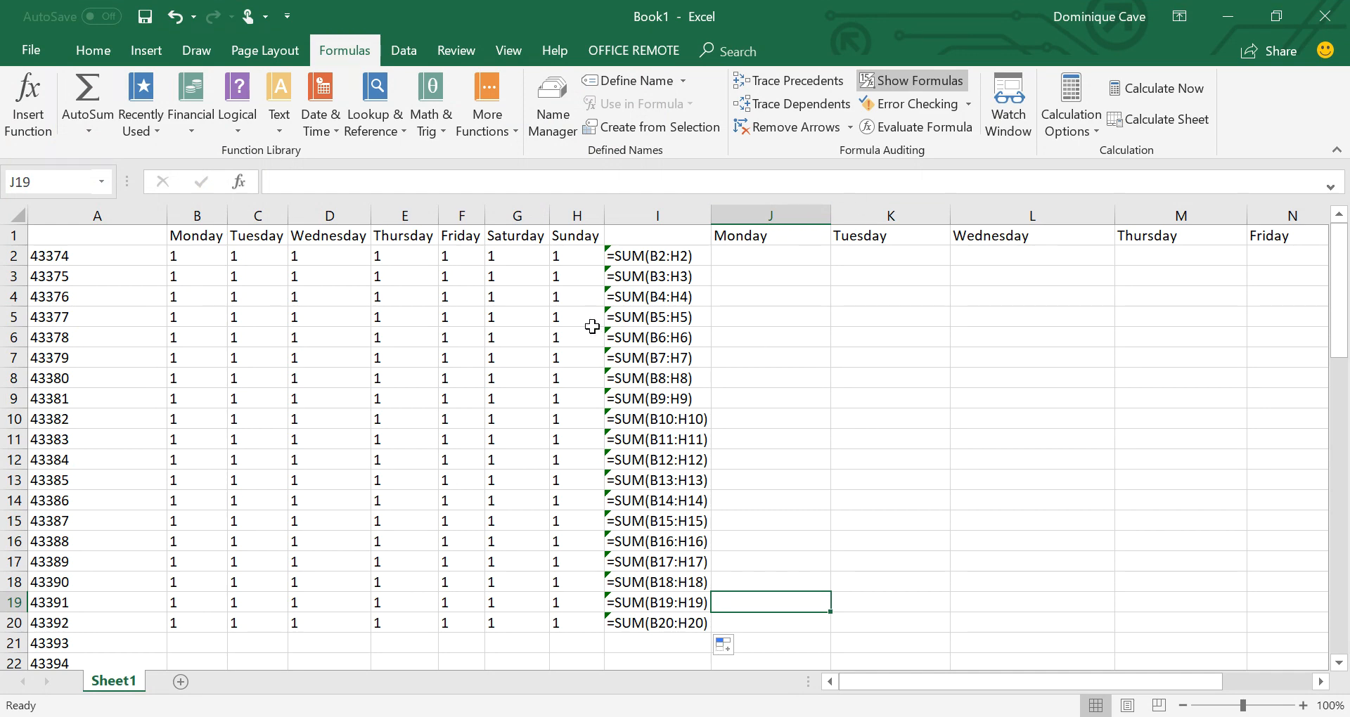
# - Switch the sheet back from formulas to calculated results, and autofit the widths of columns B through I
pyautogui.click(892, 82)
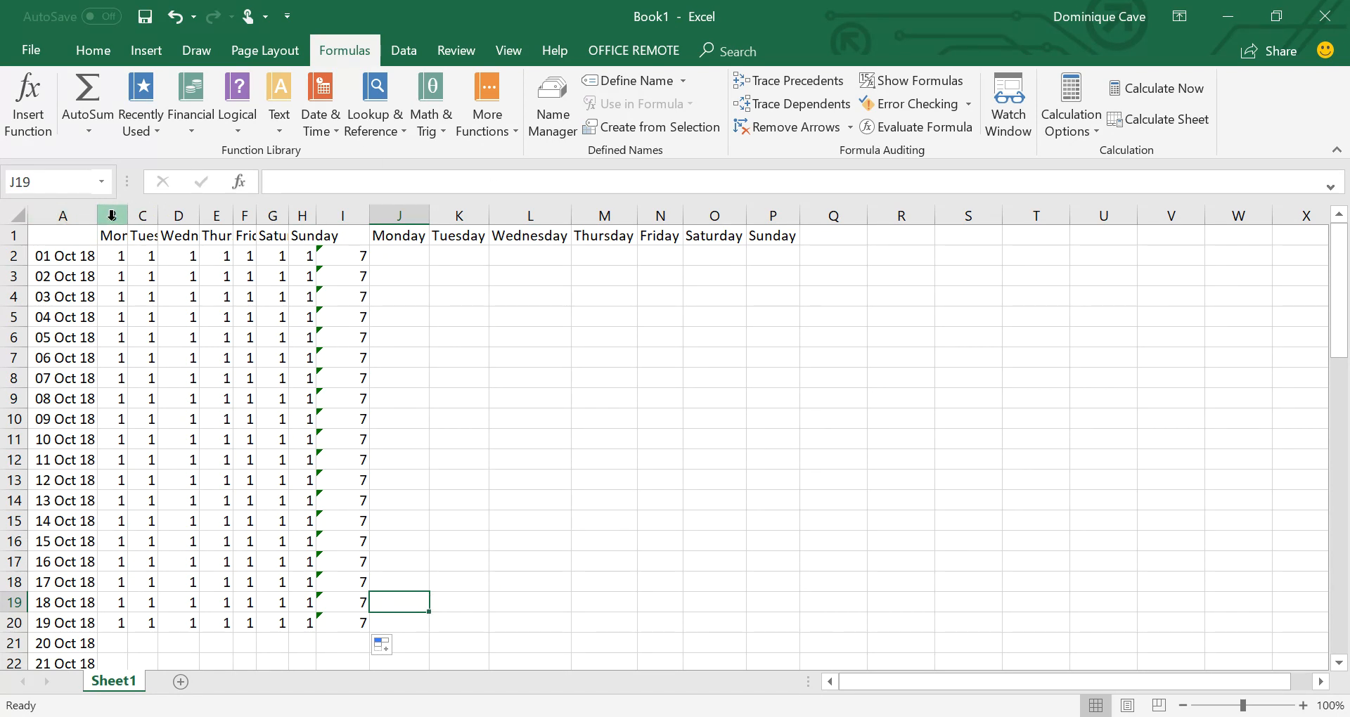
pyautogui.moveTo(109, 215); pyautogui.dragTo(357, 219)
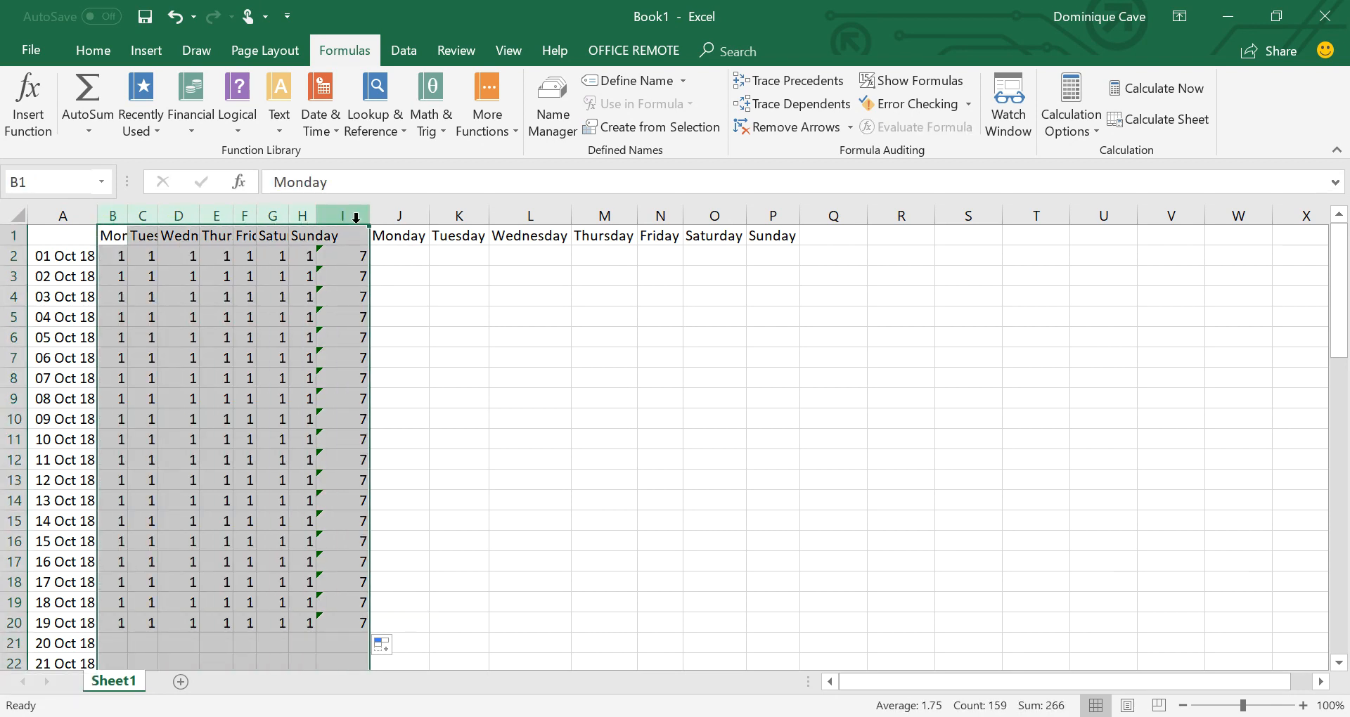
pyautogui.doubleClick(369, 215)
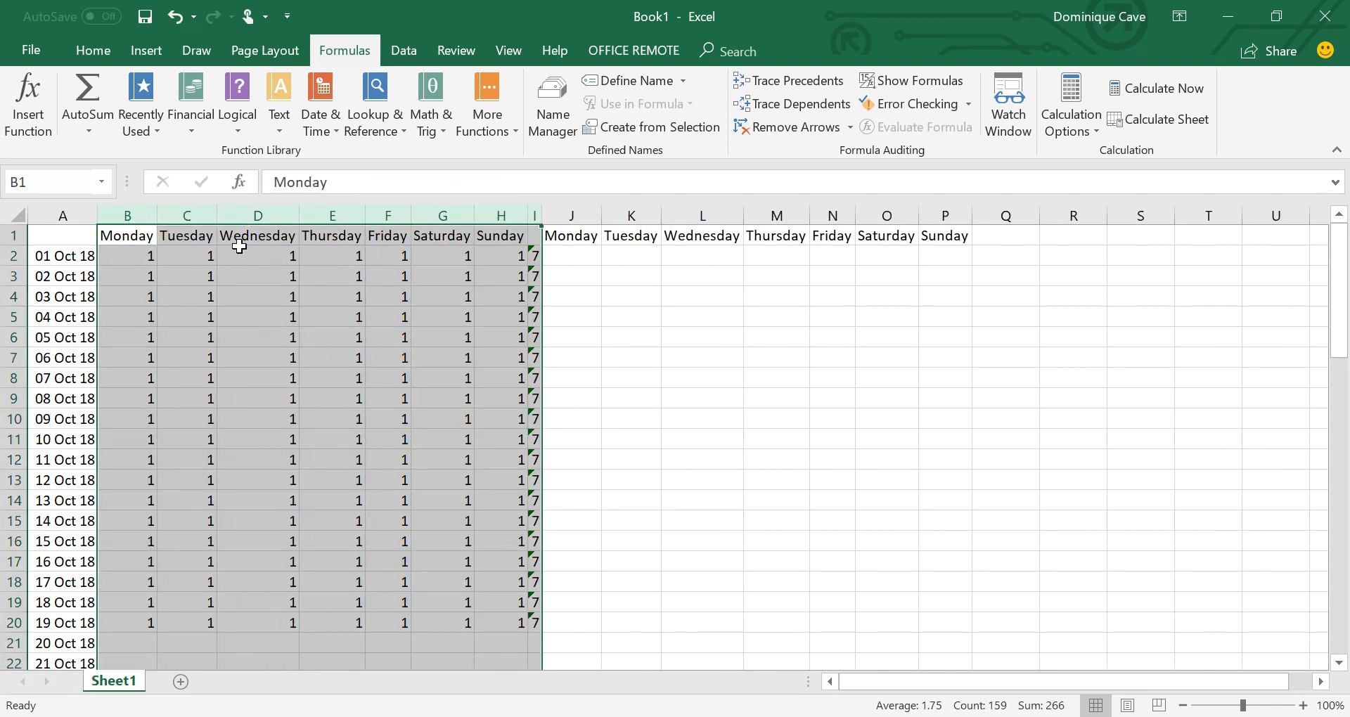
pyautogui.click(130, 239)
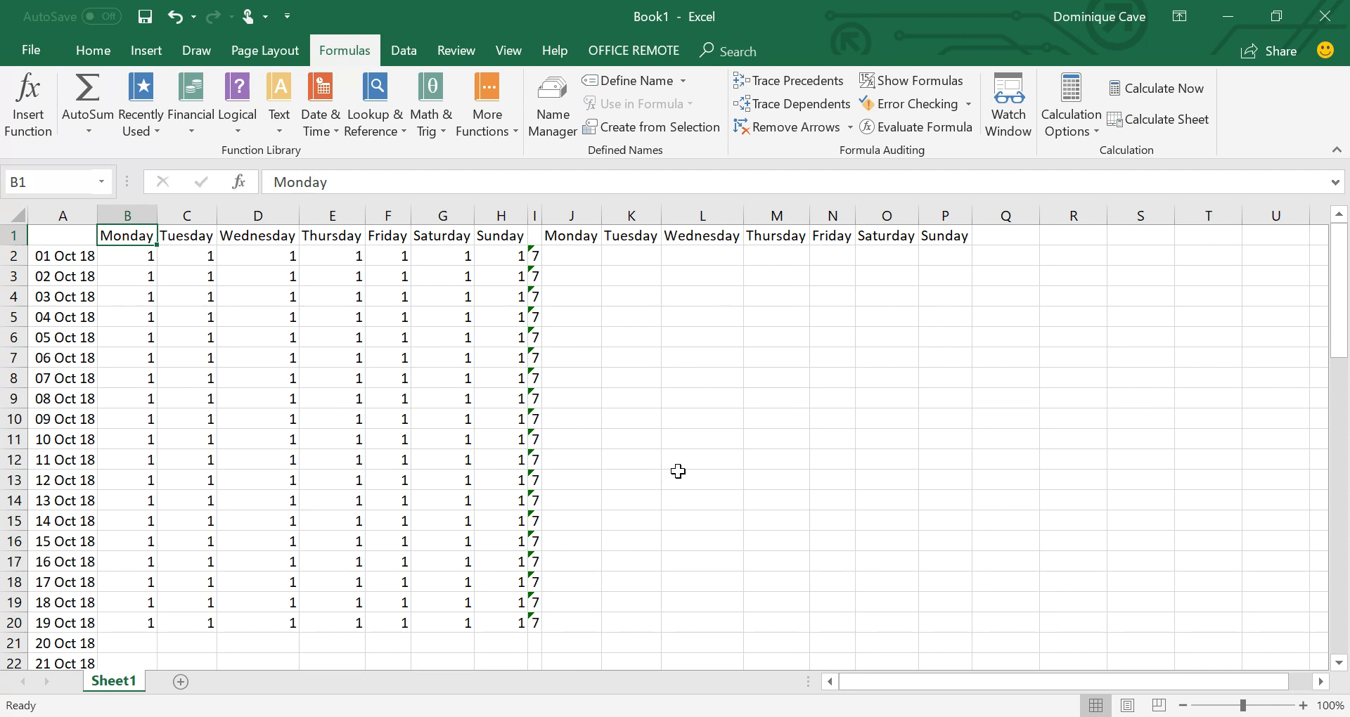
pyautogui.scroll(-5, 680, 470)
pyautogui.scroll(5, 683, 471)
pyautogui.click(31, 52)
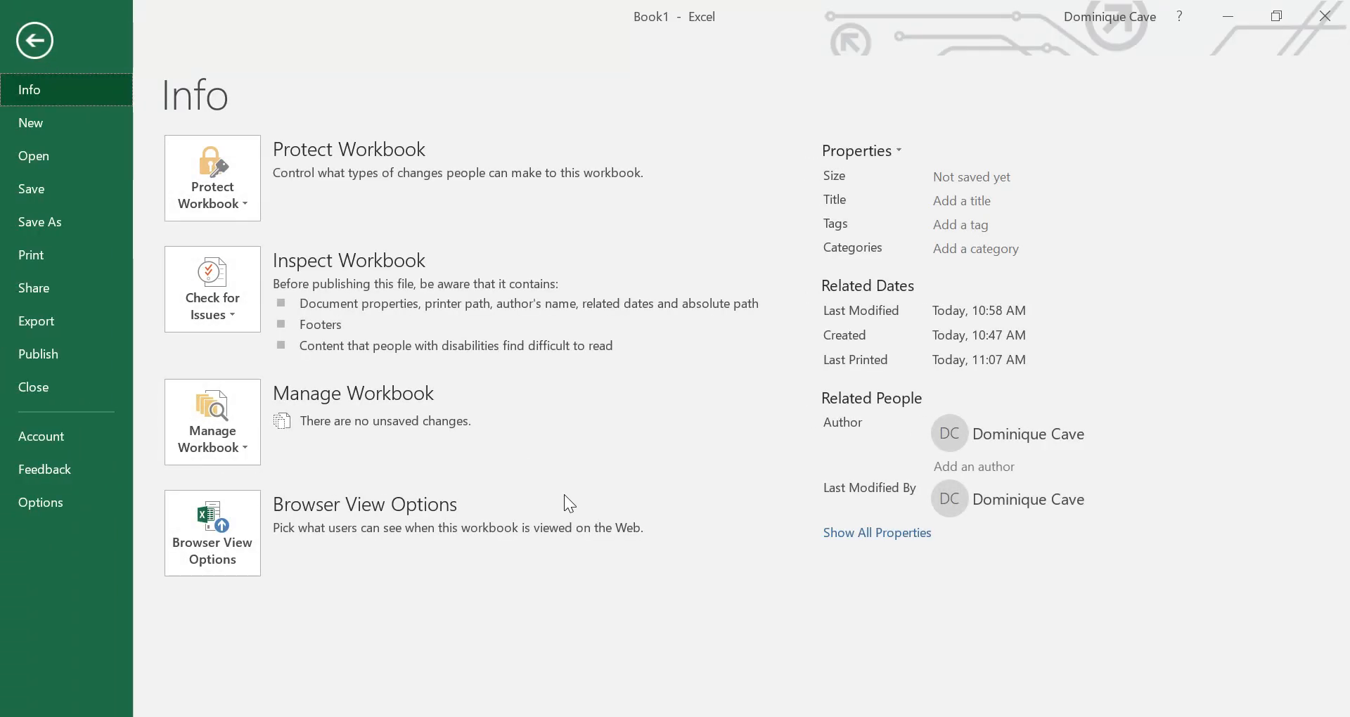
pyautogui.press('Escape')
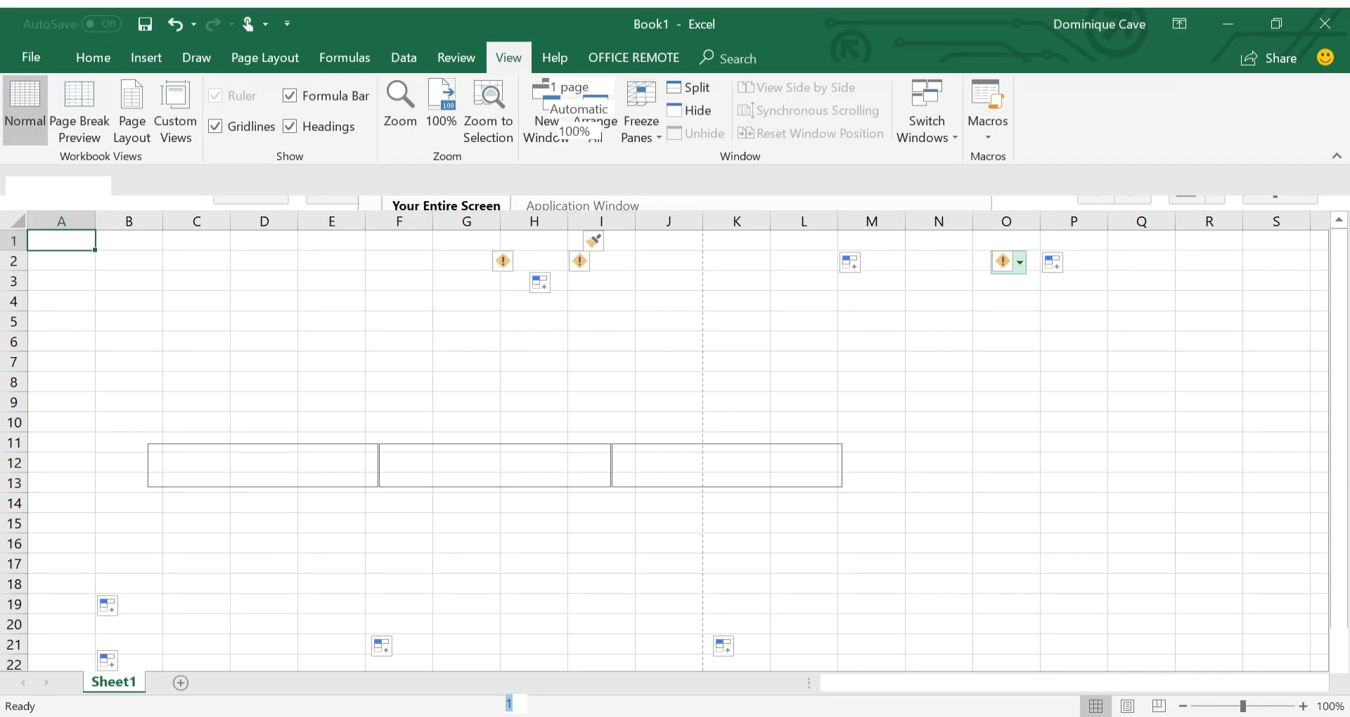